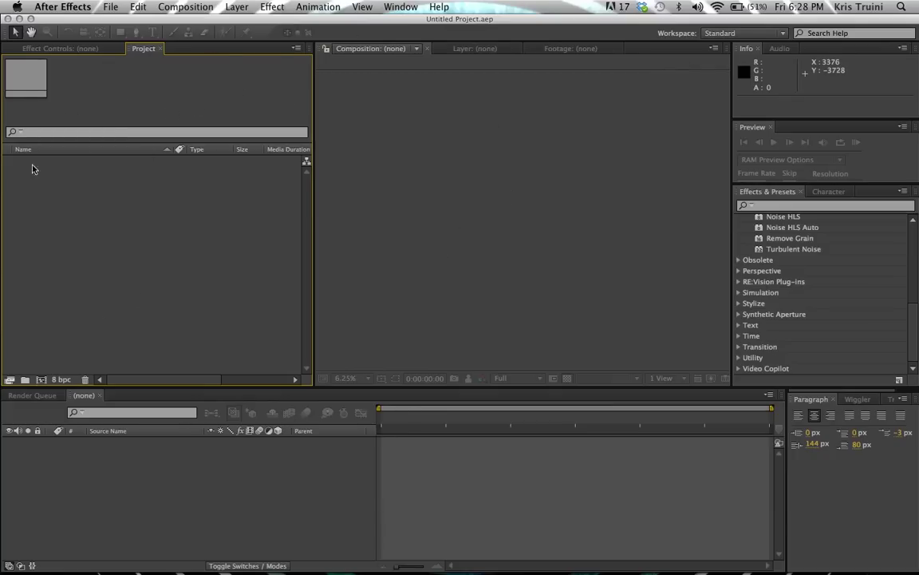
pyautogui.click(58, 46)
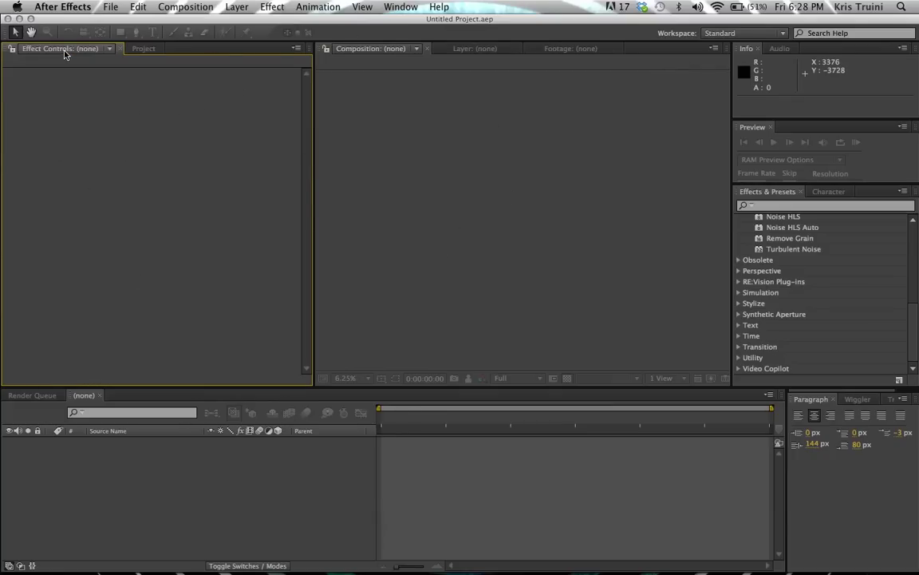
pyautogui.click(145, 49)
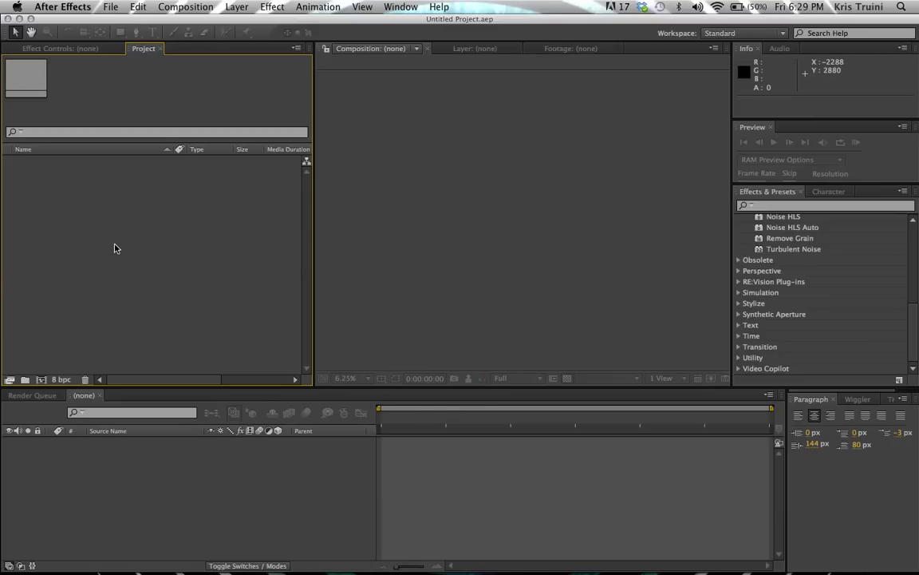
pyautogui.click(399, 105)
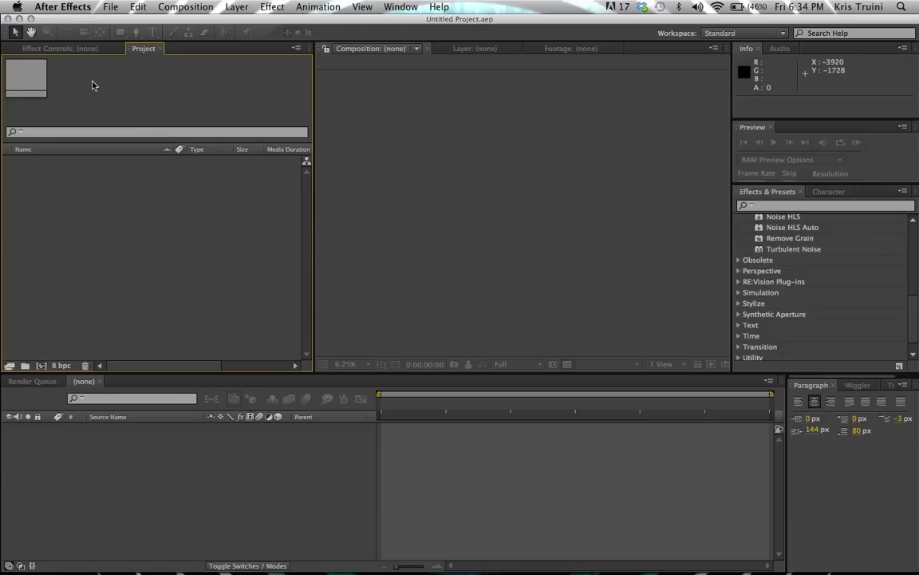
pyautogui.doubleClick(114, 198)
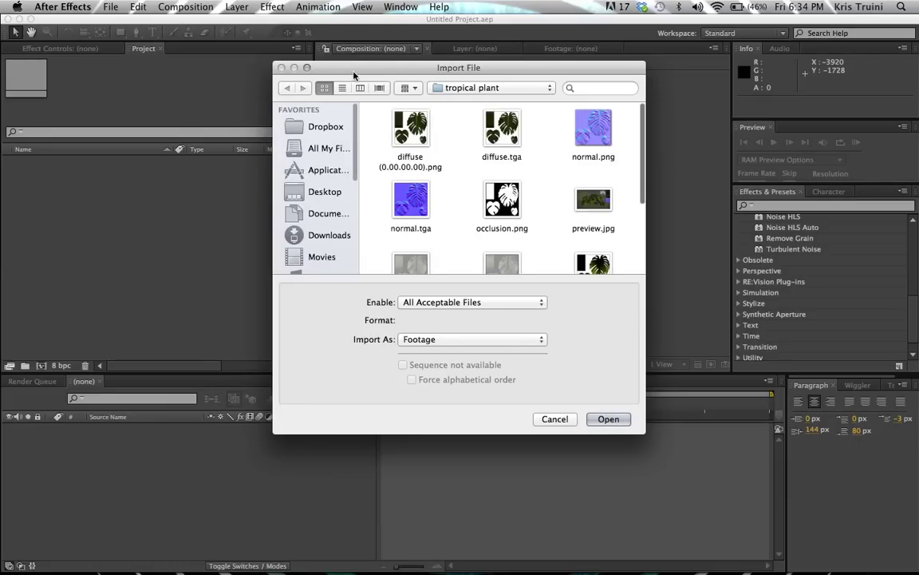
pyautogui.click(281, 67)
pyautogui.click(101, 10)
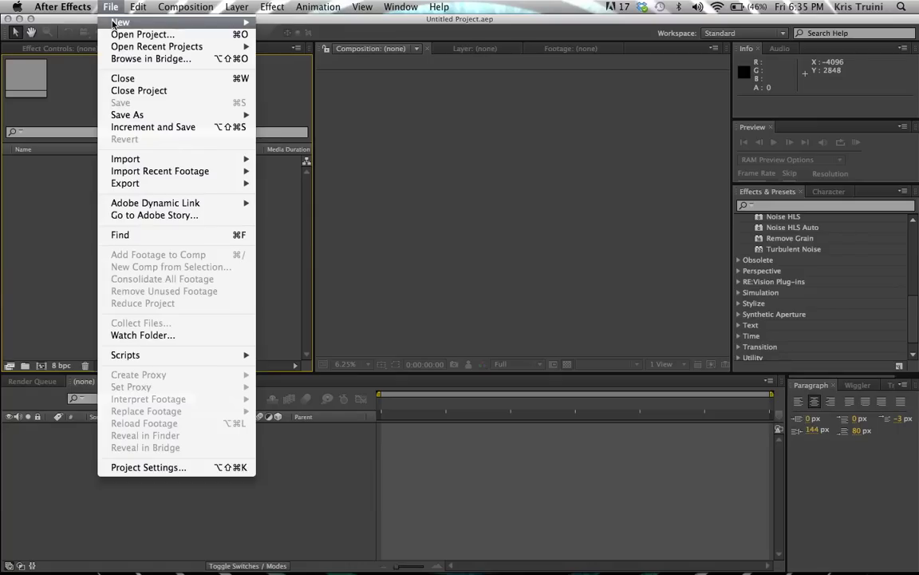
pyautogui.moveTo(132, 157)
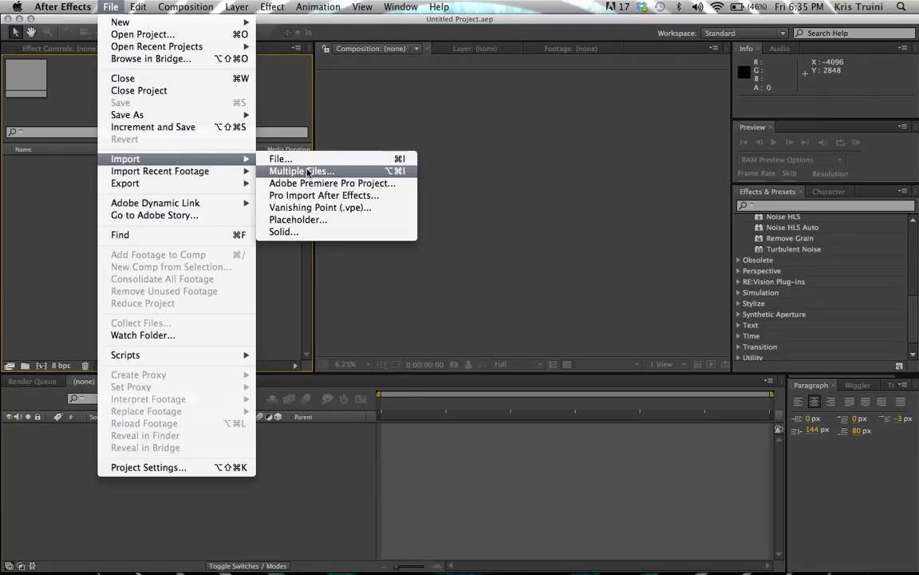
pyautogui.click(279, 159)
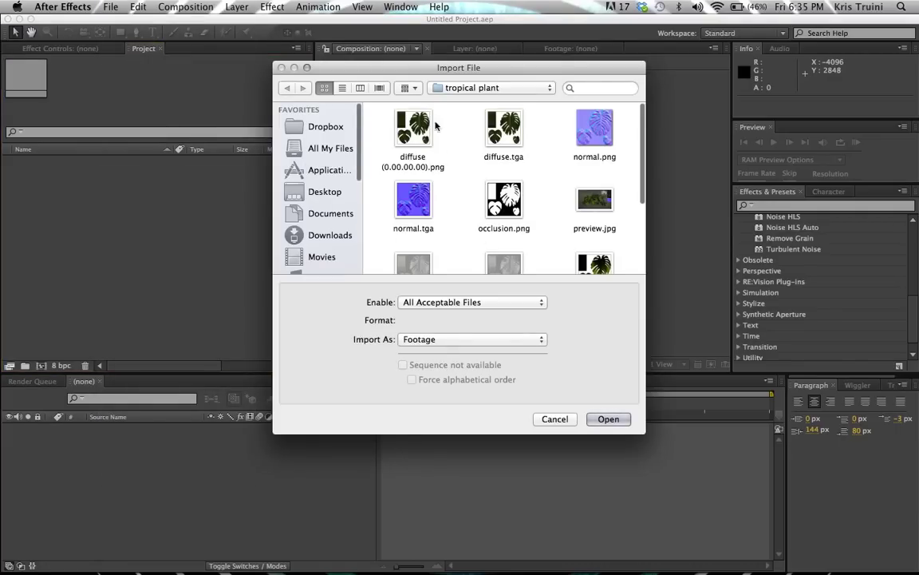
pyautogui.click(550, 423)
# Import the MVI_0773.MOV video clip from Finder into the After Effects project.
pyautogui.moveTo(195, 539)
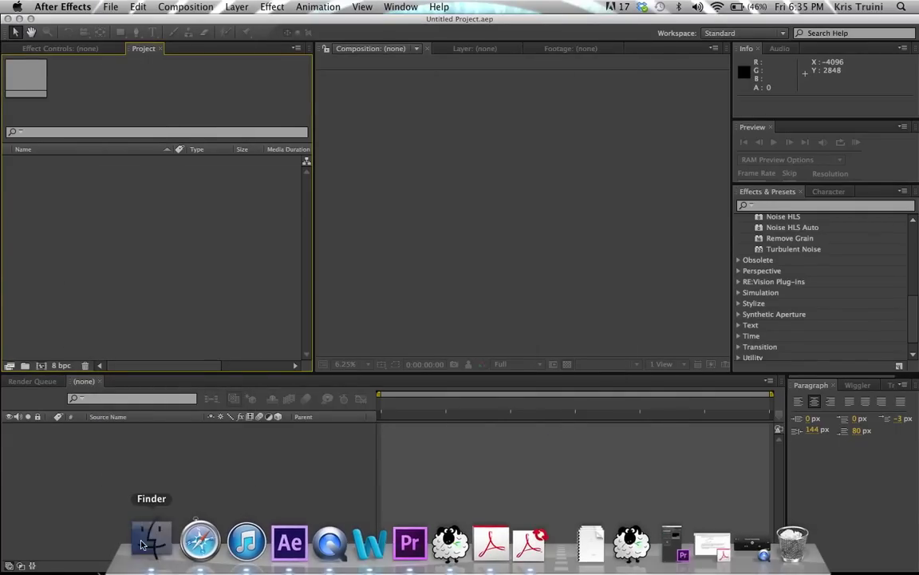
pyautogui.click(148, 538)
pyautogui.moveTo(114, 155); pyautogui.dragTo(411, 126)
pyautogui.moveTo(622, 222); pyautogui.dragTo(80, 190)
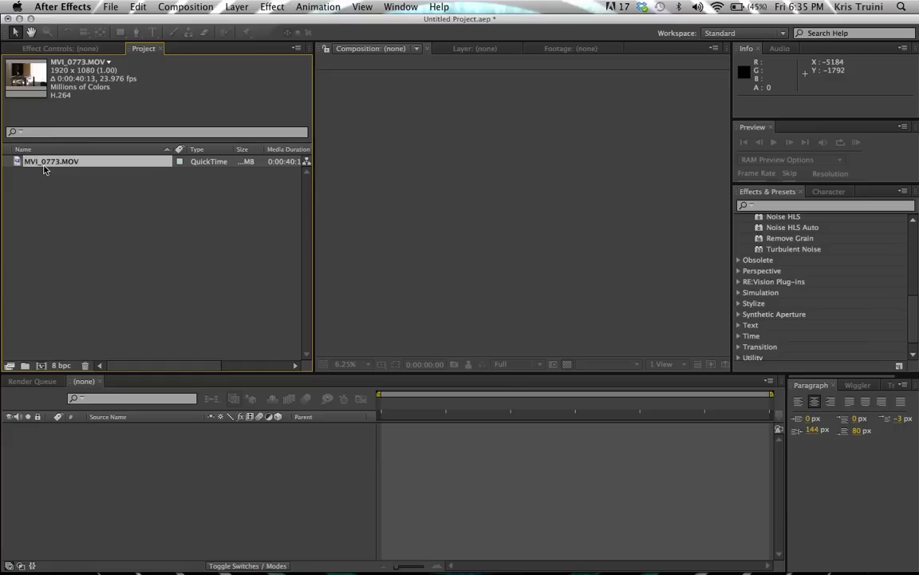
# Create a composition matching the MVI_0773.MOV clip, and open the settings for a new composition.
pyautogui.click(41, 367)
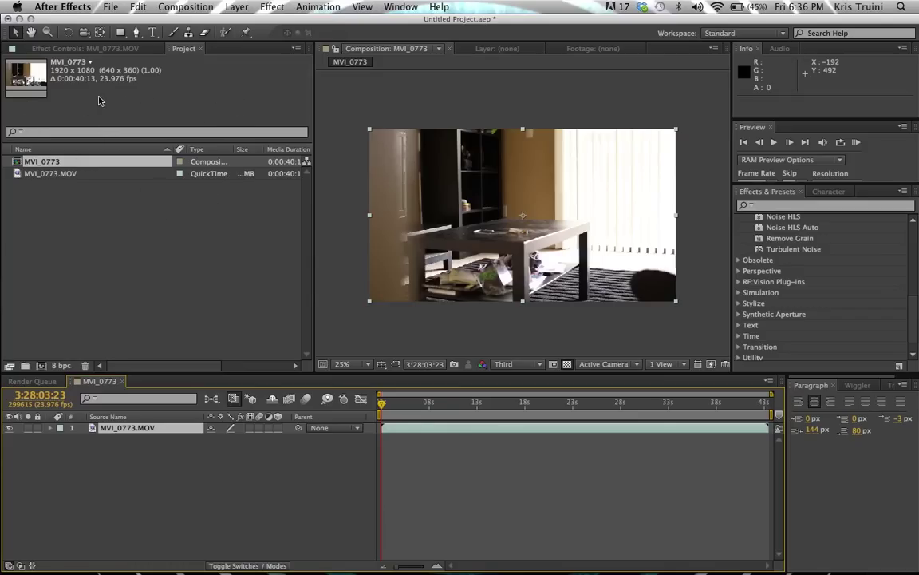
pyautogui.click(155, 254)
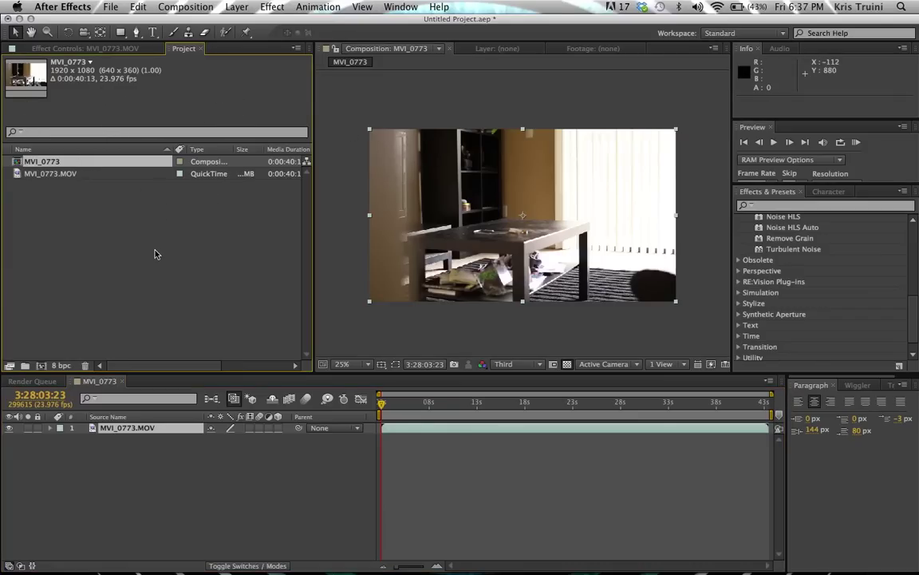
pyautogui.click(182, 7)
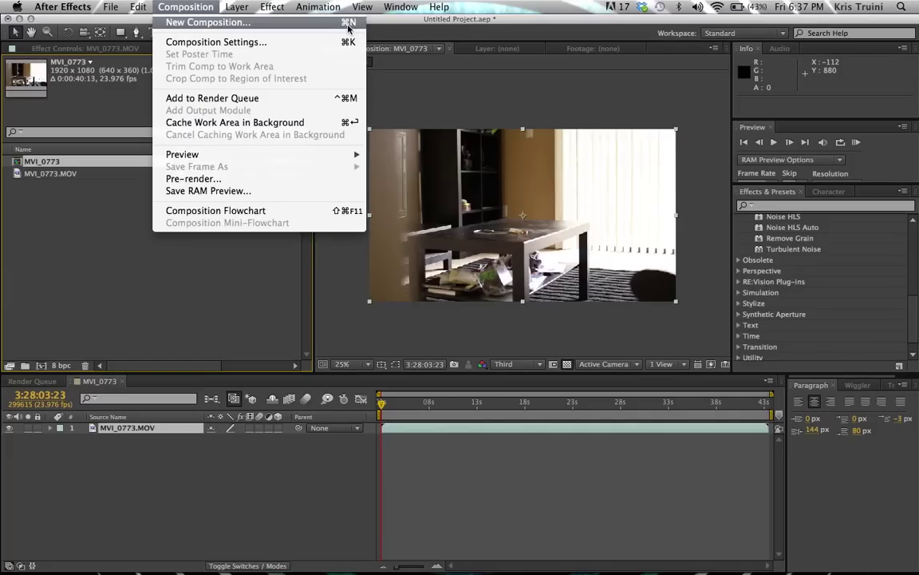
pyautogui.click(205, 23)
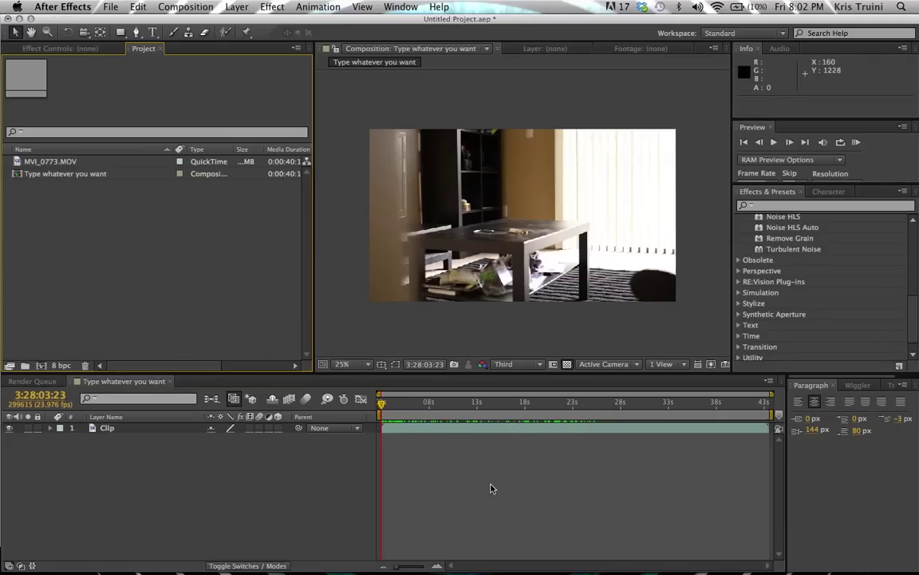
# Import Profile logo.jpg from the Images folder in Finder into the After Effects project.
pyautogui.moveTo(187, 538)
pyautogui.click(140, 538)
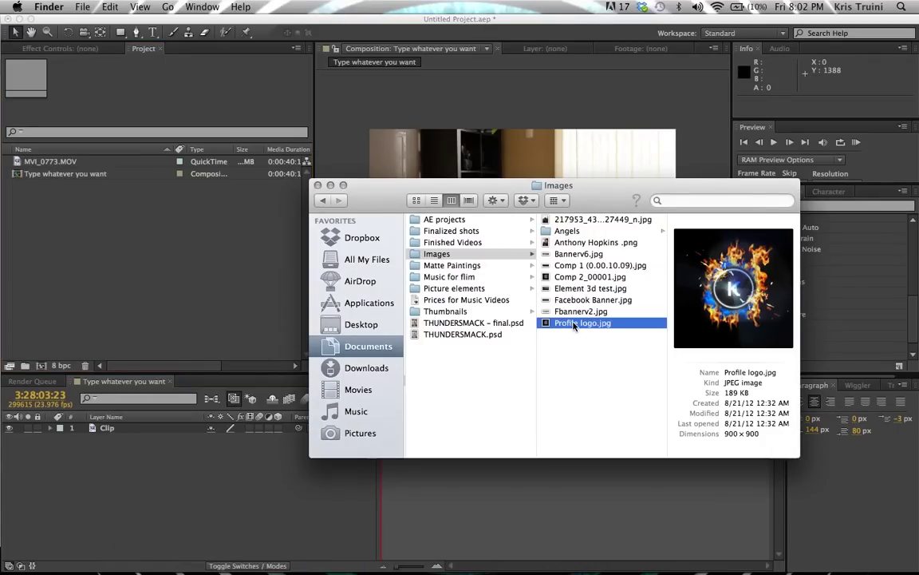
pyautogui.moveTo(559, 323); pyautogui.dragTo(5, 186)
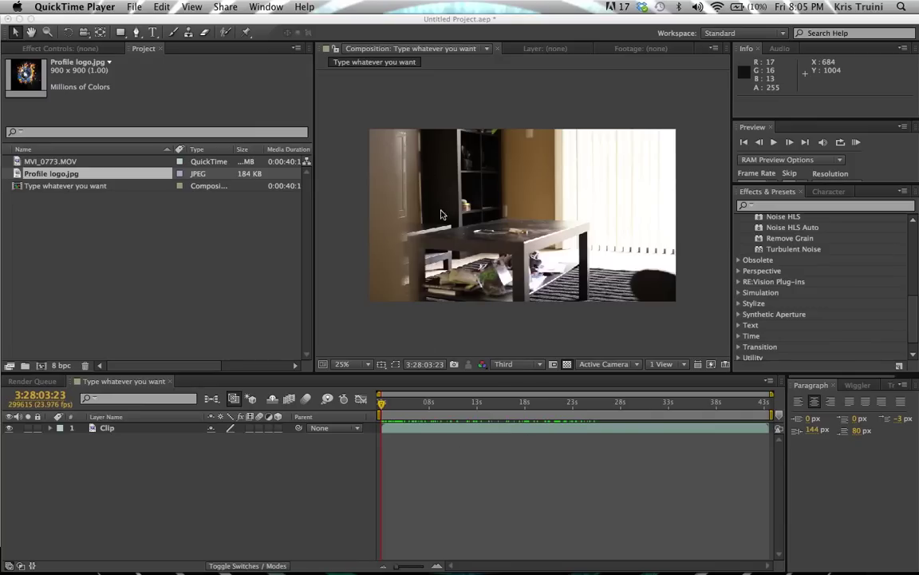
# Place Profile logo.jpg over the clip in the composition's lower-right corner, and delete that layer.
pyautogui.click(83, 178)
pyautogui.moveTo(83, 178); pyautogui.dragTo(140, 255)
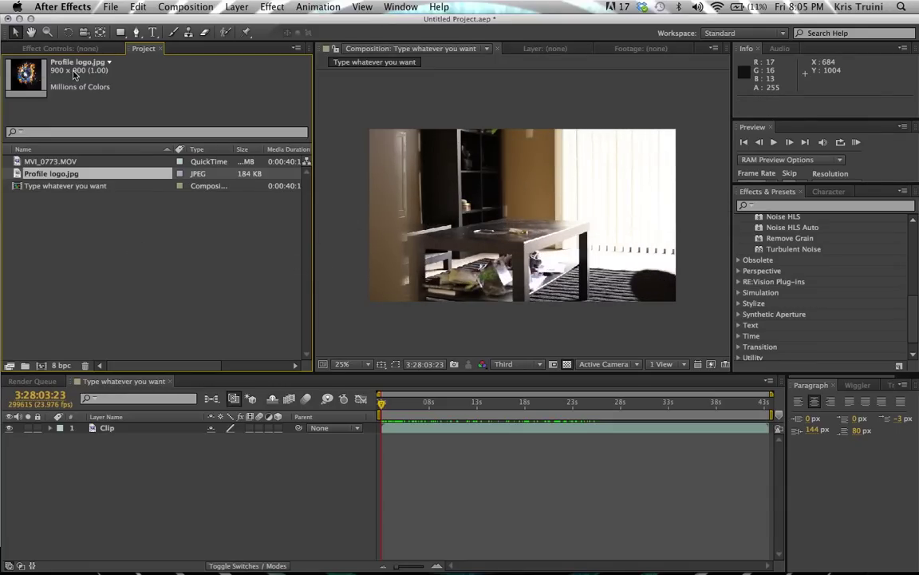
pyautogui.moveTo(56, 172); pyautogui.dragTo(595, 228)
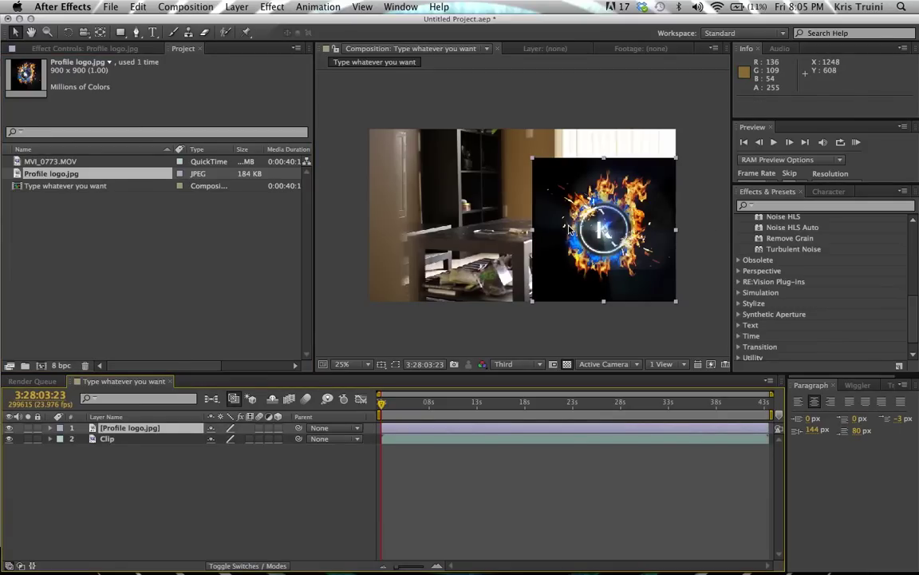
pyautogui.press('Delete')
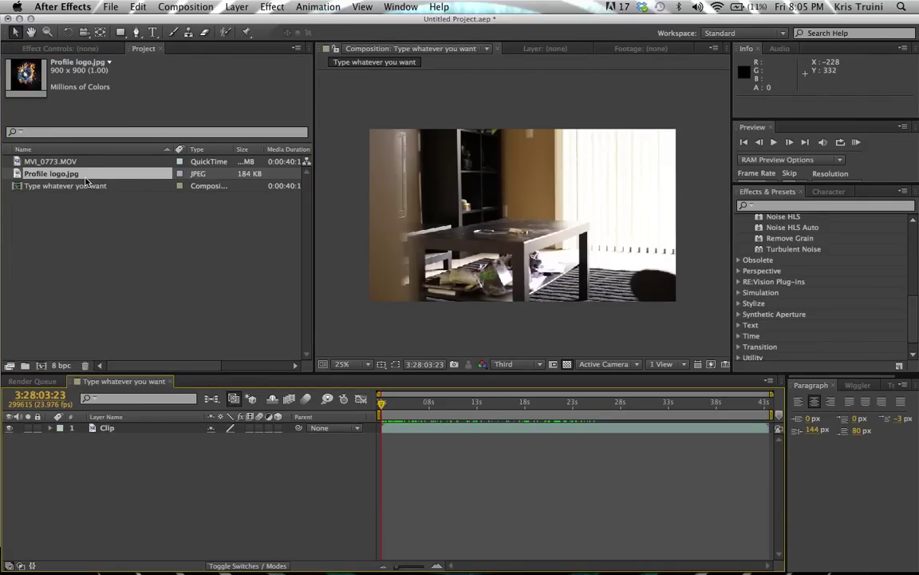
# Add Profile logo.jpg to the timeline as a layer beneath the Clip layer.
pyautogui.moveTo(86, 181); pyautogui.dragTo(429, 187)
pyautogui.moveTo(438, 195); pyautogui.dragTo(154, 436)
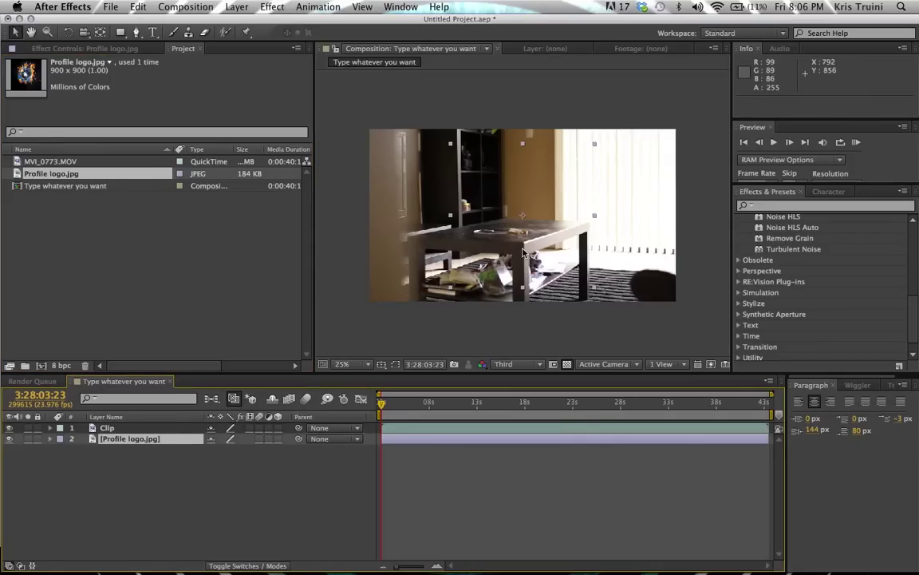
pyautogui.click(564, 221)
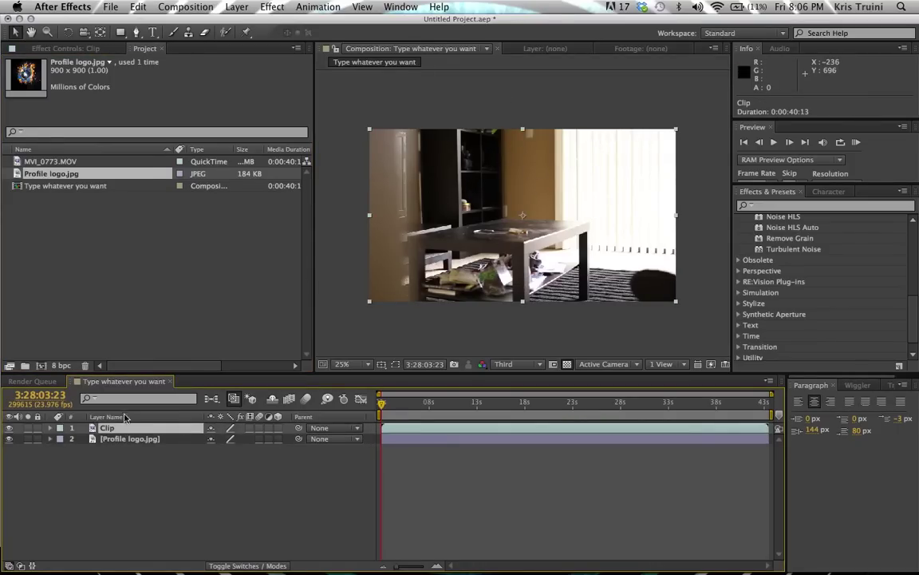
# Move the Profile logo.jpg layer above the Clip layer, and delete it from the composition.
pyautogui.click(132, 439)
pyautogui.click(143, 447)
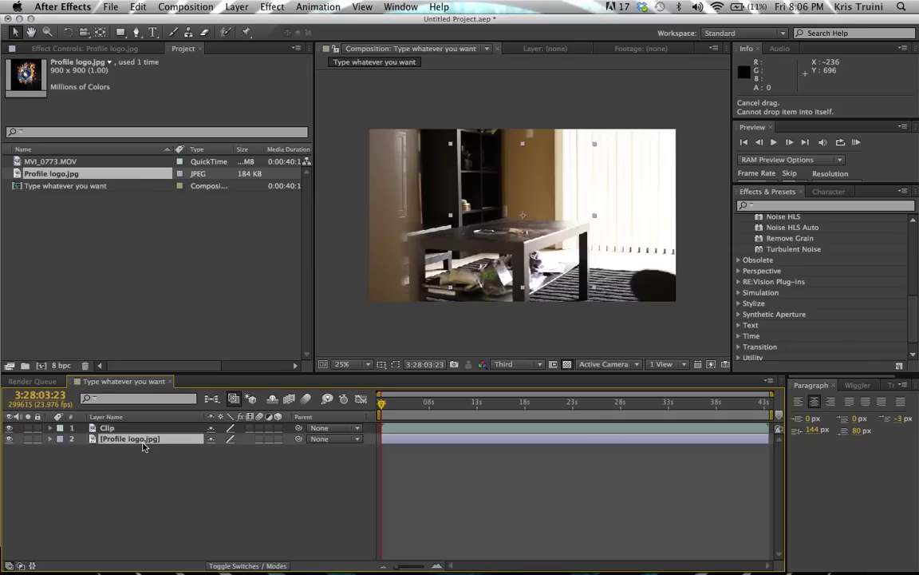
pyautogui.moveTo(142, 445); pyautogui.dragTo(144, 428)
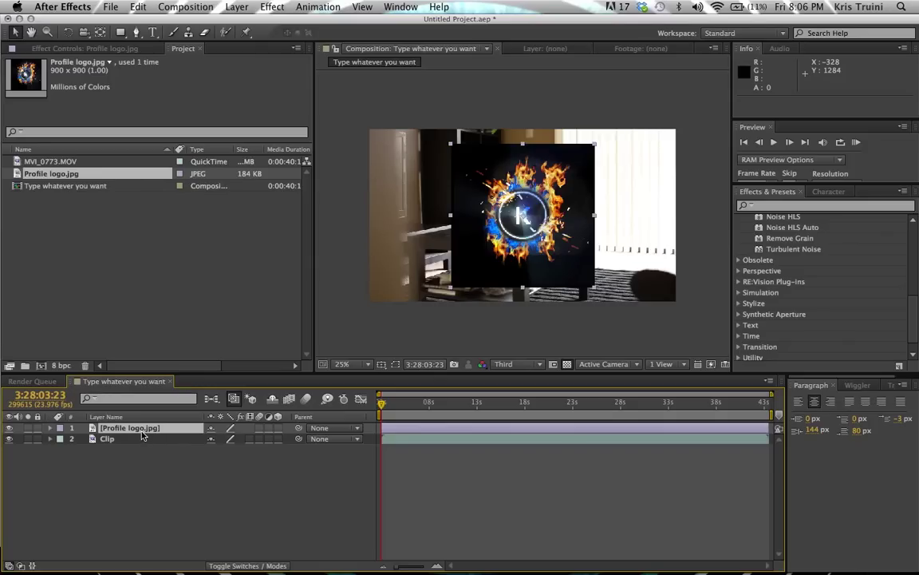
pyautogui.press('Delete')
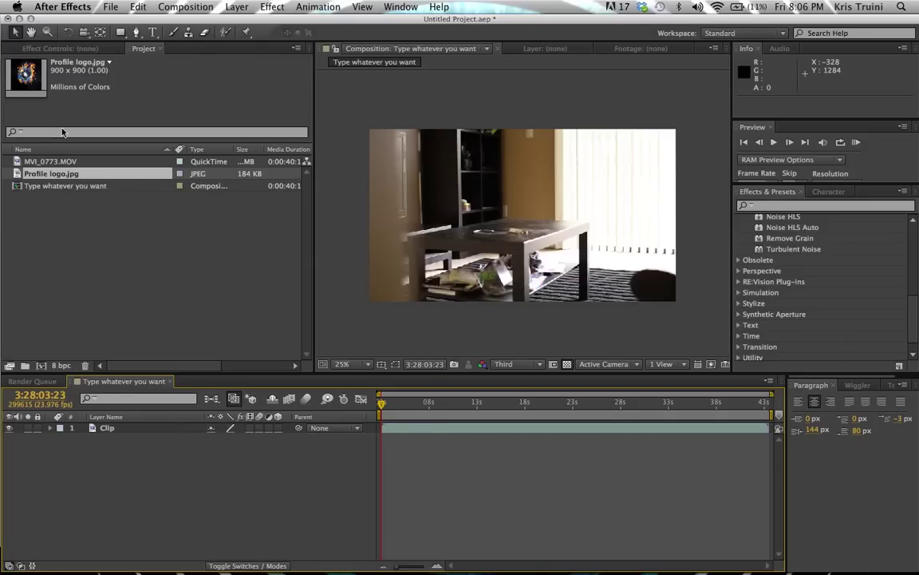
# Add Profile logo.jpg above the Clip layer starting at about 08s, and shift it to start at the beginning of the timeline.
pyautogui.moveTo(45, 173)
pyautogui.mouseDown()
pyautogui.moveTo(143, 375)
pyautogui.moveTo(158, 438)
pyautogui.moveTo(163, 428)
pyautogui.moveTo(511, 425)
pyautogui.moveTo(423, 239)
pyautogui.moveTo(302, 339)
pyautogui.moveTo(438, 227)
pyautogui.moveTo(431, 235)
pyautogui.moveTo(486, 240)
pyautogui.moveTo(455, 200)
pyautogui.moveTo(498, 246)
pyautogui.moveTo(554, 205)
pyautogui.moveTo(222, 482)
pyautogui.moveTo(123, 427)
pyautogui.moveTo(456, 429)
pyautogui.moveTo(383, 428)
pyautogui.moveTo(383, 492)
pyautogui.mouseUp()
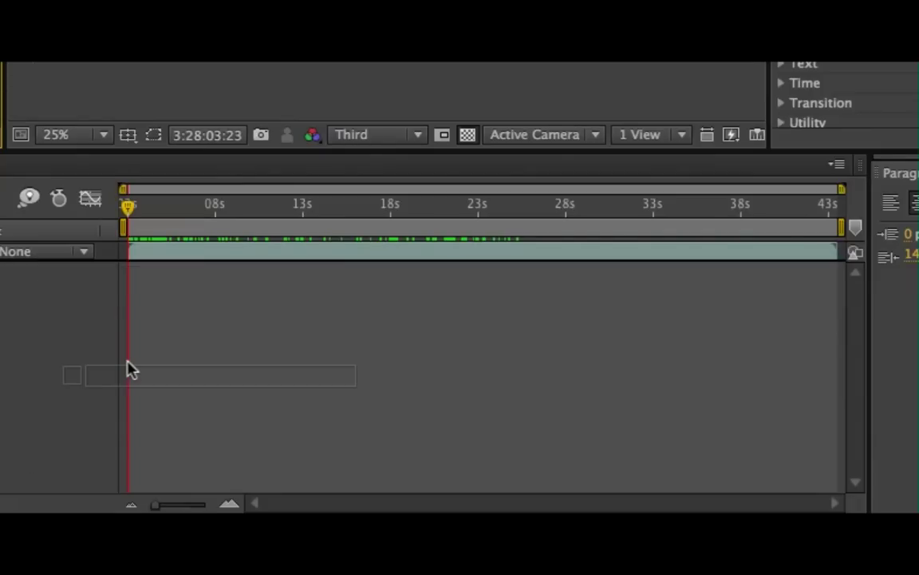
pyautogui.moveTo(132, 369)
pyautogui.mouseDown()
pyautogui.moveTo(226, 273)
pyautogui.moveTo(148, 262)
pyautogui.moveTo(162, 255)
pyautogui.moveTo(164, 238)
pyautogui.moveTo(166, 251)
pyautogui.moveTo(221, 252)
pyautogui.moveTo(174, 253)
pyautogui.moveTo(449, 251)
pyautogui.moveTo(216, 252)
pyautogui.mouseUp()
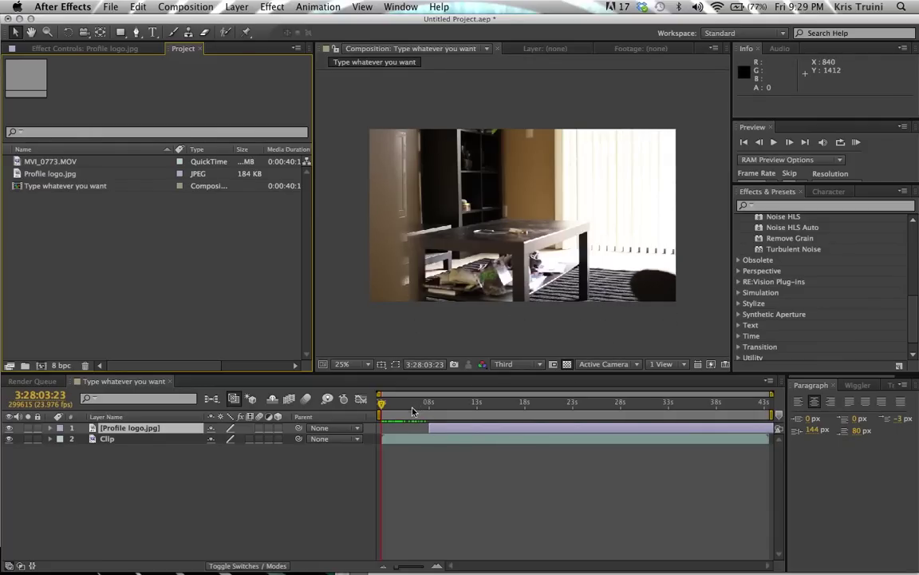
pyautogui.moveTo(447, 435); pyautogui.dragTo(406, 431)
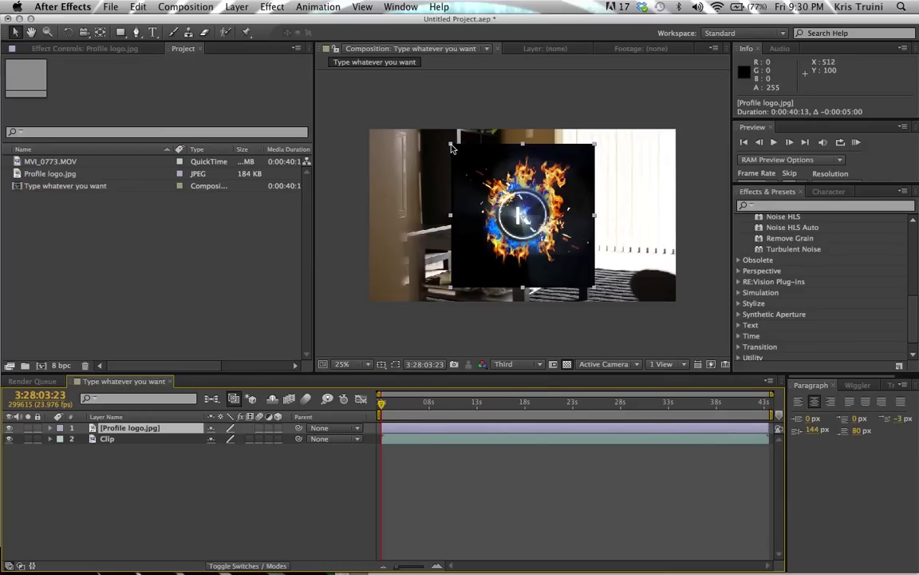
# Try resizing the logo freehand to about 76% by 85% in the composition view, and undo the resize.
pyautogui.moveTo(451, 147)
pyautogui.mouseDown()
pyautogui.moveTo(459, 177)
pyautogui.moveTo(483, 184)
pyautogui.moveTo(513, 171)
pyautogui.moveTo(517, 182)
pyautogui.moveTo(453, 141)
pyautogui.moveTo(463, 158)
pyautogui.mouseUp()
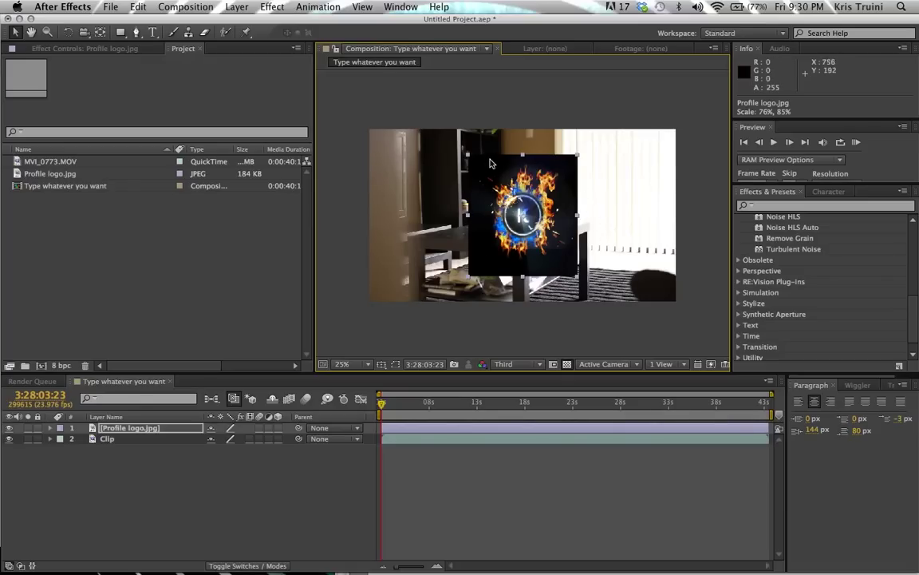
pyautogui.moveTo(467, 154); pyautogui.dragTo(451, 143)
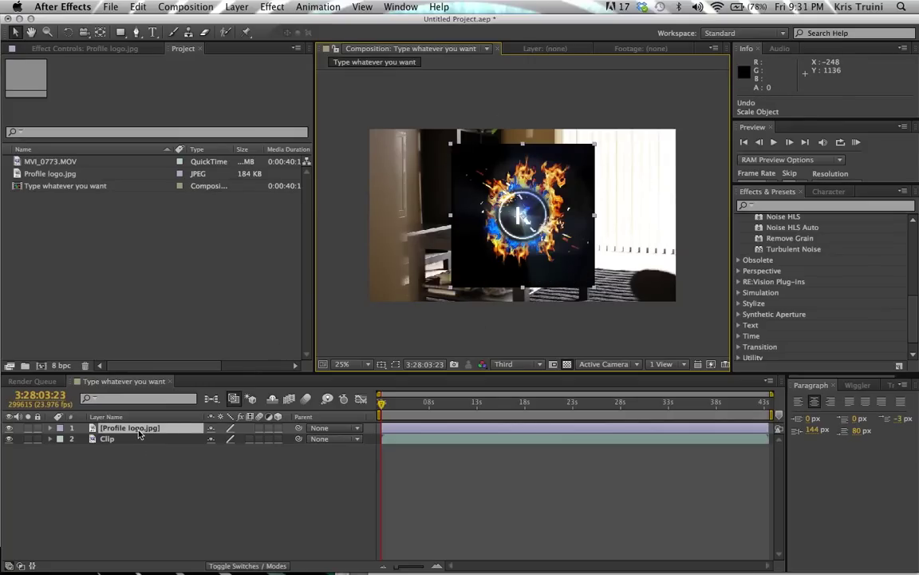
# Reveal the Profile logo.jpg layer's Scale, try 51% and 100%, and reduce it uniformly to 34%.
pyautogui.press('s')
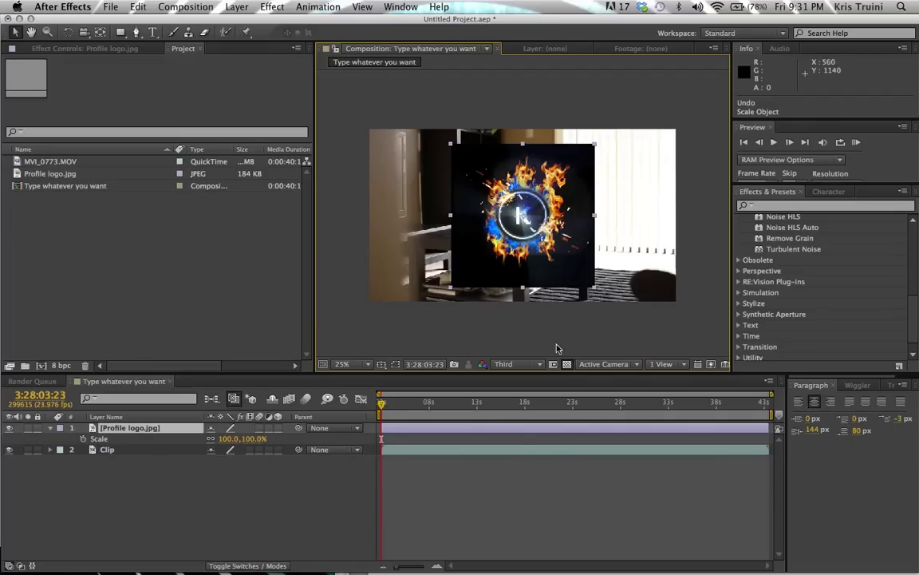
pyautogui.moveTo(256, 444)
pyautogui.mouseDown()
pyautogui.moveTo(227, 445)
pyautogui.moveTo(335, 444)
pyautogui.moveTo(216, 444)
pyautogui.moveTo(242, 439)
pyautogui.mouseUp()
pyautogui.click(245, 439)
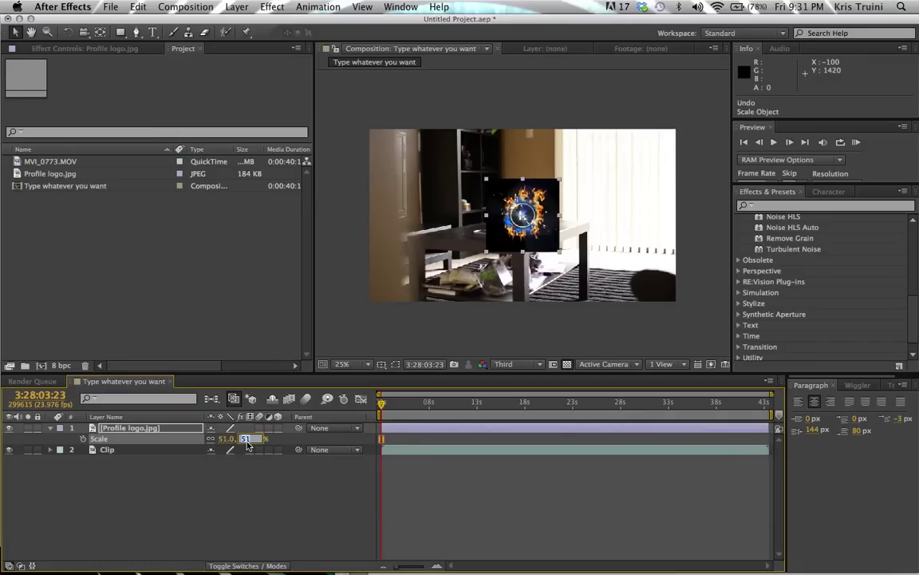
pyautogui.write('100')
pyautogui.press('Return')
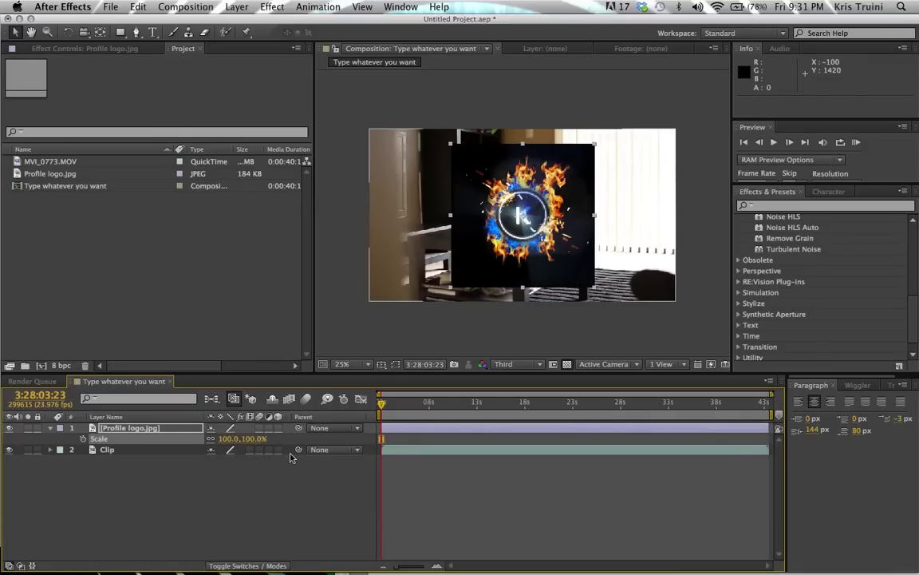
pyautogui.moveTo(253, 439); pyautogui.dragTo(215, 447)
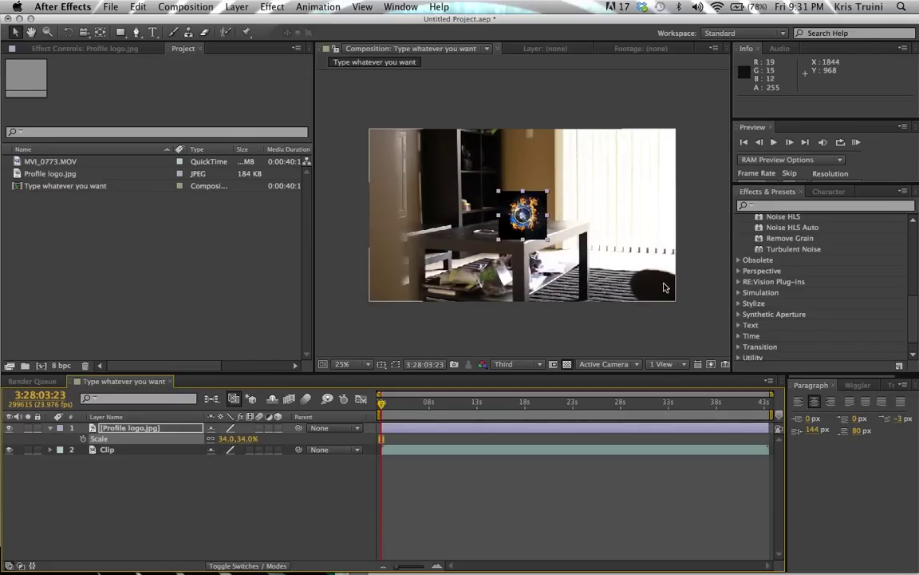
# Try moving the scaled logo freehand toward the lower-right corner of the composition, and undo the move.
pyautogui.click(520, 206)
pyautogui.moveTo(518, 204); pyautogui.dragTo(646, 262)
pyautogui.press('super+z')
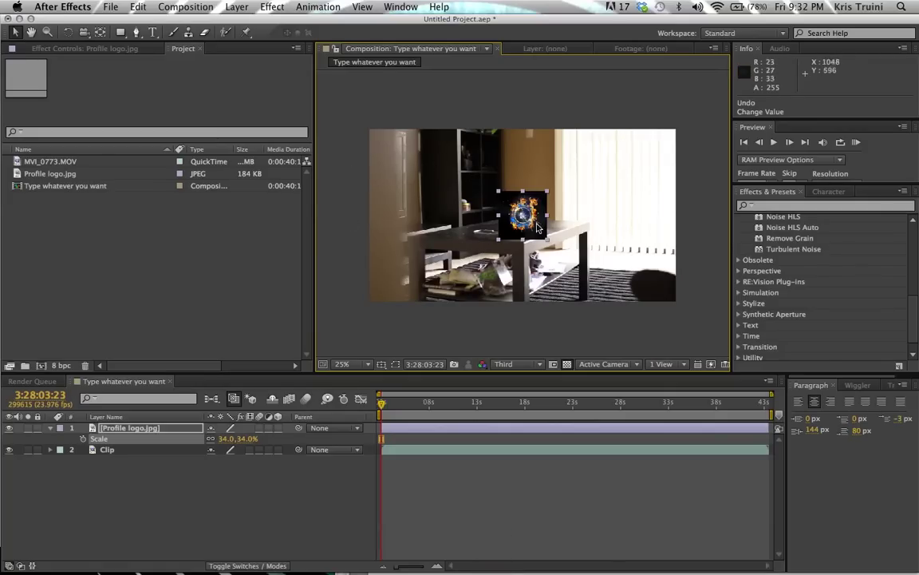
# Reveal the Profile logo.jpg layer's Position, and move the logo horizontally to an X value of about 1691.
pyautogui.click(124, 435)
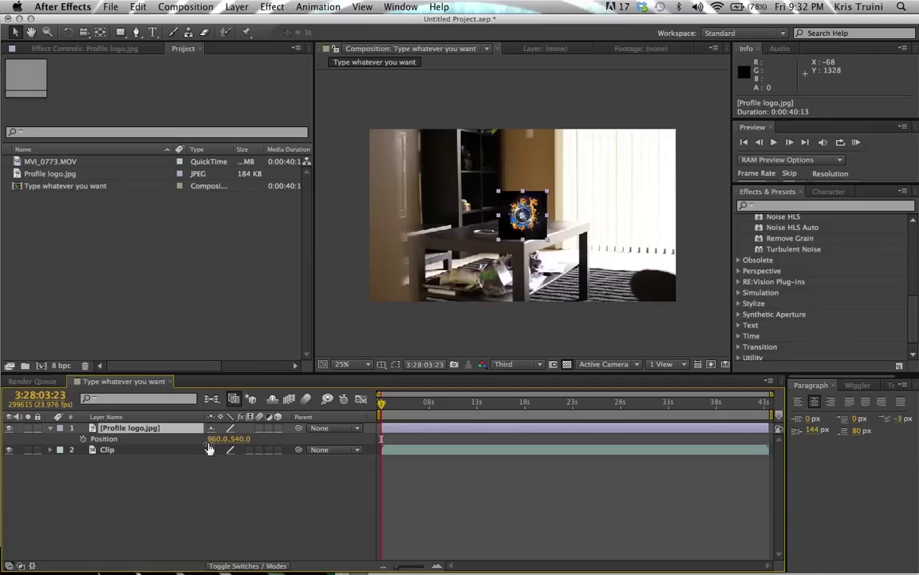
pyautogui.moveTo(216, 439); pyautogui.dragTo(664, 428)
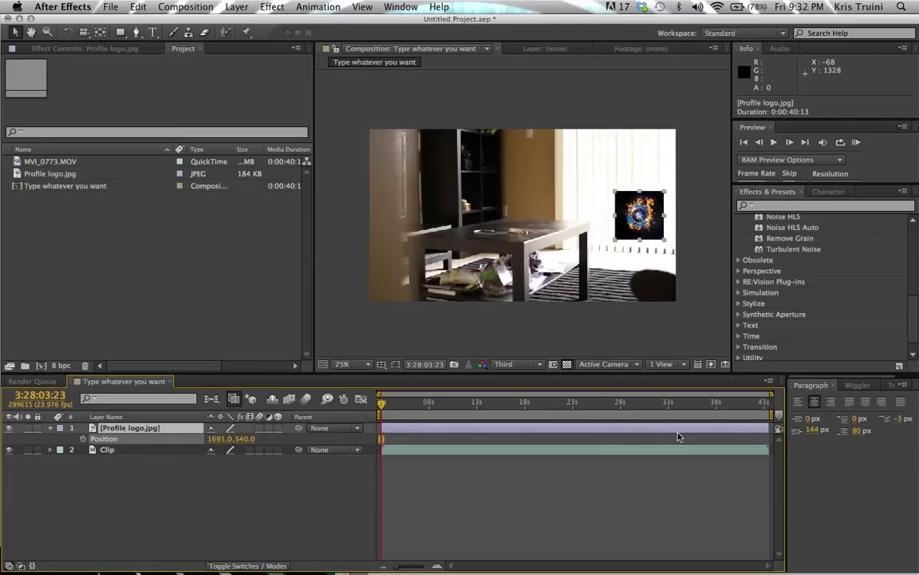
# Move the Profile logo.jpg layer into the lower-right corner of the composition, at a Position of about 1721, 900.
pyautogui.moveTo(248, 439)
pyautogui.mouseDown()
pyautogui.moveTo(275, 439)
pyautogui.moveTo(226, 450)
pyautogui.moveTo(243, 449)
pyautogui.mouseUp()
pyautogui.click(127, 427)
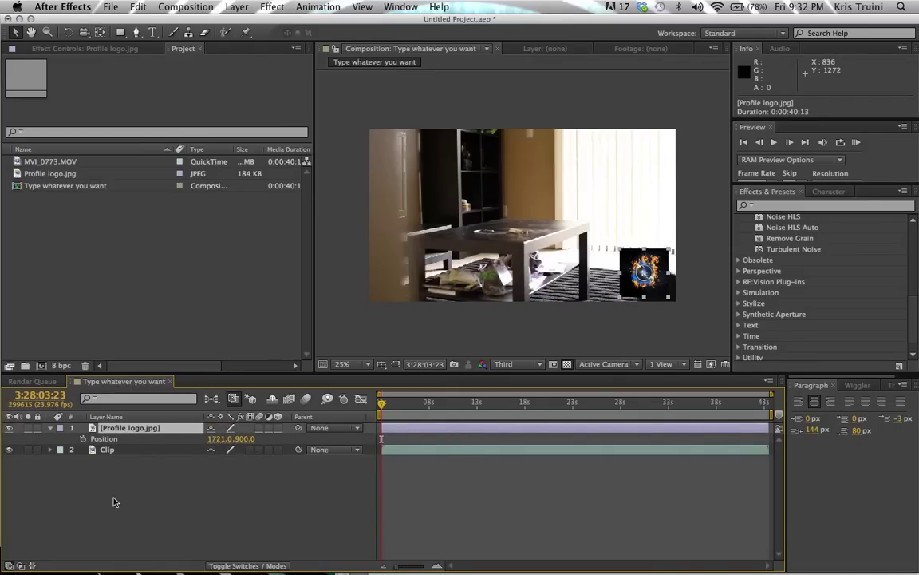
# Show the logo layer's Scale, Position and Rotation in turn, try rotating the logo to about 43°, and undo the rotation.
pyautogui.press('s')
pyautogui.press('p')
pyautogui.press('r')
pyautogui.moveTo(226, 438); pyautogui.dragTo(264, 447)
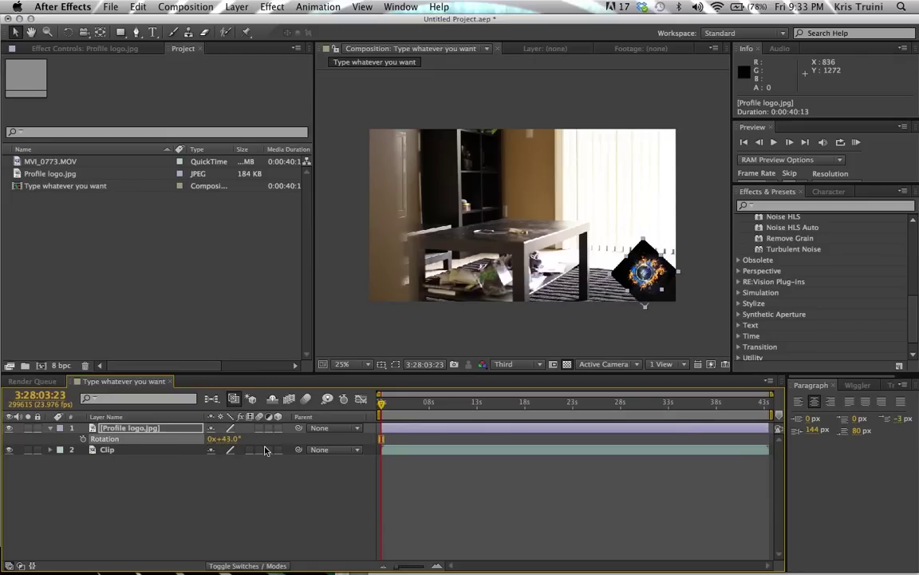
pyautogui.press('super+z')
# Reveal the logo layer's Opacity, try adjusting it, and collapse the layer's properties.
pyautogui.press('t')
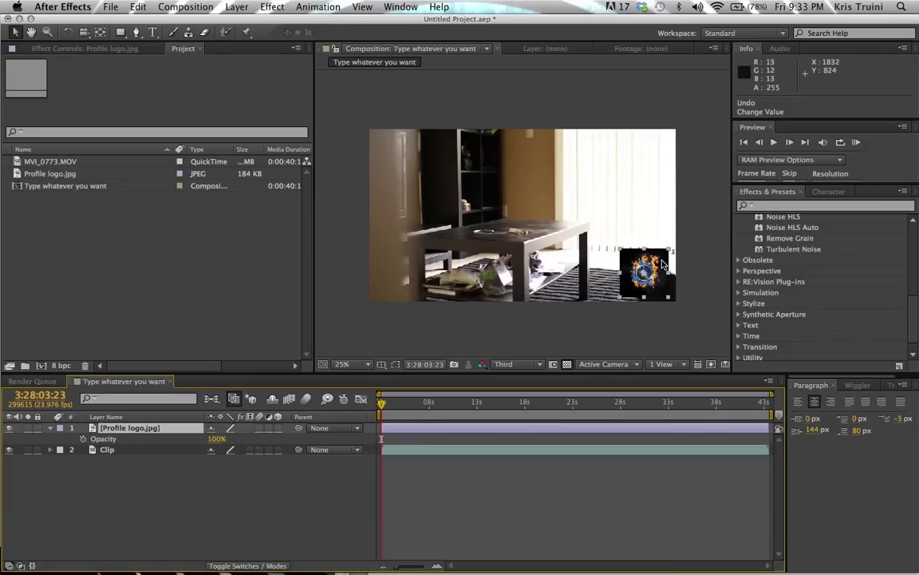
pyautogui.click(214, 438)
pyautogui.moveTo(214, 438)
pyautogui.mouseDown()
pyautogui.moveTo(173, 444)
pyautogui.moveTo(214, 439)
pyautogui.mouseUp()
pyautogui.click(50, 428)
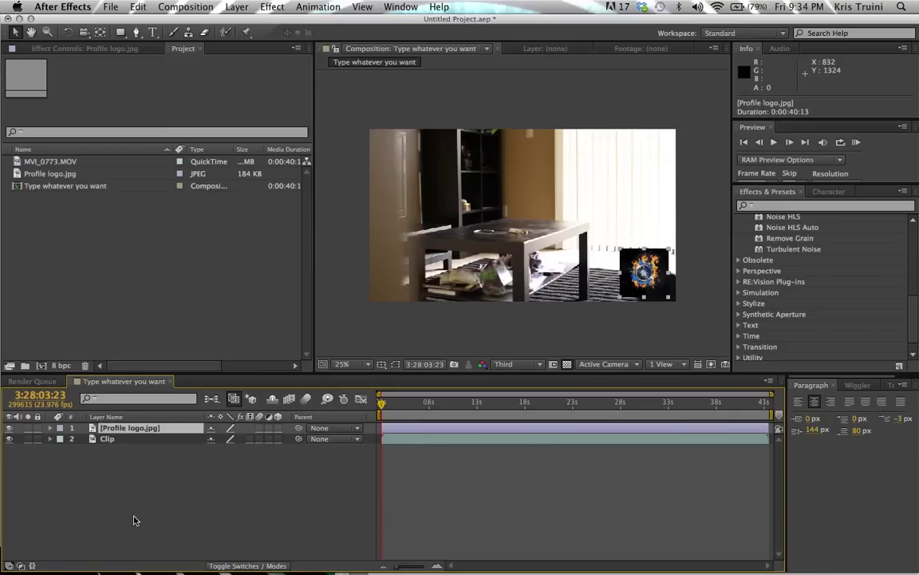
# Display the Profile logo.jpg layer's Position, Scale, Opacity and Rotation together in the timeline.
pyautogui.press('p')
pyautogui.press('s')
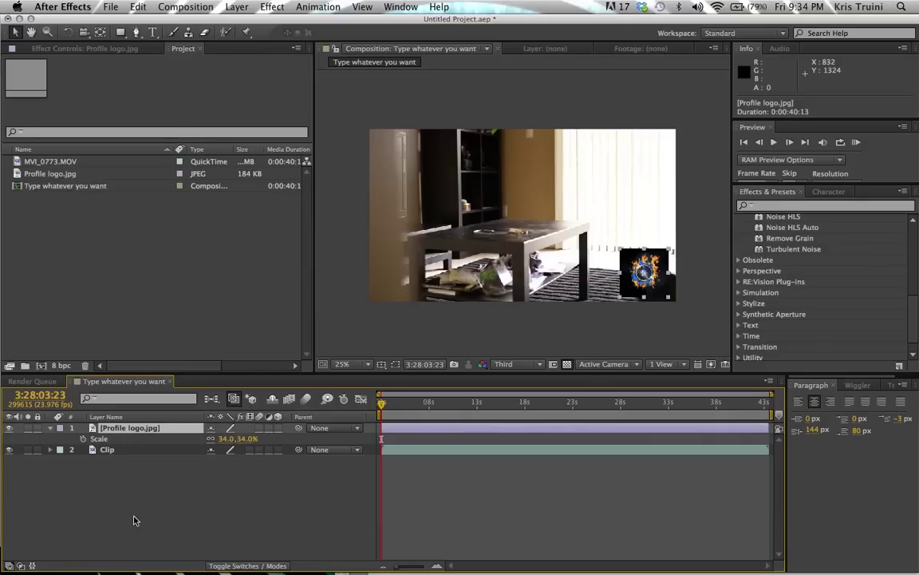
pyautogui.hotkey('shift', 'p')
pyautogui.hotkey('shift', 't')
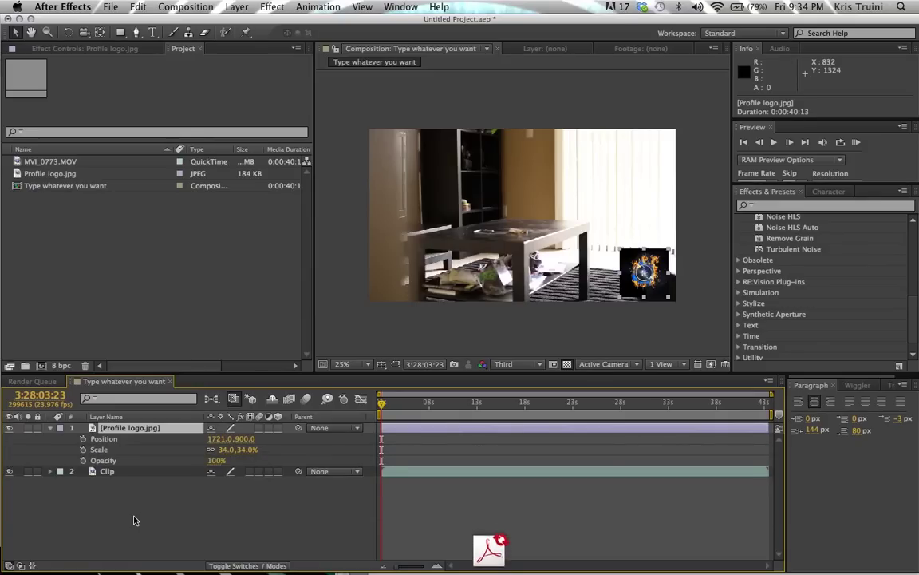
pyautogui.hotkey('shift', 'r')
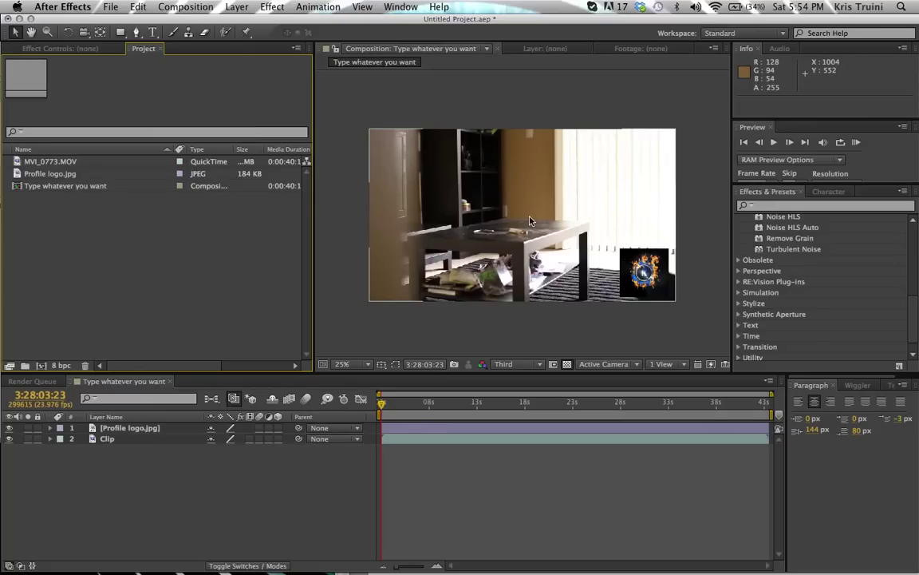
# Add Profile logo.jpg to the composition as a second logo layer, and delete that duplicate layer.
pyautogui.click(60, 176)
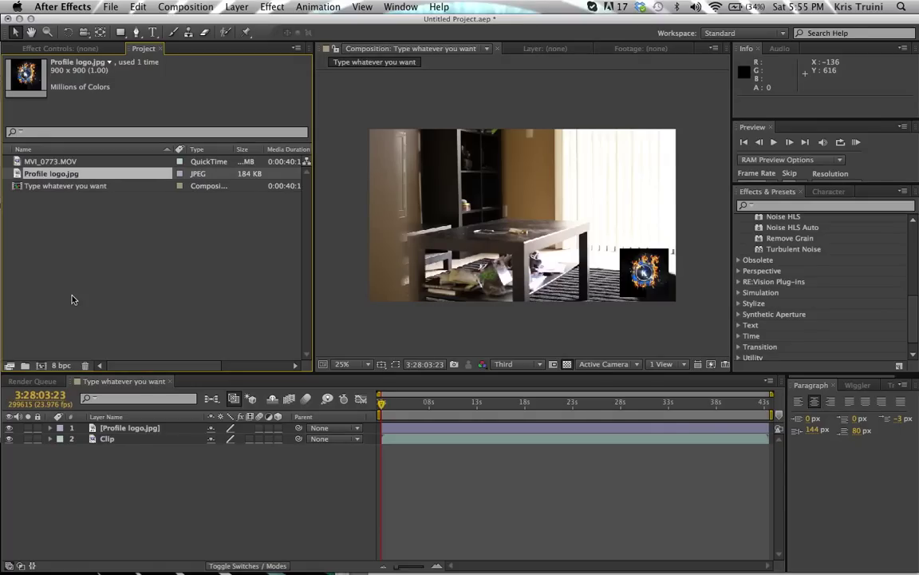
pyautogui.press('super+slash')
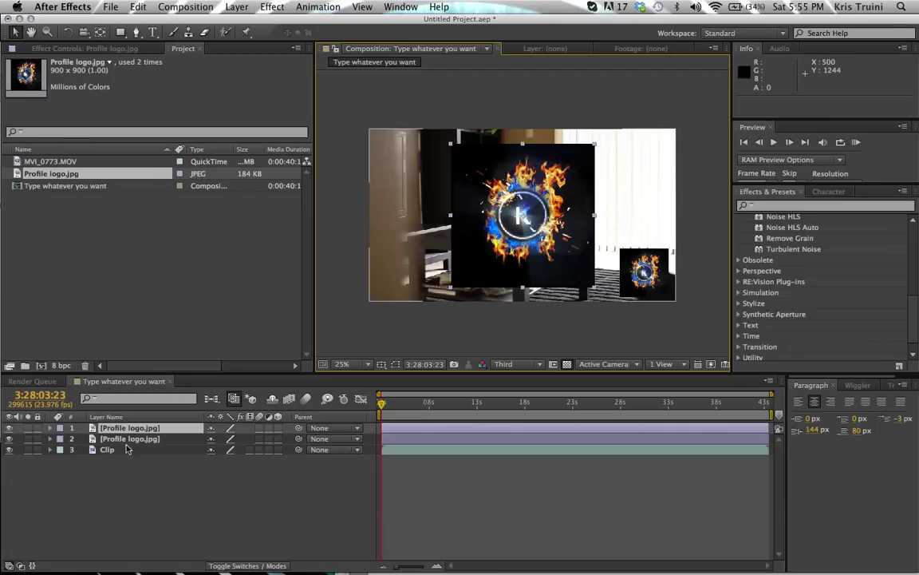
pyautogui.press('Delete')
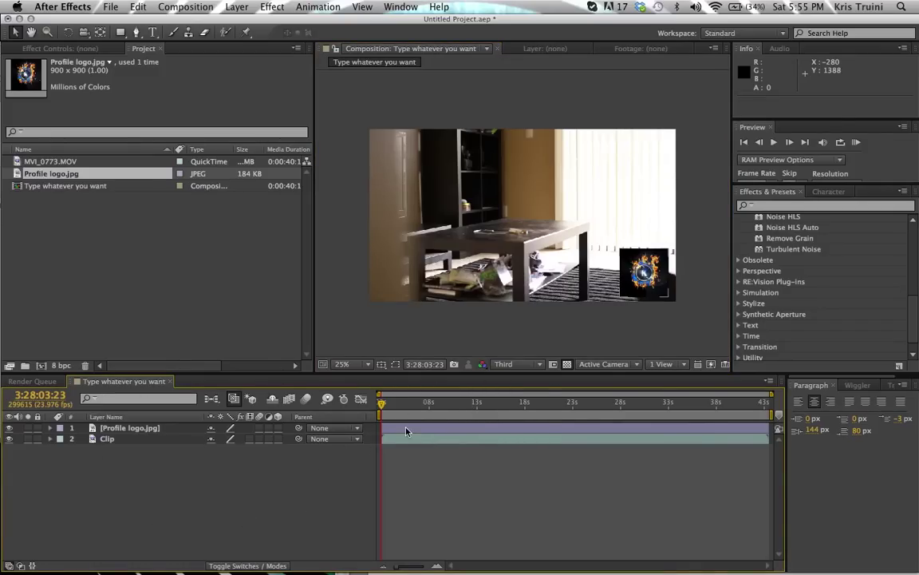
# Examine frames throughout the composition by moving the playhead along the time ruler, ending near the start.
pyautogui.moveTo(381, 406); pyautogui.dragTo(383, 406)
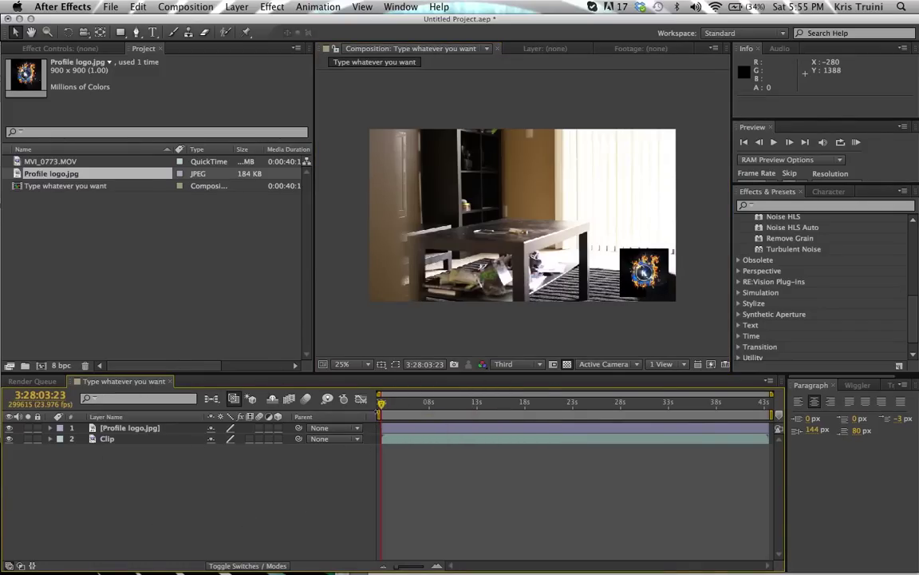
pyautogui.click(407, 405)
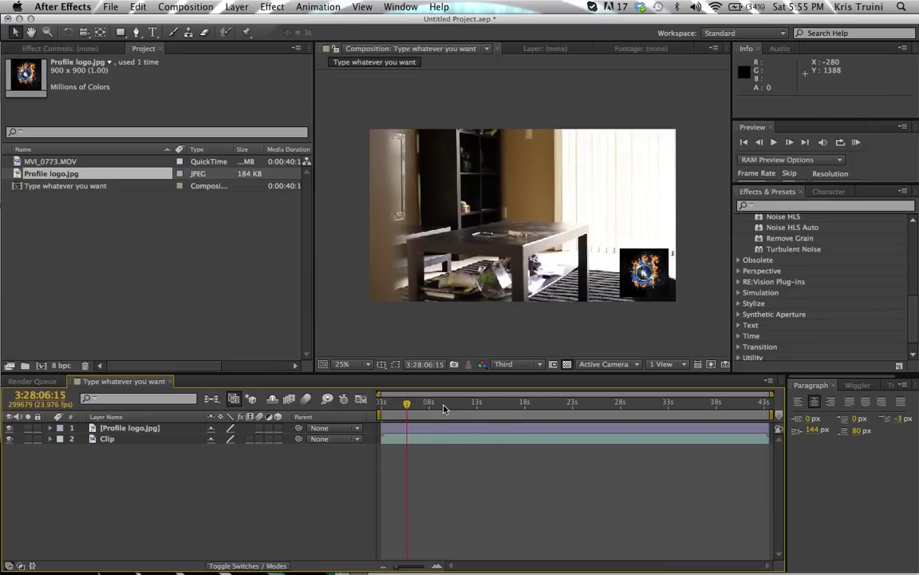
pyautogui.click(452, 403)
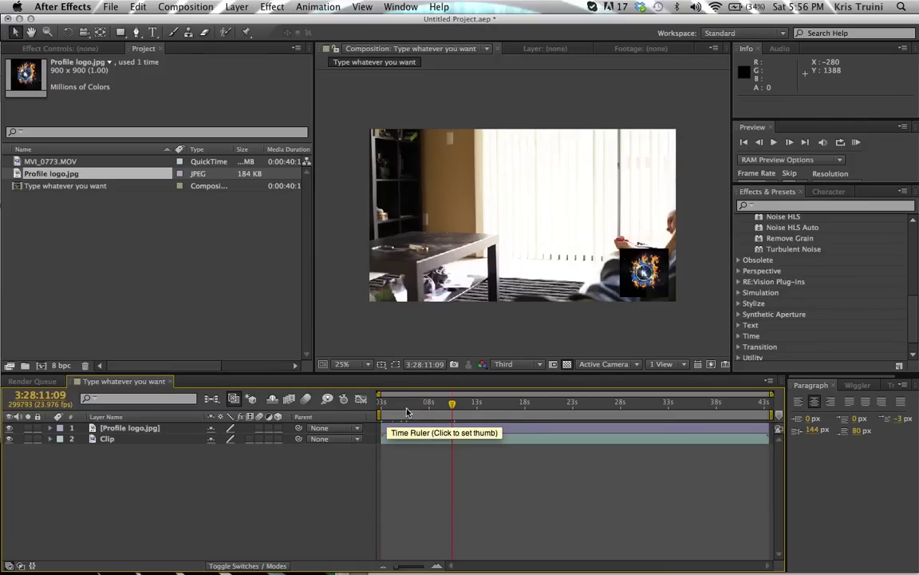
pyautogui.click(507, 405)
pyautogui.click(445, 404)
pyautogui.click(568, 405)
pyautogui.click(646, 403)
pyautogui.click(566, 405)
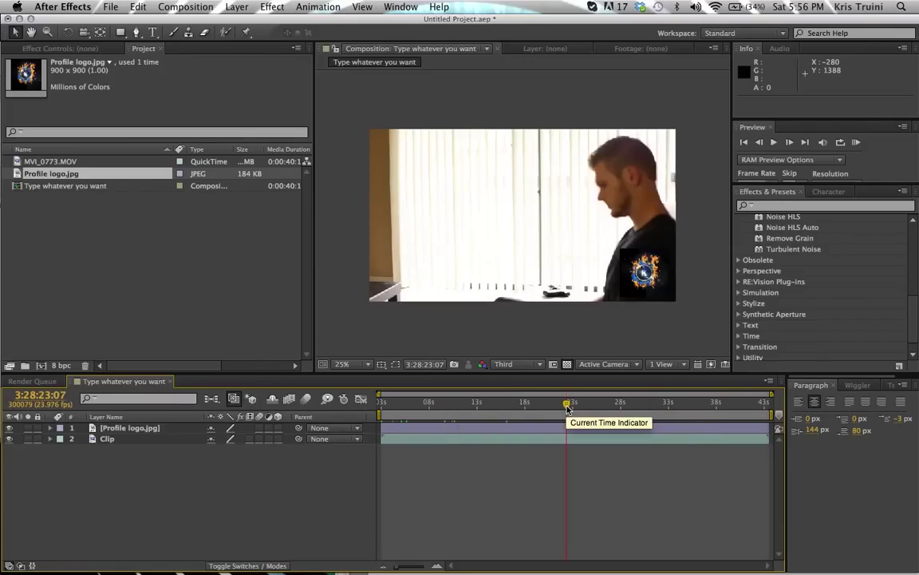
pyautogui.click(486, 405)
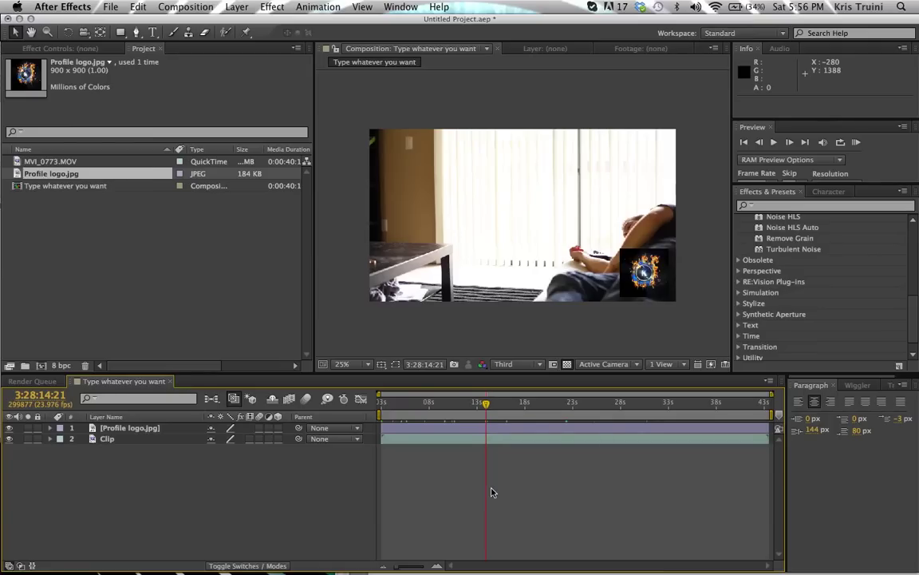
pyautogui.click(382, 405)
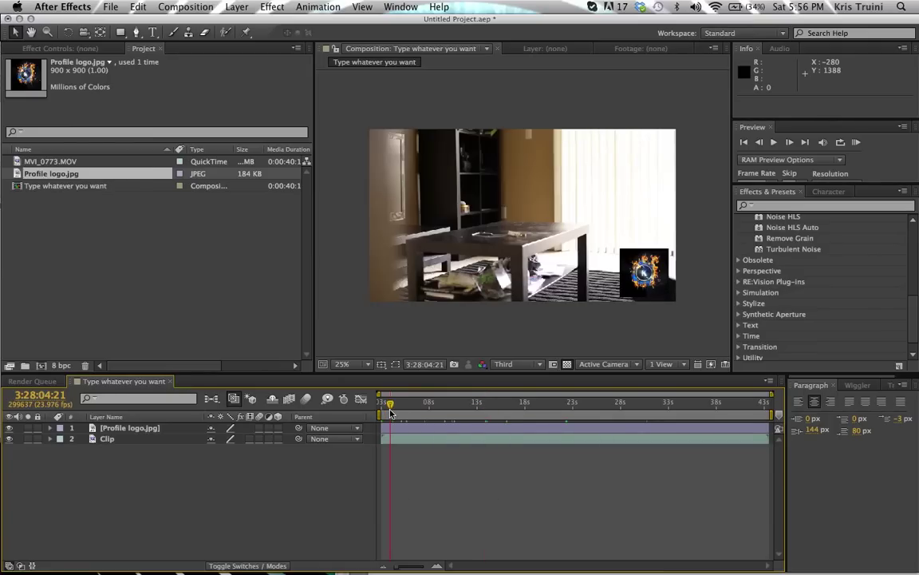
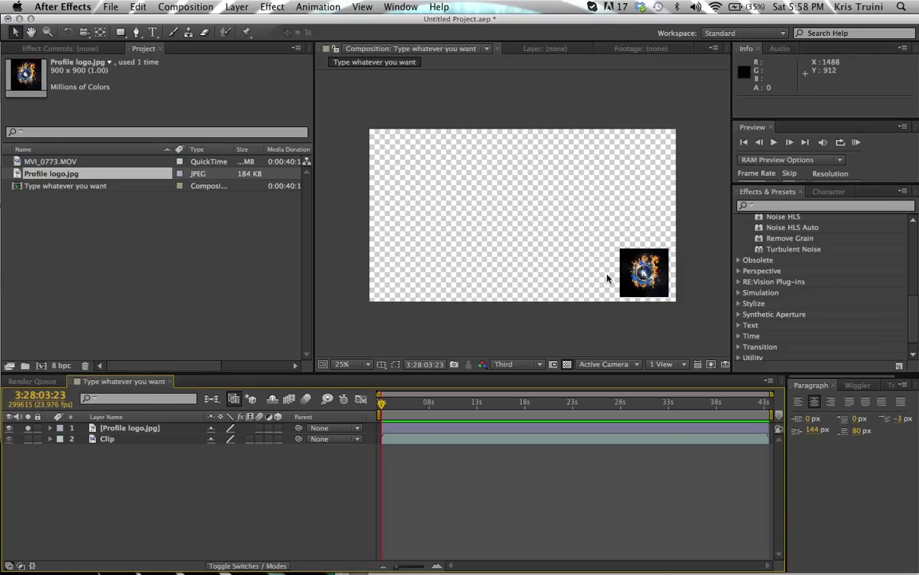
# Solo the Clip layer, unsolo the Profile logo.jpg layer to isolate the clip, and turn off soloing for both layers.
pyautogui.click(27, 437)
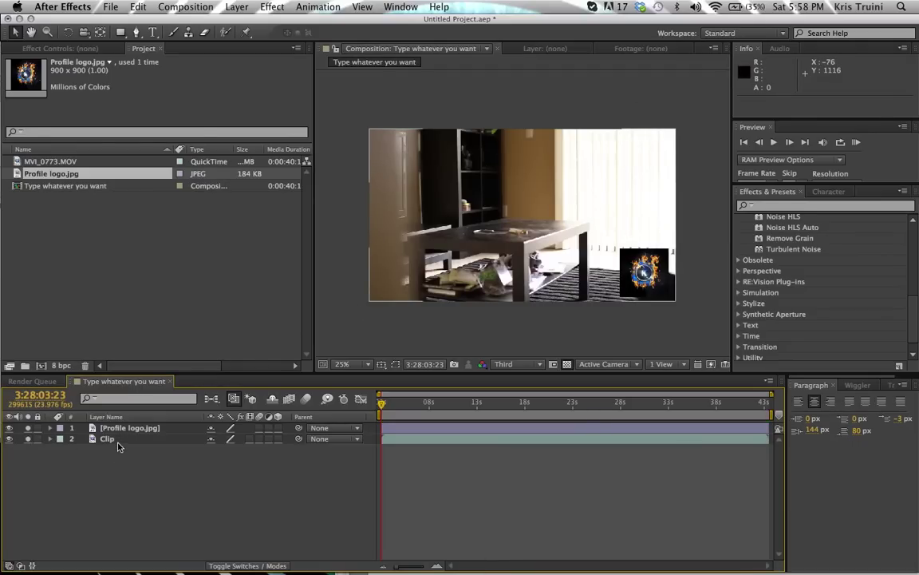
pyautogui.click(29, 431)
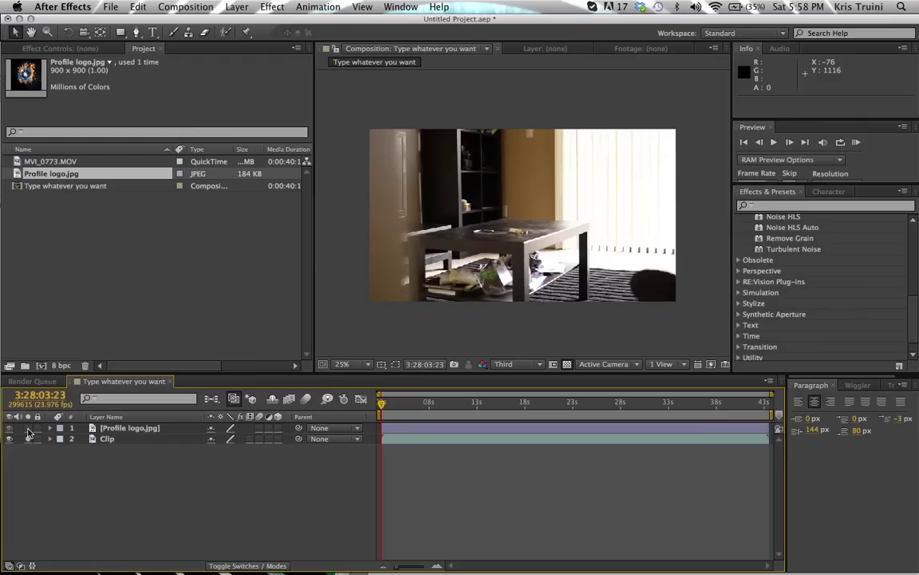
pyautogui.click(29, 431)
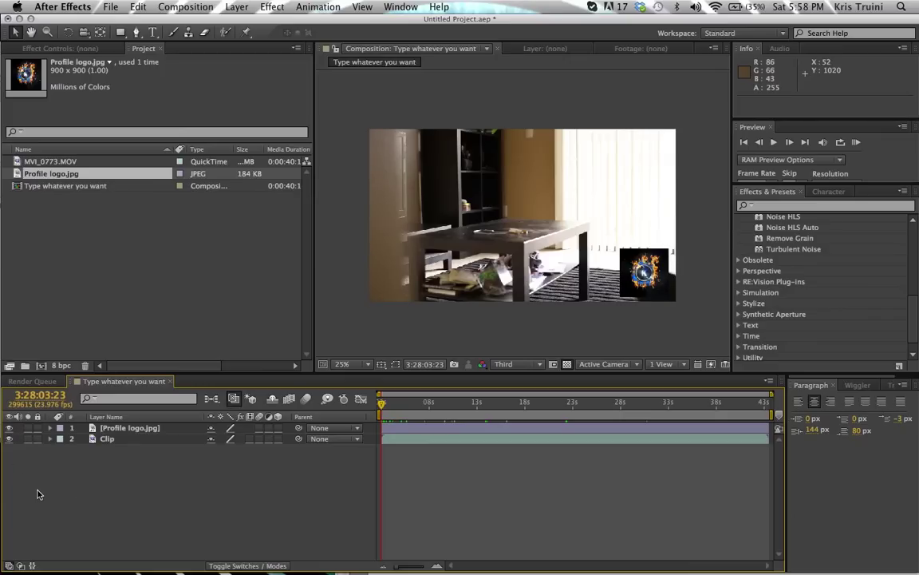
# Check a few frames in the first part of the composition, and return the playhead to the start.
pyautogui.click(420, 408)
pyautogui.click(466, 405)
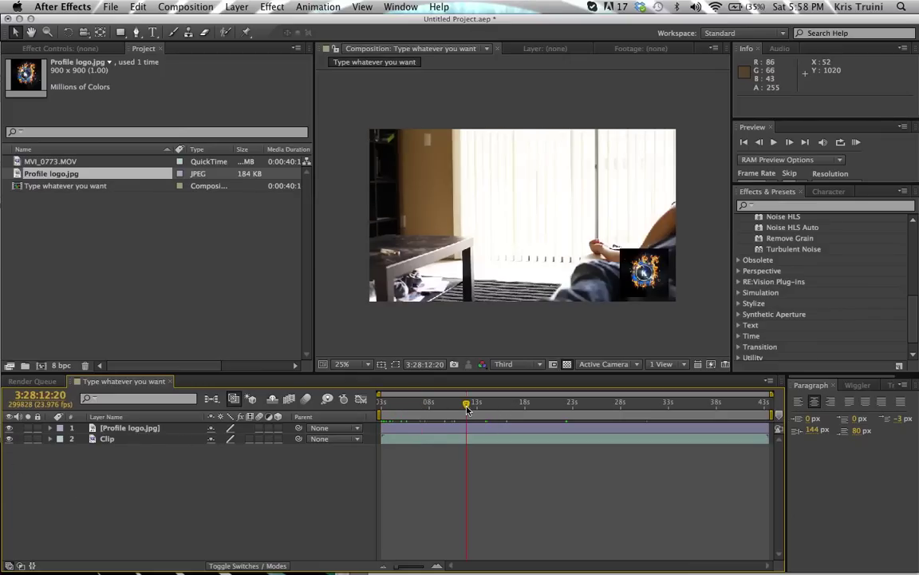
pyautogui.click(416, 406)
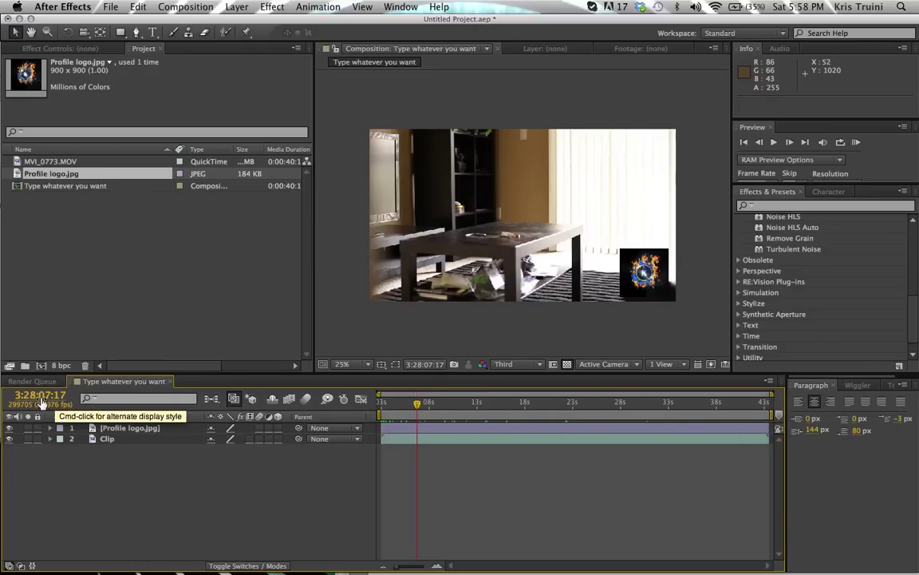
pyautogui.press('Home')
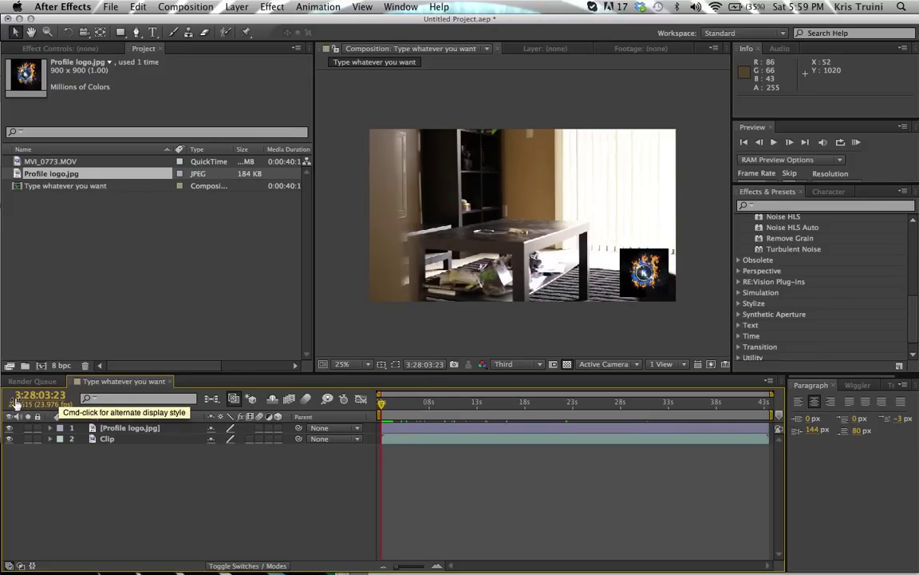
# Enter 3:28:13:23 as the current time to jump directly to that frame.
pyautogui.click(24, 394)
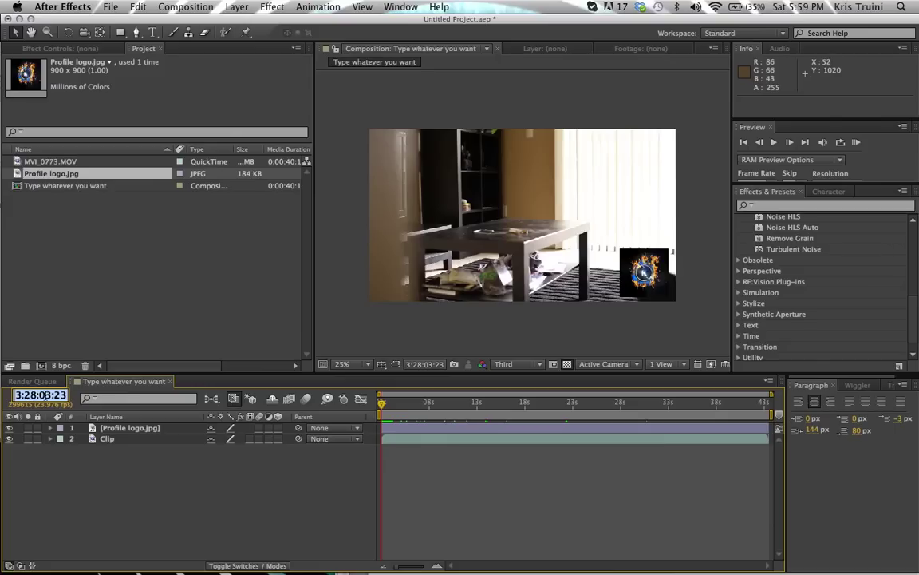
pyautogui.press('BackSpace')
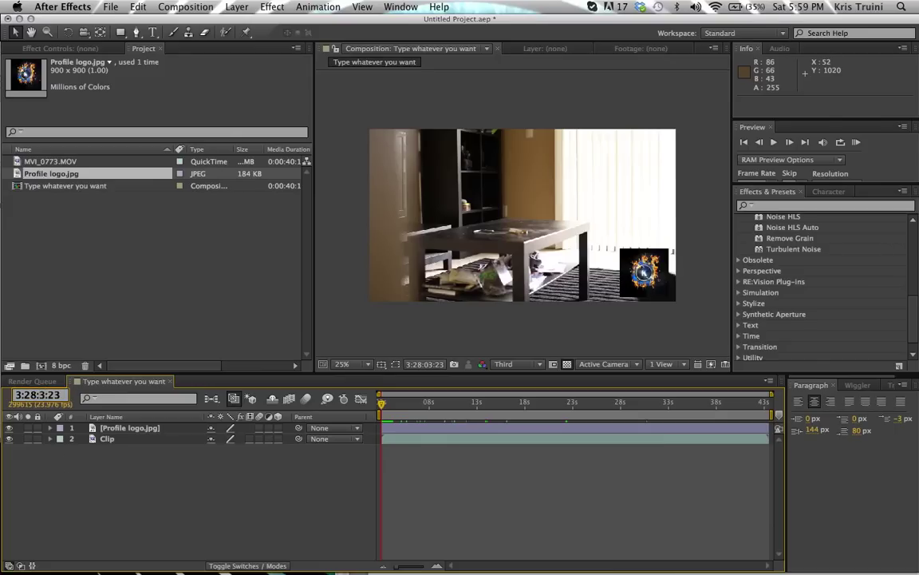
pyautogui.write('1')
pyautogui.press('Return')
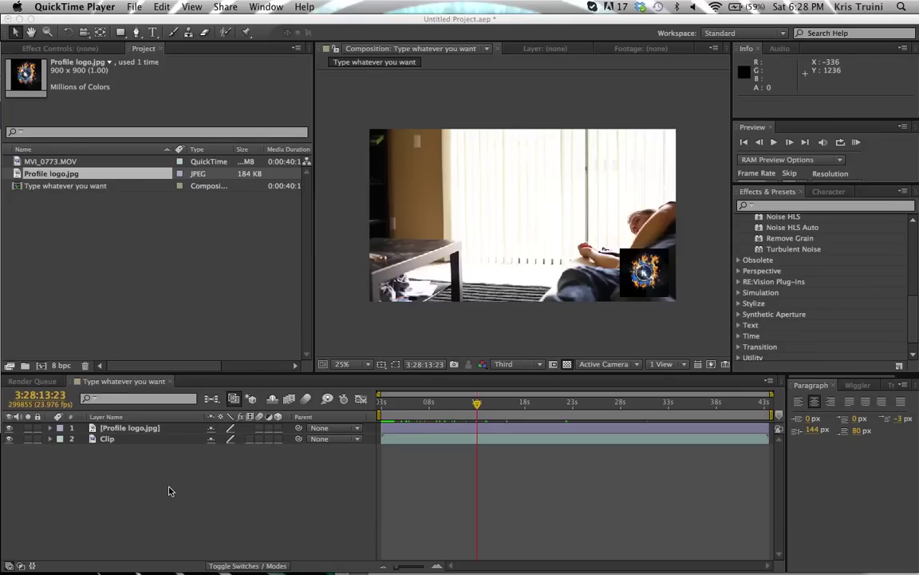
# Return to the composition start, reveal the Profile logo.jpg layer's Position, and turn on keyframing to set its first keyframe.
pyautogui.click(569, 380)
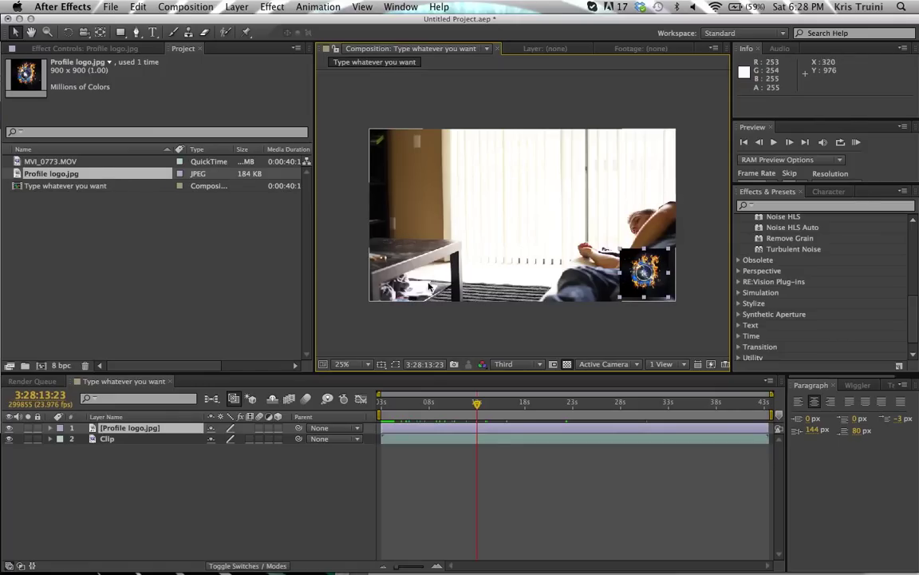
pyautogui.click(380, 407)
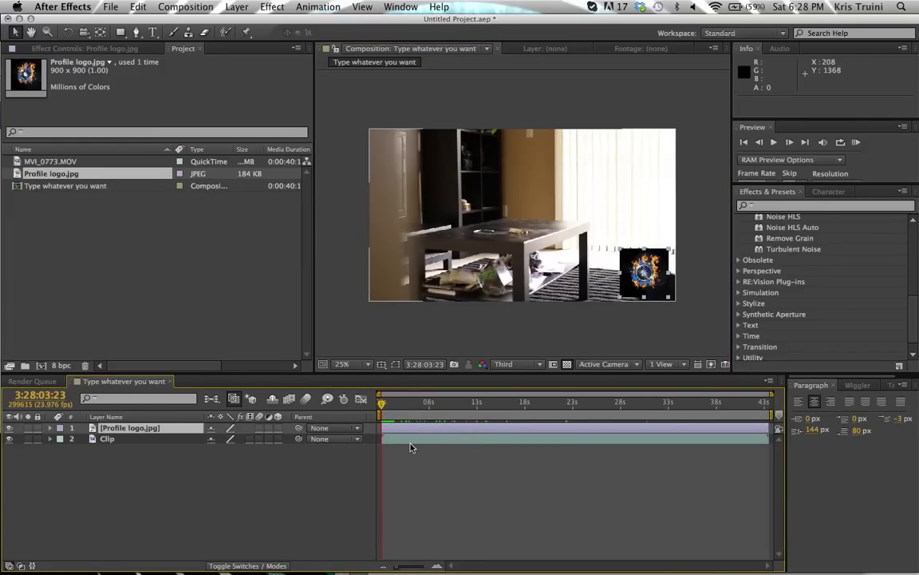
pyautogui.press('p')
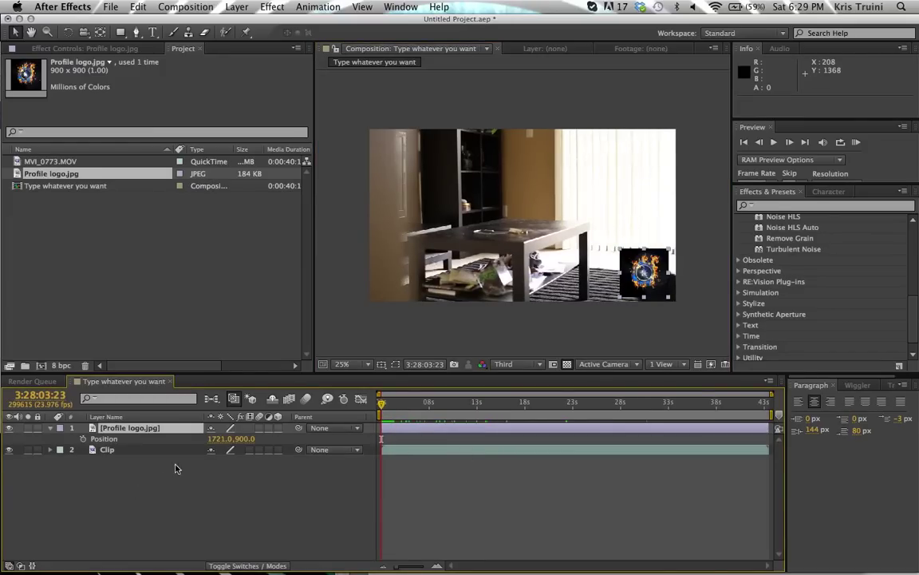
pyautogui.click(82, 438)
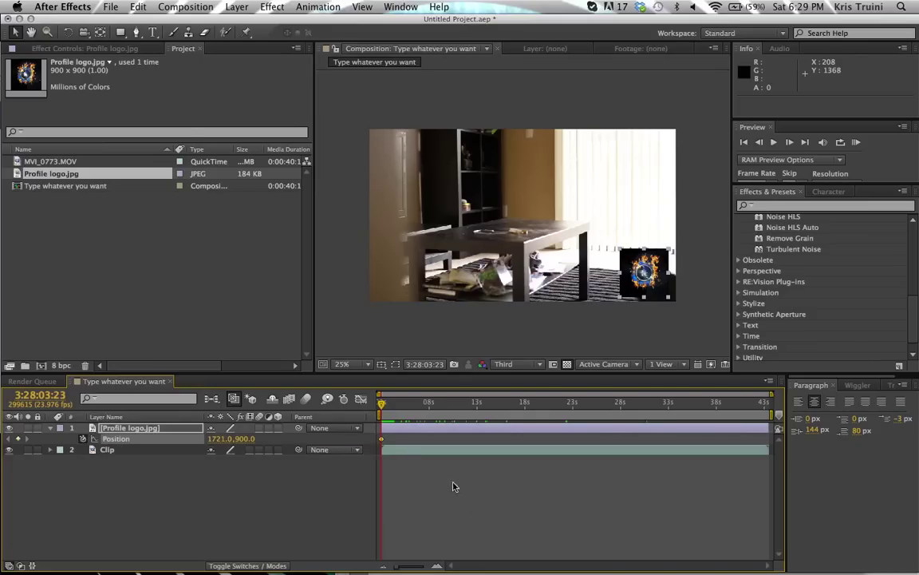
# At about 3:28:08:12, move the logo horizontally to the lower-left corner, setting a second Position keyframe at about 179, 900.
pyautogui.moveTo(382, 445)
pyautogui.moveTo(405, 415); pyautogui.dragTo(426, 409)
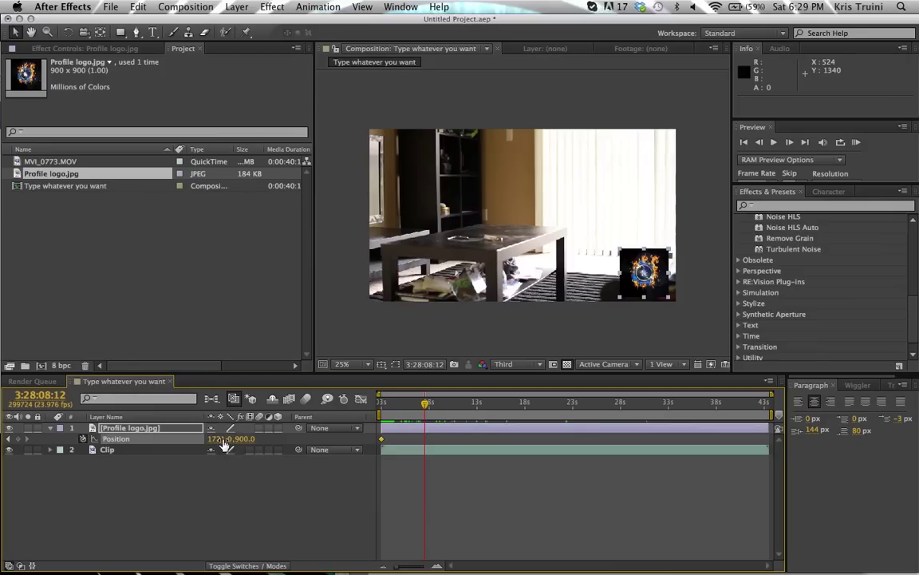
pyautogui.moveTo(226, 446); pyautogui.dragTo(89, 473)
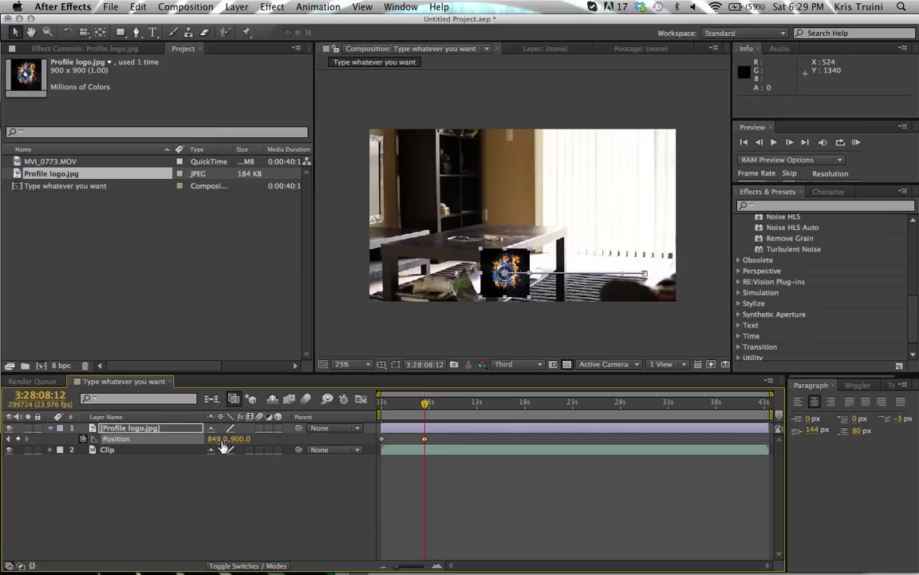
pyautogui.moveTo(221, 444); pyautogui.dragTo(166, 427)
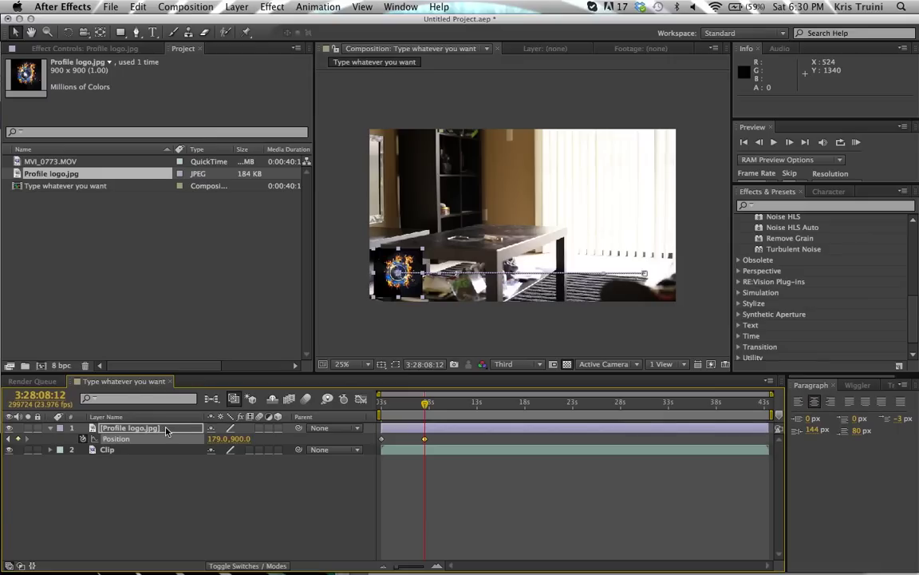
# Check the logo's movement between the two Position keyframes, and return the playhead to the start.
pyautogui.click(389, 404)
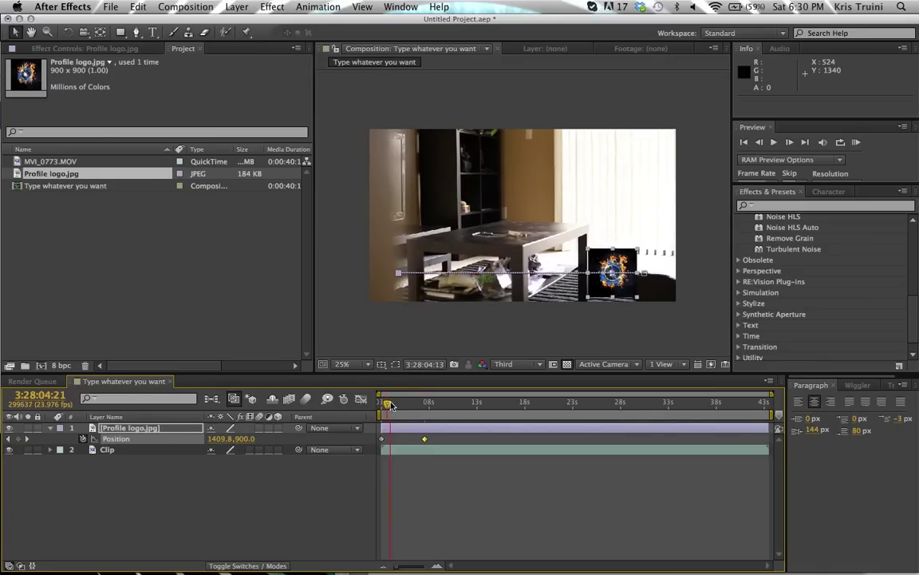
pyautogui.moveTo(389, 404)
pyautogui.mouseDown()
pyautogui.moveTo(421, 404)
pyautogui.moveTo(379, 407)
pyautogui.mouseUp()
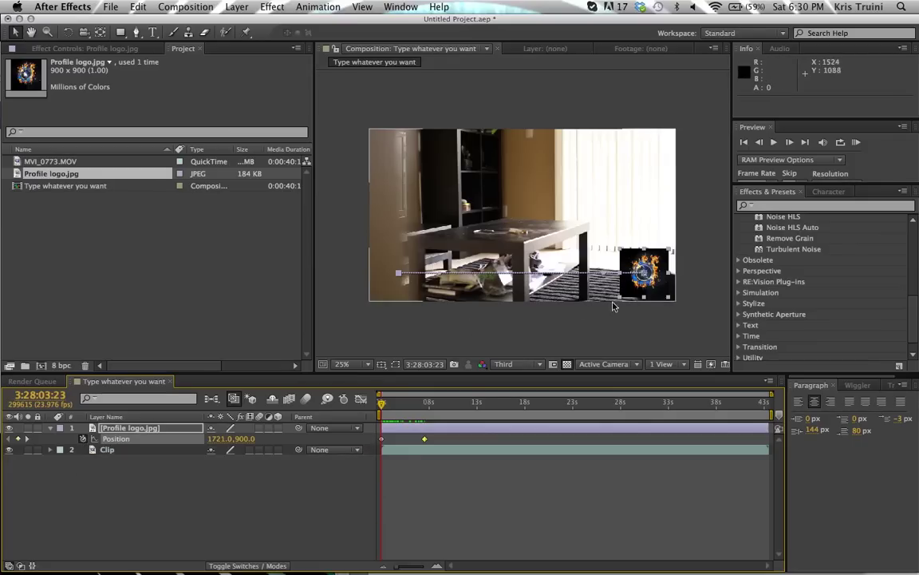
# Move the logo's second Position keyframe to 3:28:12:06 to lengthen the movement, and save the project.
pyautogui.moveTo(388, 409); pyautogui.dragTo(427, 409)
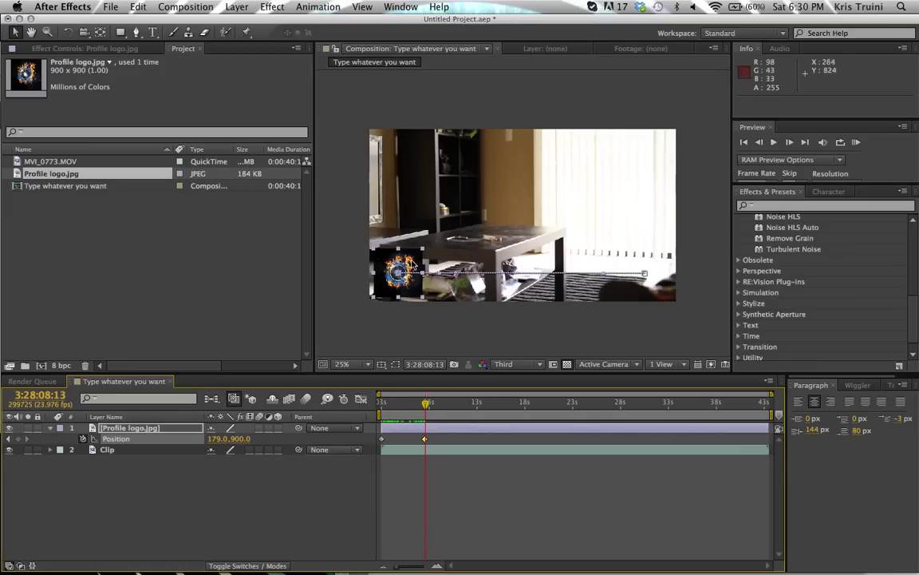
pyautogui.click(425, 439)
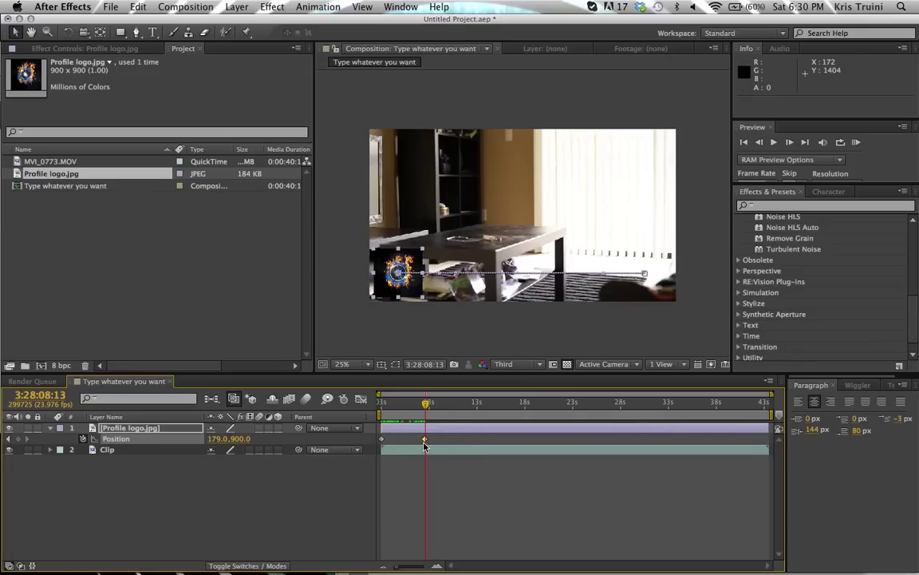
pyautogui.moveTo(426, 404); pyautogui.dragTo(414, 403)
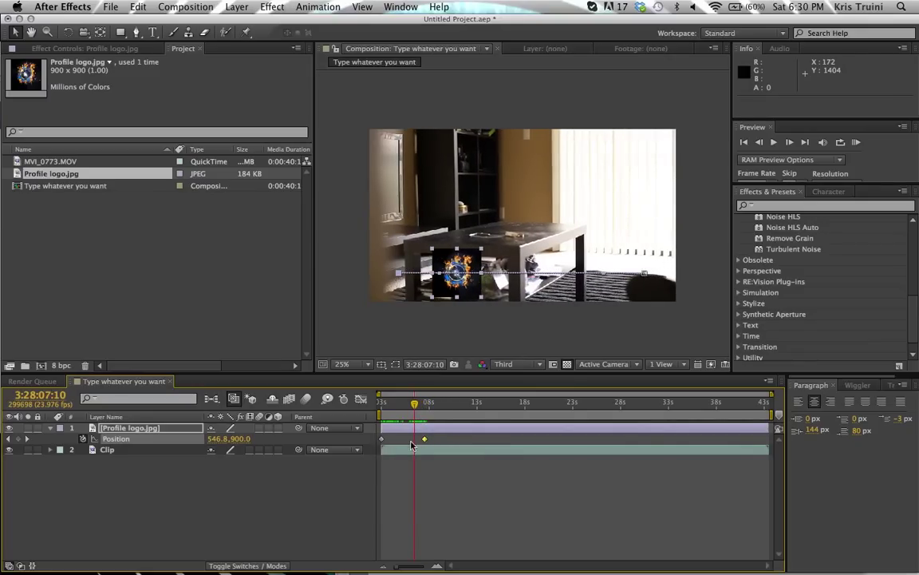
pyautogui.click(382, 440)
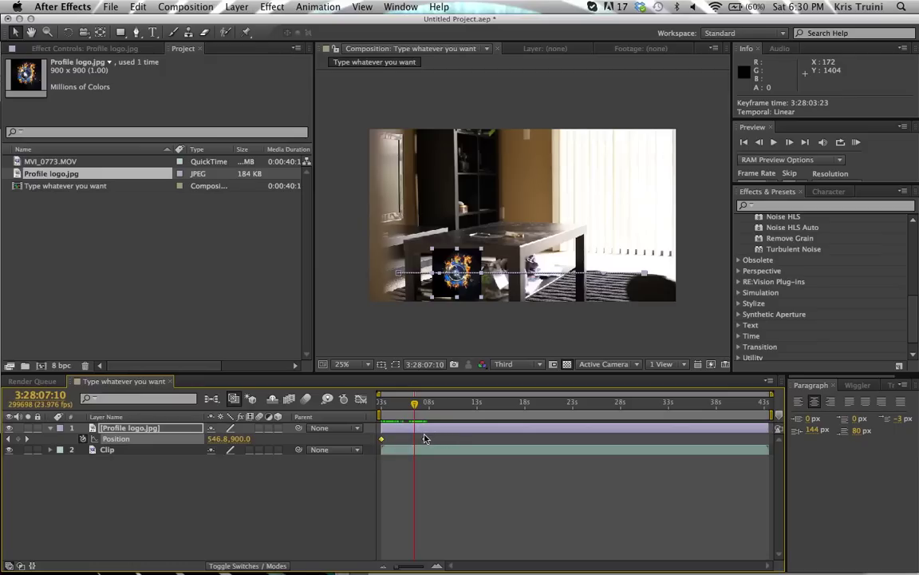
pyautogui.click(424, 439)
pyautogui.press('super+s')
pyautogui.moveTo(424, 440); pyautogui.dragTo(461, 439)
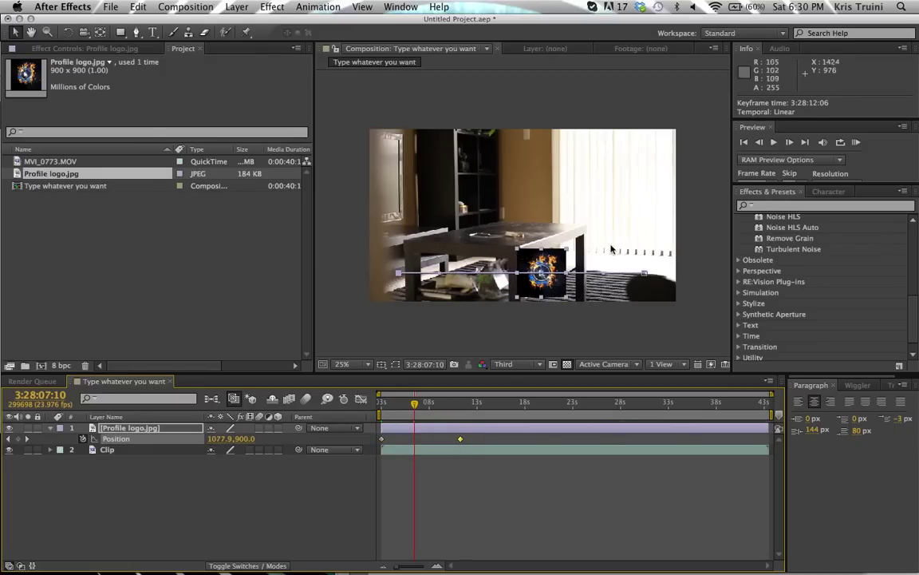
# Review the logo's lengthened movement between its two Position keyframes, and return to the composition start.
pyautogui.click(391, 411)
pyautogui.moveTo(391, 411)
pyautogui.mouseDown()
pyautogui.moveTo(440, 405)
pyautogui.moveTo(382, 404)
pyautogui.mouseUp()
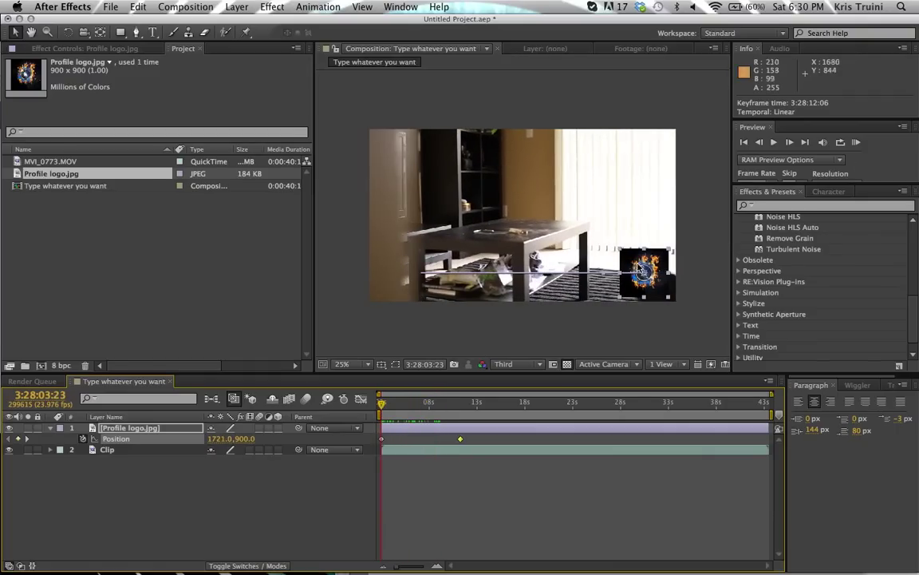
pyautogui.moveTo(475, 396); pyautogui.dragTo(461, 414)
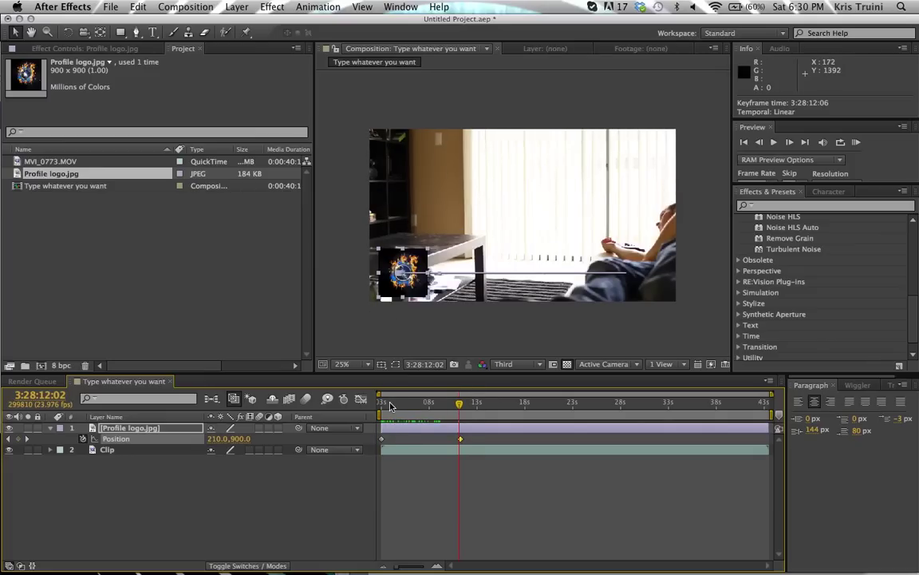
pyautogui.click(379, 404)
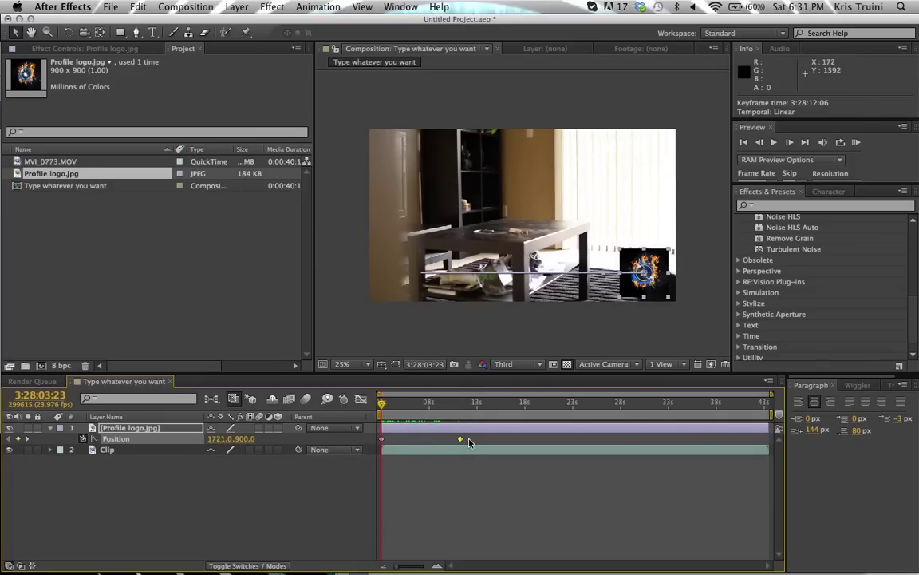
# Move the logo's first Position keyframe to 3:28:10:10 to delay the start of the movement.
pyautogui.click(383, 440)
pyautogui.moveTo(382, 439); pyautogui.dragTo(443, 438)
pyautogui.moveTo(399, 401)
pyautogui.mouseDown()
pyautogui.moveTo(468, 403)
pyautogui.moveTo(411, 403)
pyautogui.mouseUp()
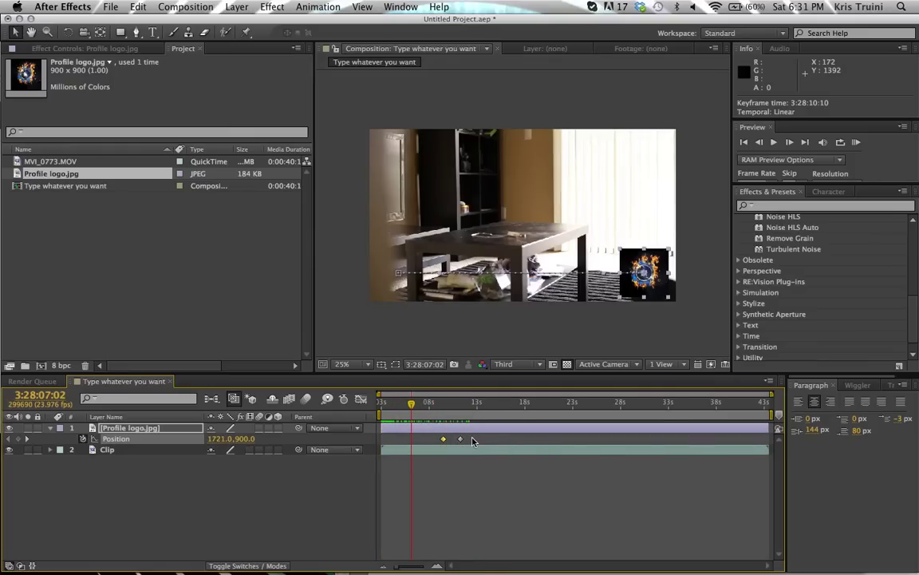
# Shift both Position keyframes earlier together, and reverse their order by moving the lower-right keyframe past the other to 3:28:09:14.
pyautogui.moveTo(473, 437); pyautogui.dragTo(435, 443)
pyautogui.moveTo(517, 439); pyautogui.dragTo(405, 442)
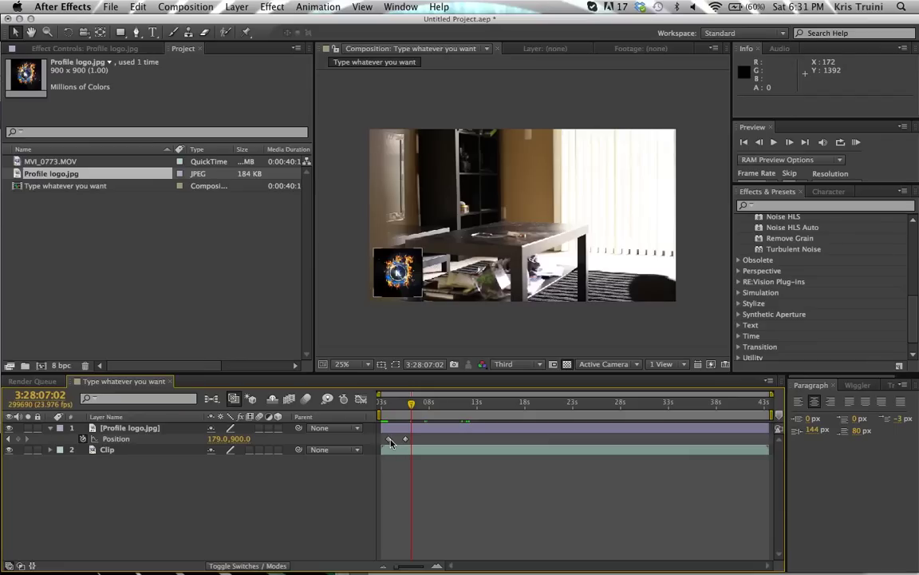
pyautogui.moveTo(394, 439); pyautogui.dragTo(443, 410)
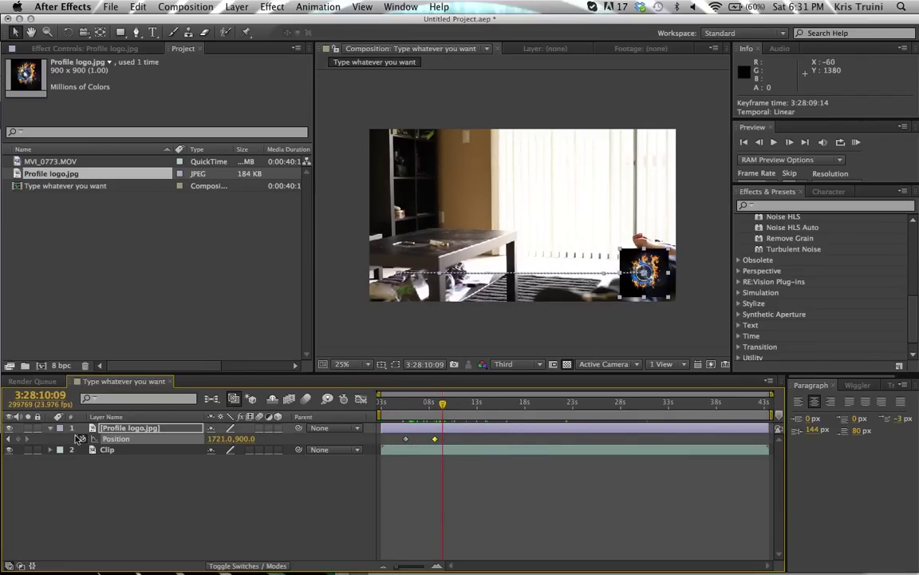
# Reveal the Clip layer's Scale property in the timeline.
pyautogui.click(117, 450)
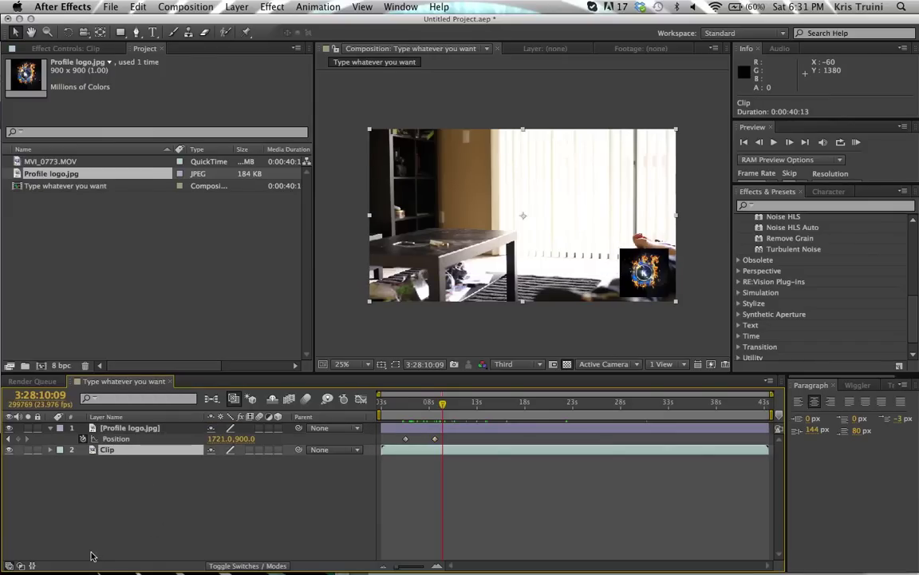
pyautogui.press('s')
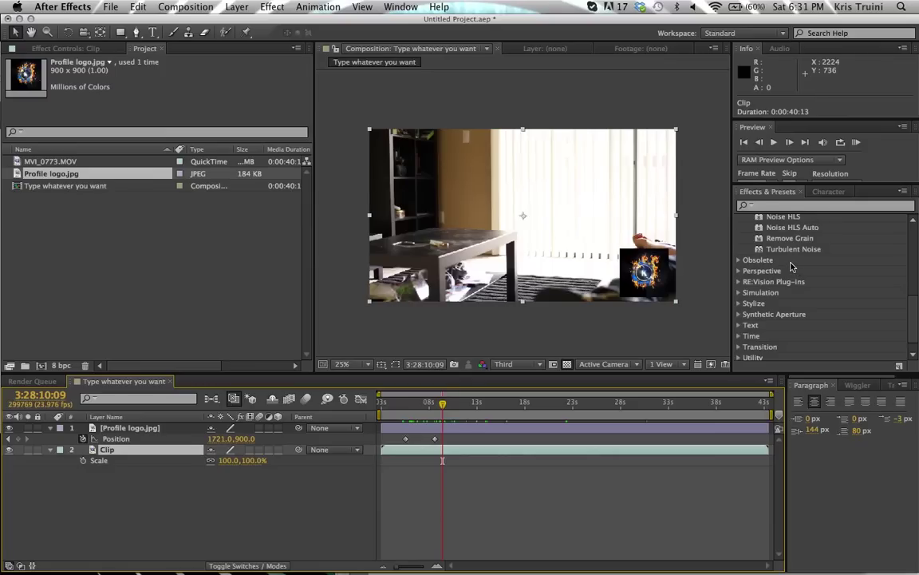
# Apply the Fractal Noise effect to the Profile logo.jpg layer.
pyautogui.scroll(3, 787, 254)
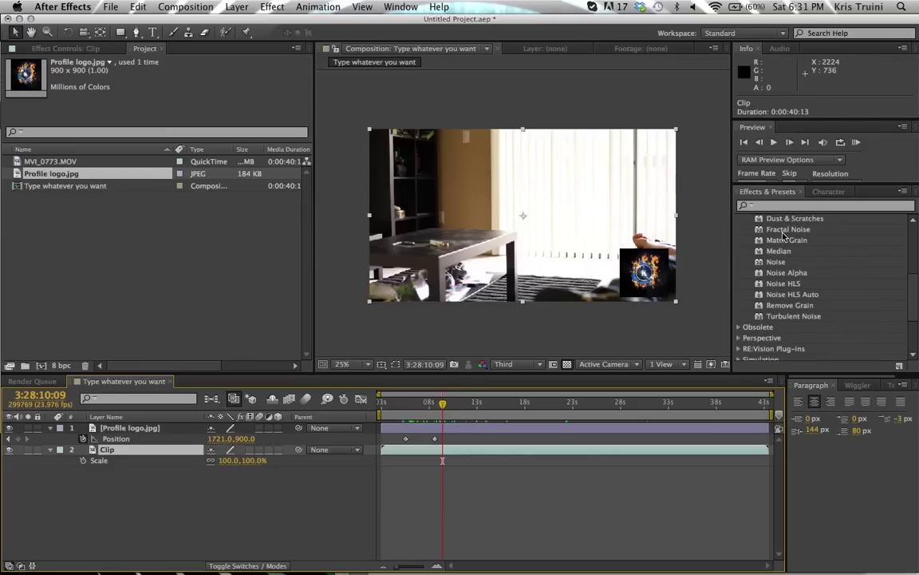
pyautogui.click(784, 231)
pyautogui.keyDown('shift'); pyautogui.click(768, 240); pyautogui.keyUp('shift')
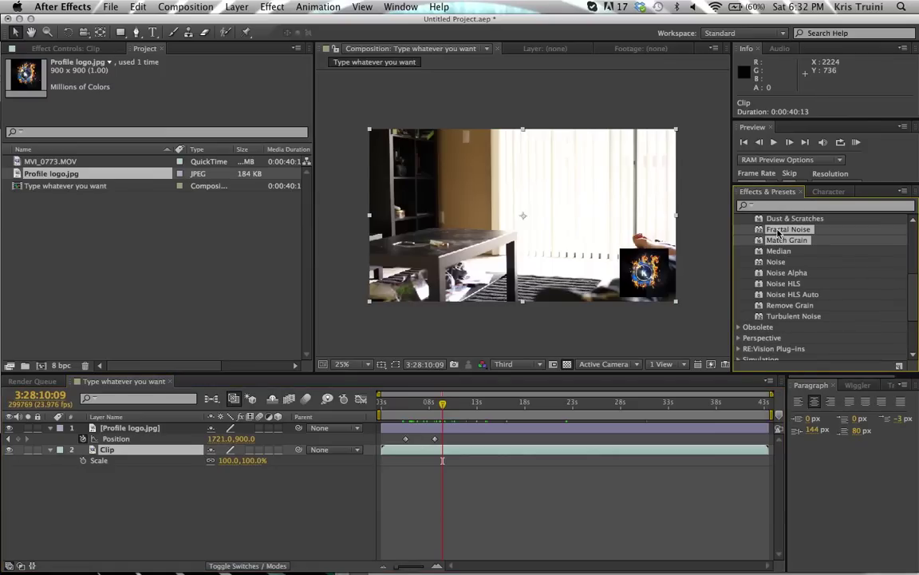
pyautogui.click(751, 237)
pyautogui.moveTo(778, 232); pyautogui.dragTo(483, 430)
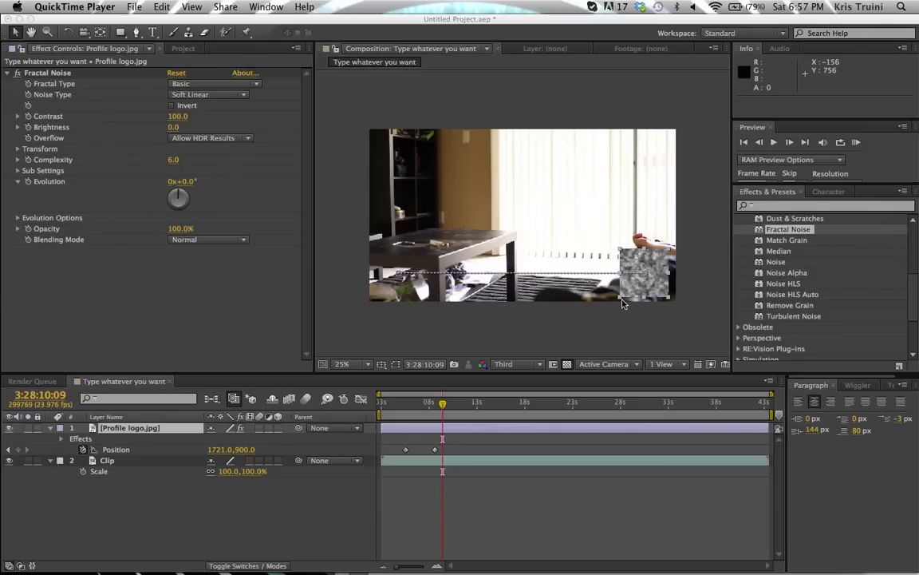
# Delete the Fractal Noise effect from the logo layer and deselect the layer.
pyautogui.click(45, 73)
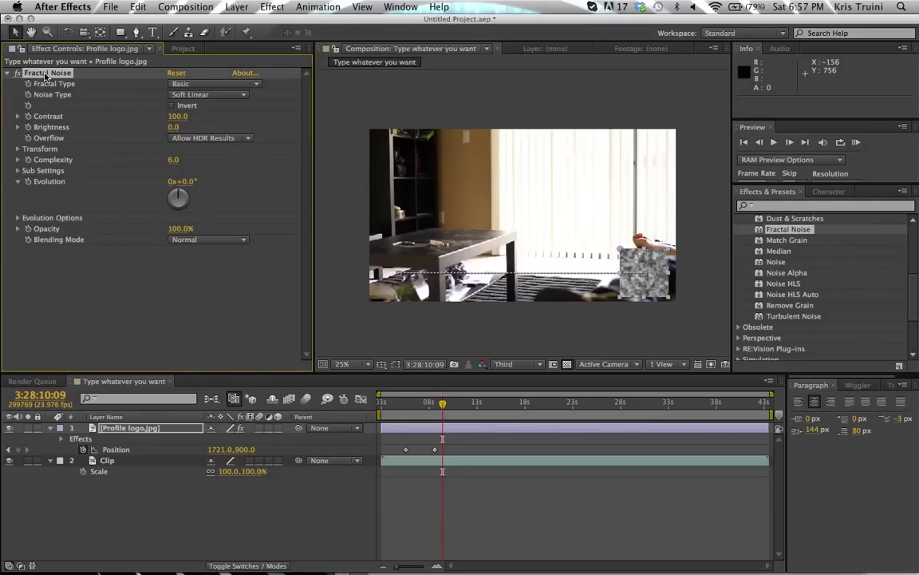
pyautogui.press('Delete')
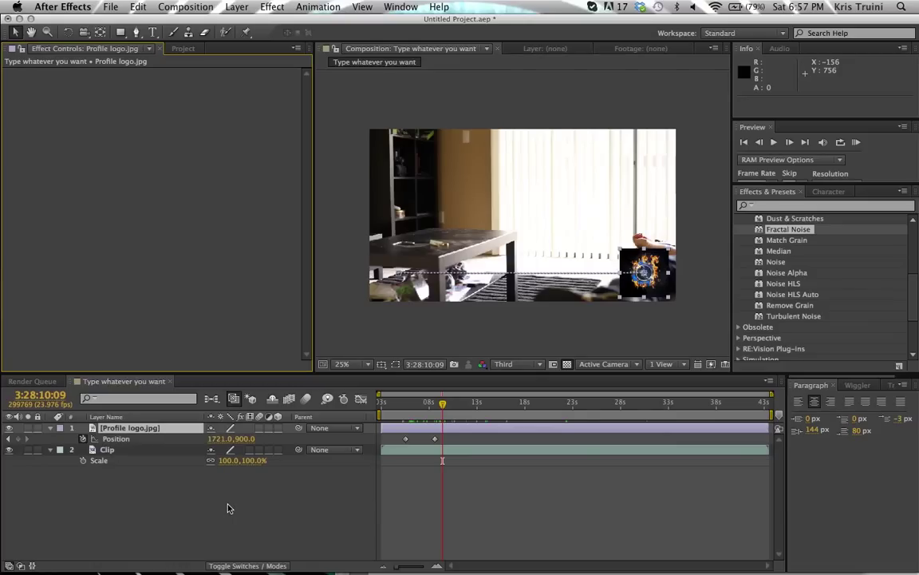
pyautogui.click(228, 509)
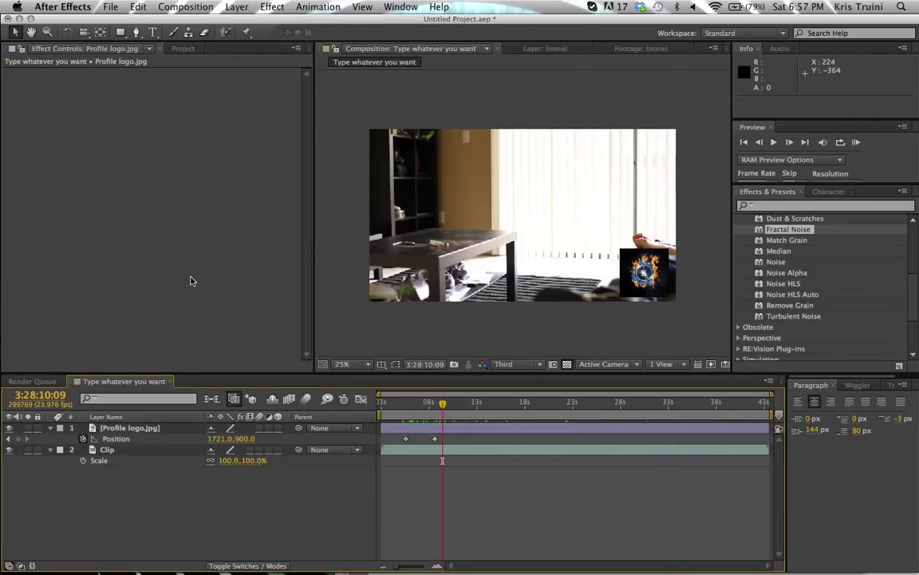
# Look over the effect categories available for the Profile logo.jpg layer without applying any.
pyautogui.click(152, 430)
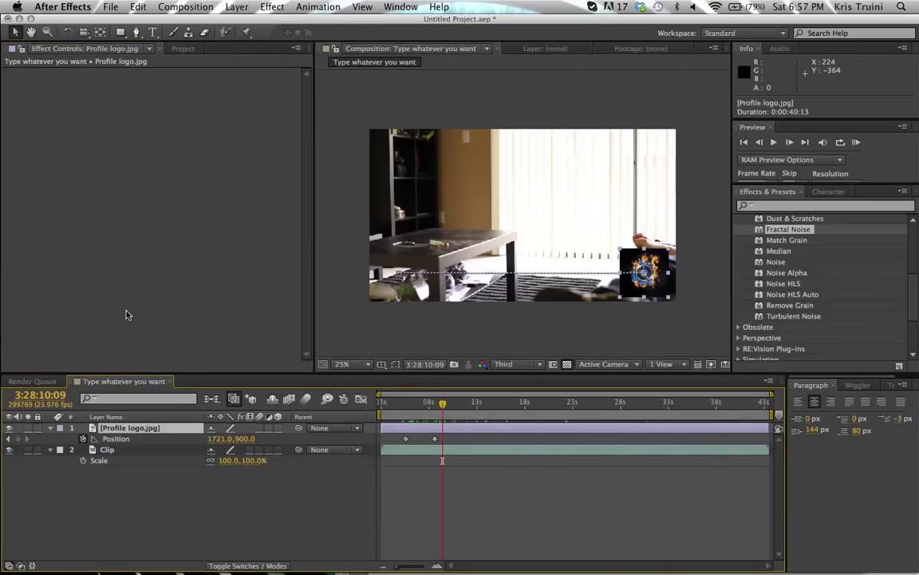
pyautogui.click(270, 8)
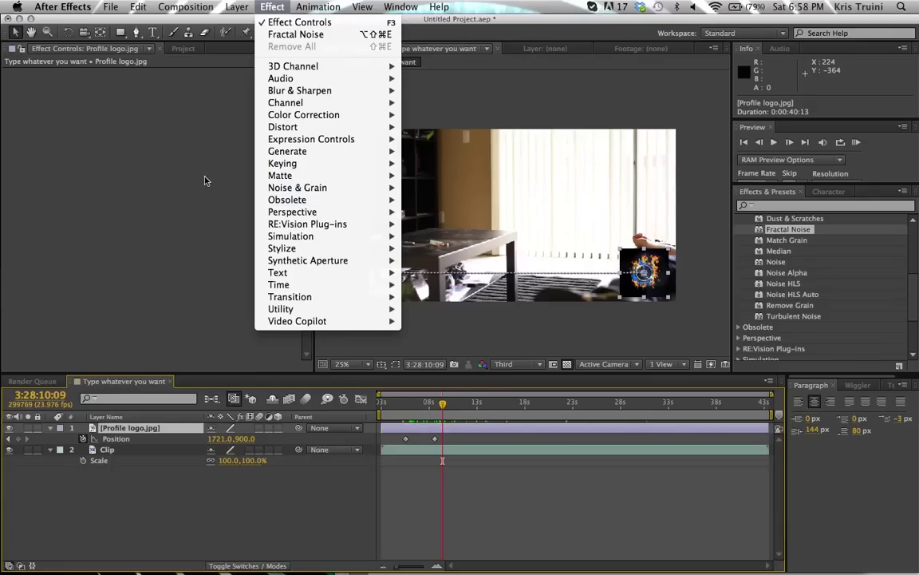
pyautogui.click(166, 184)
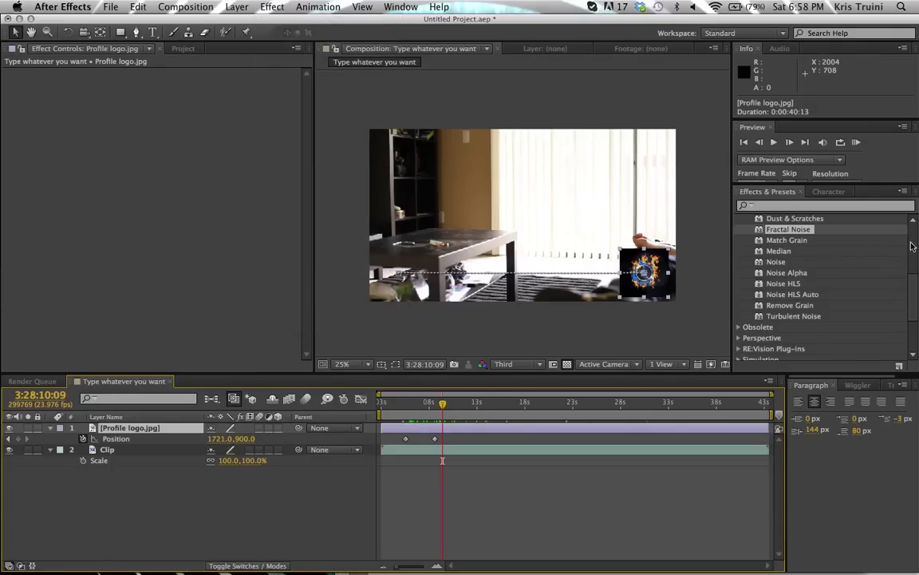
# Search the effects and presets for "frac", and clear the search.
pyautogui.click(767, 193)
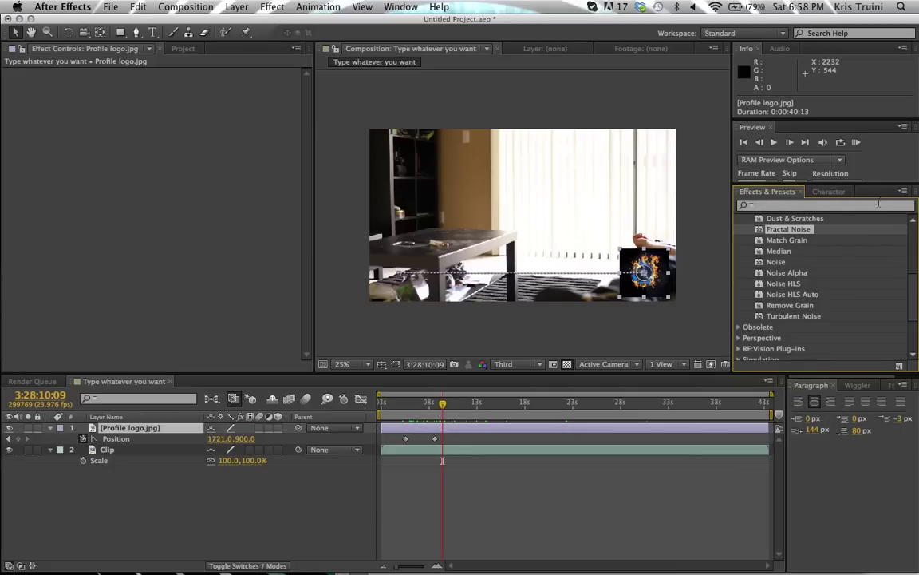
pyautogui.click(818, 208)
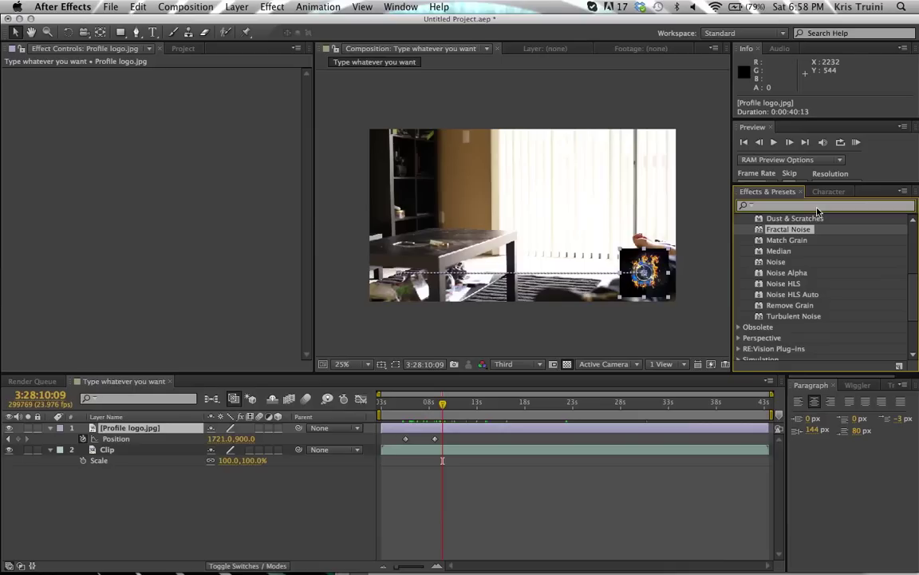
pyautogui.write('frac')
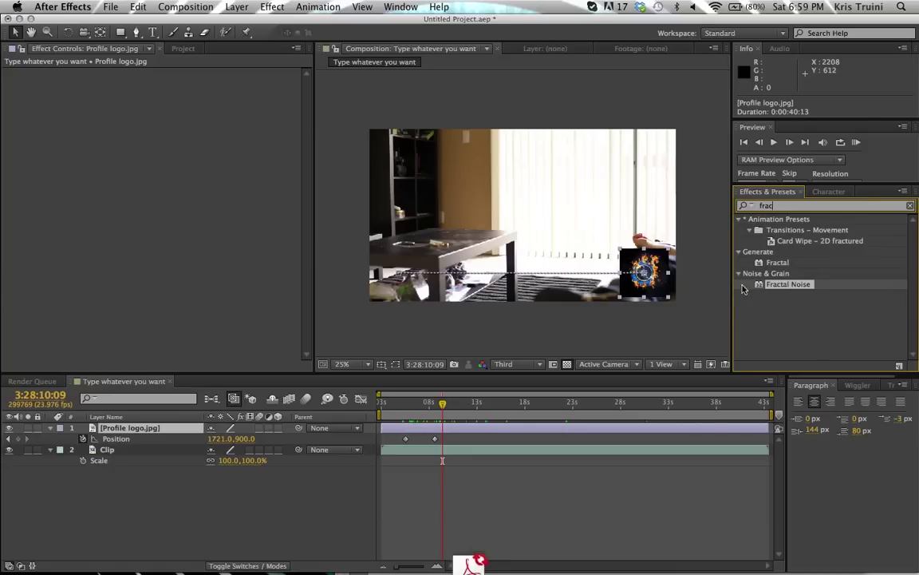
pyautogui.doubleClick(785, 205)
pyautogui.press('BackSpace')
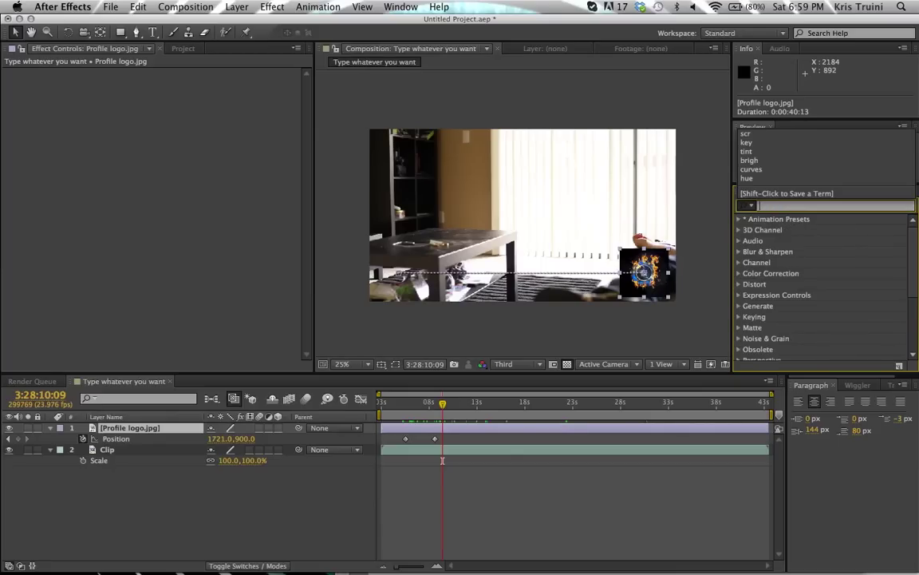
# Search the effects for "blur" and apply Box Blur to the Profile logo.jpg layer.
pyautogui.click(771, 205)
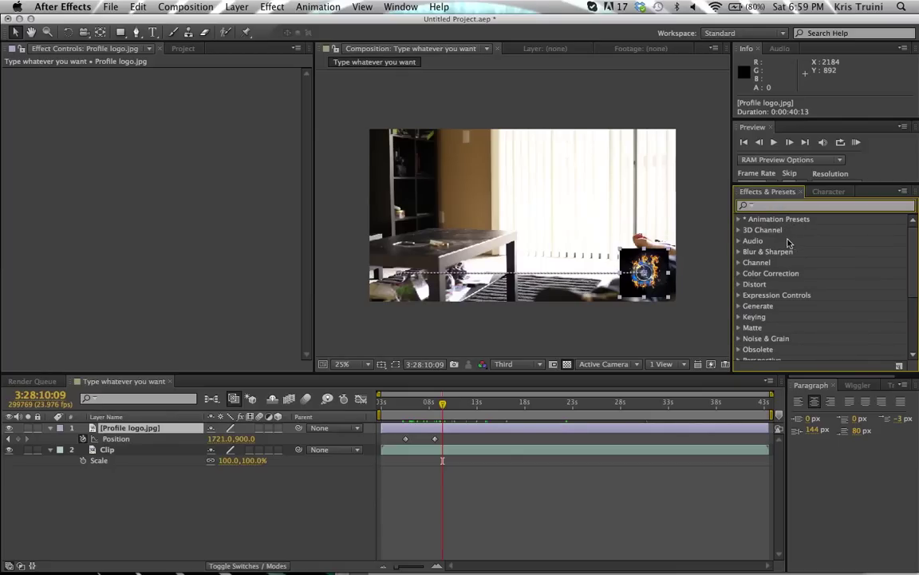
pyautogui.write('blur')
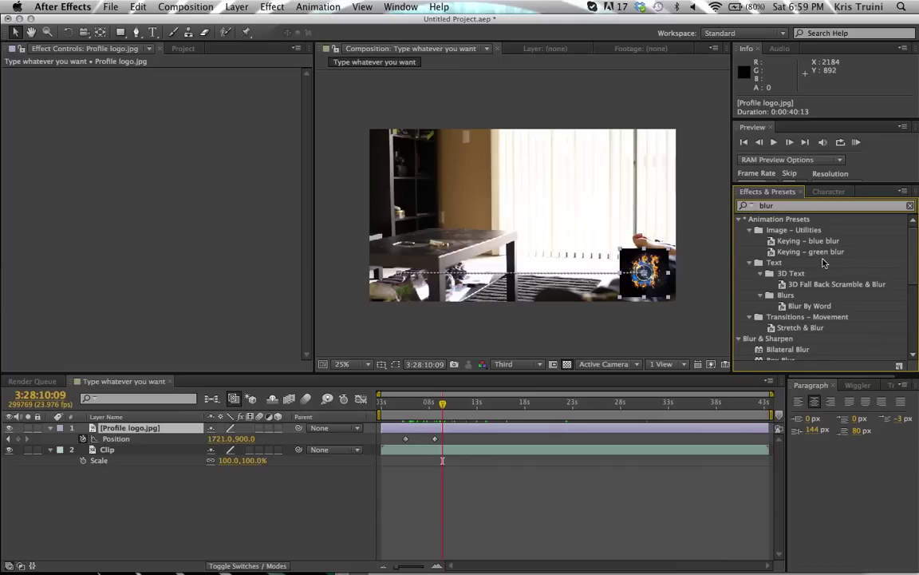
pyautogui.scroll(-1, 800, 321)
pyautogui.scroll(-3, 800, 322)
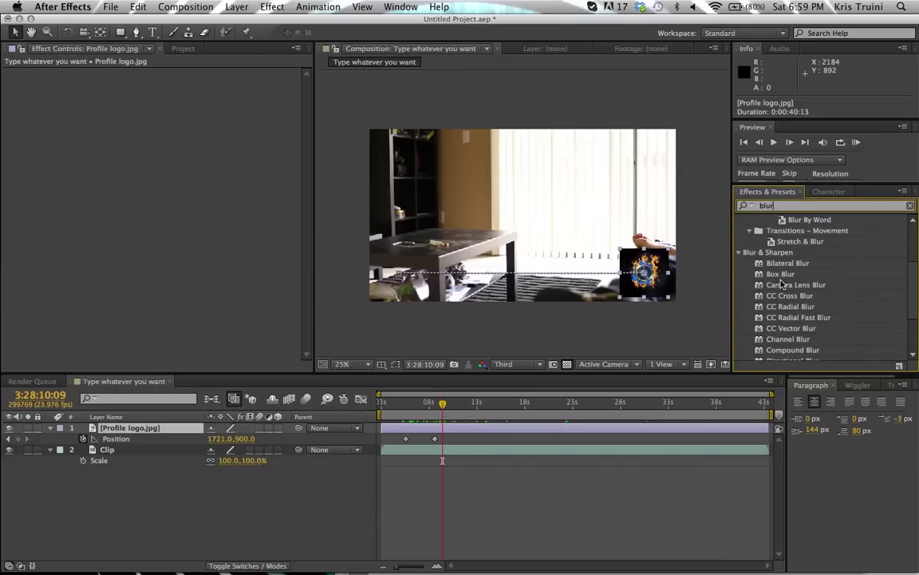
pyautogui.moveTo(786, 277); pyautogui.dragTo(150, 435)
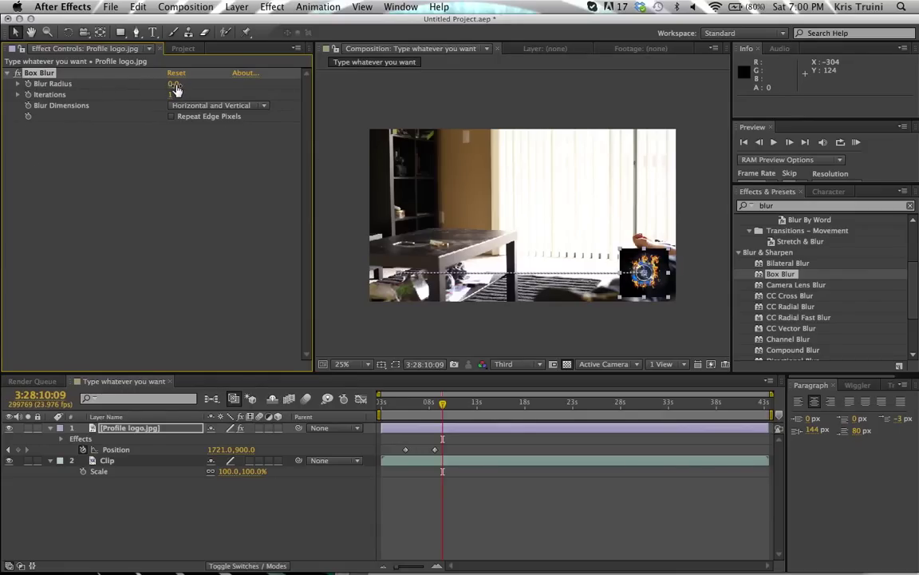
# Set the Box Blur's Blur Radius to 24 and deselect the logo layer.
pyautogui.moveTo(175, 86); pyautogui.dragTo(183, 83)
pyautogui.click(436, 496)
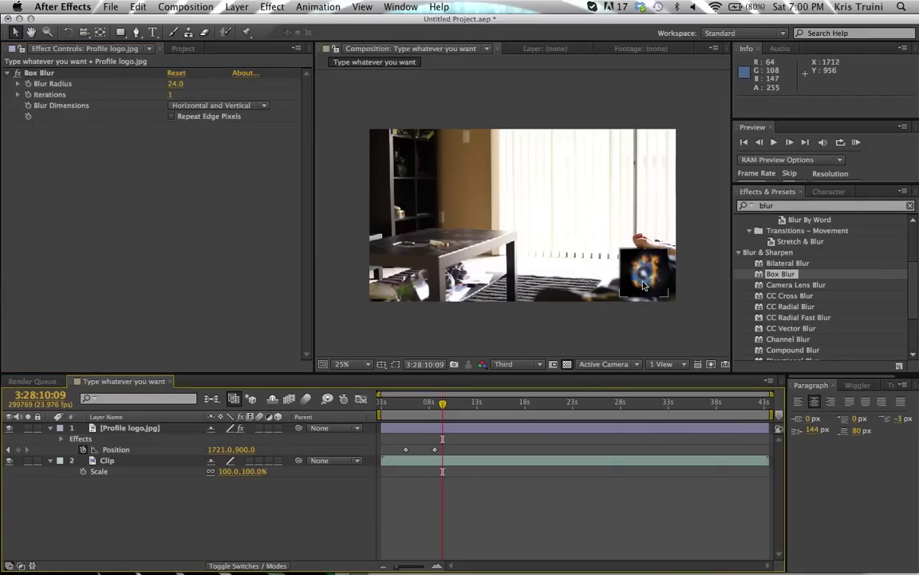
# Set the composition preview resolution to Full, and look at the other resolution options without changing it.
pyautogui.click(536, 365)
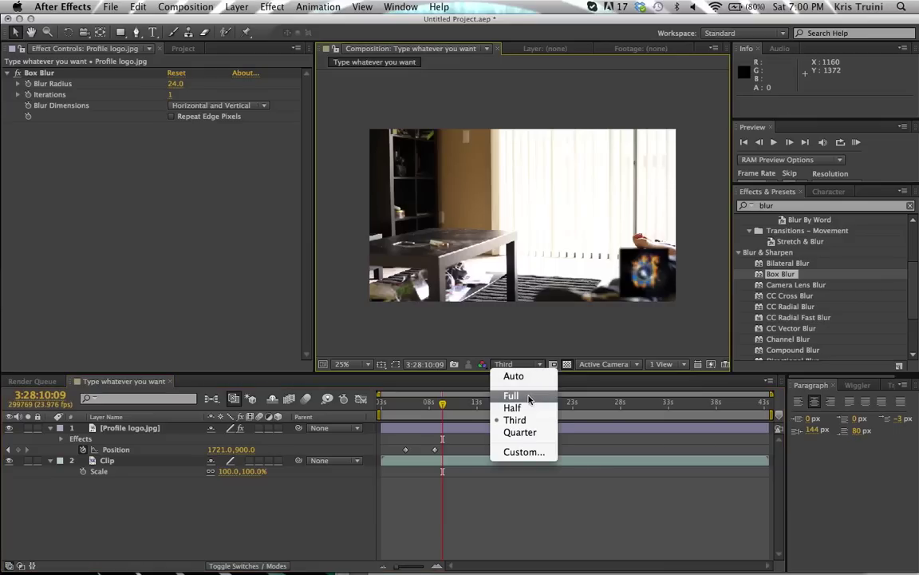
pyautogui.click(528, 397)
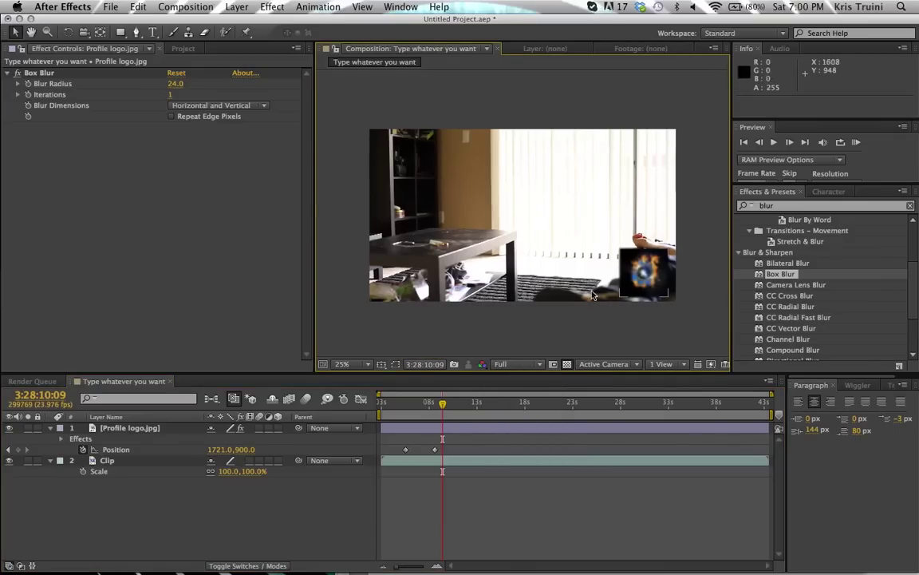
pyautogui.click(539, 365)
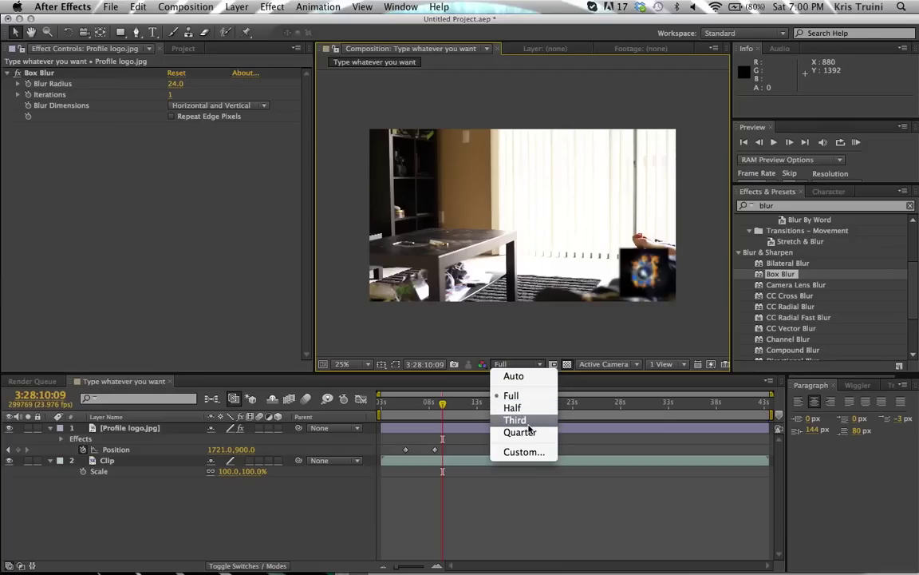
pyautogui.click(470, 341)
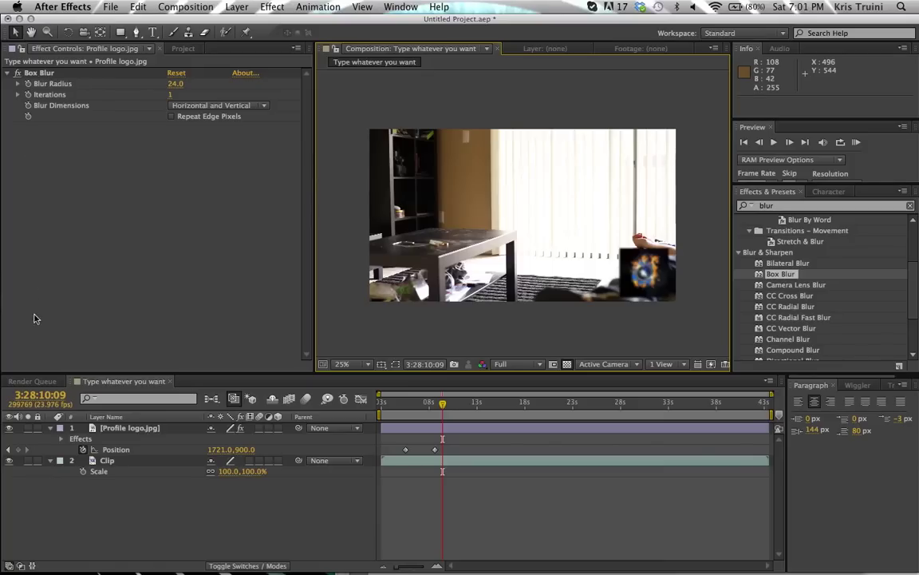
# Compare the composition with the Profile logo.jpg layer hidden and shown, and with its Box Blur effect off and on.
pyautogui.click(9, 428)
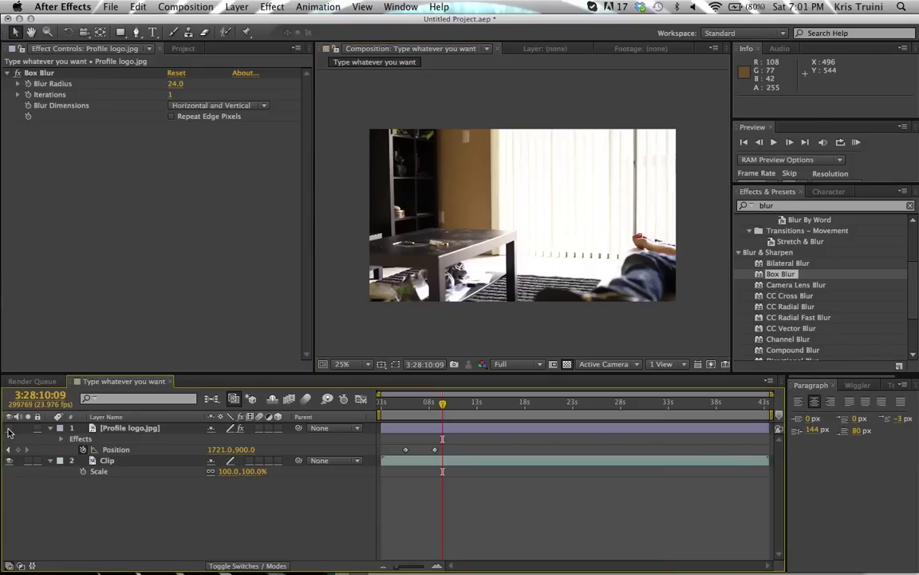
pyautogui.click(10, 428)
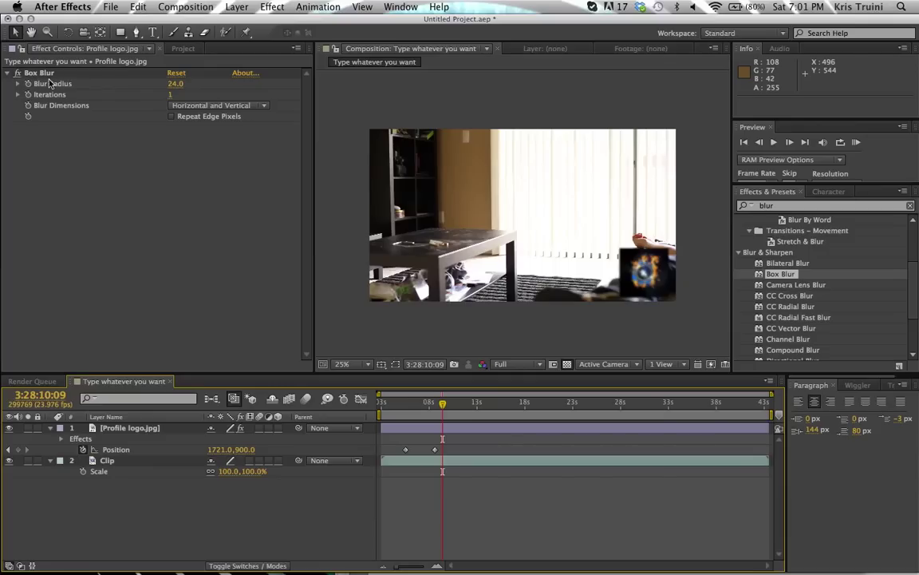
pyautogui.click(16, 76)
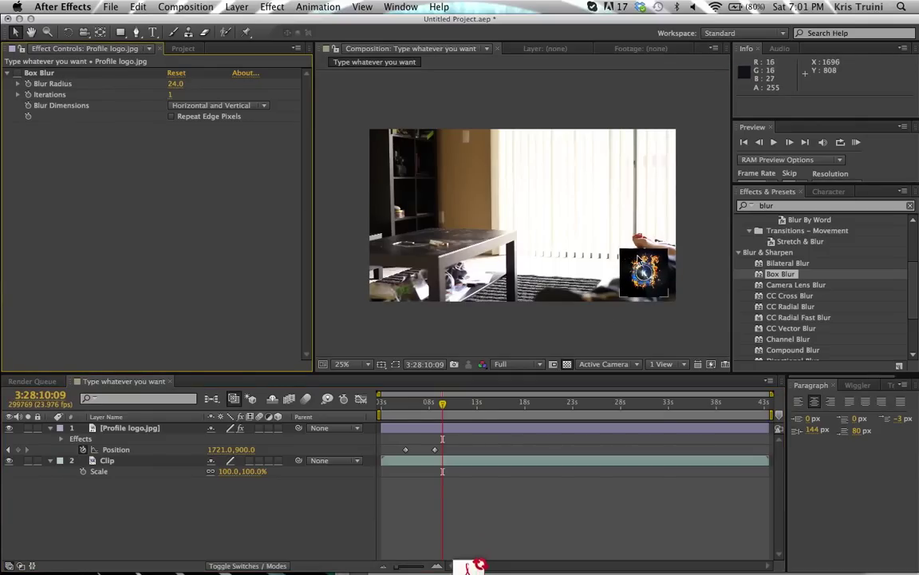
pyautogui.click(16, 75)
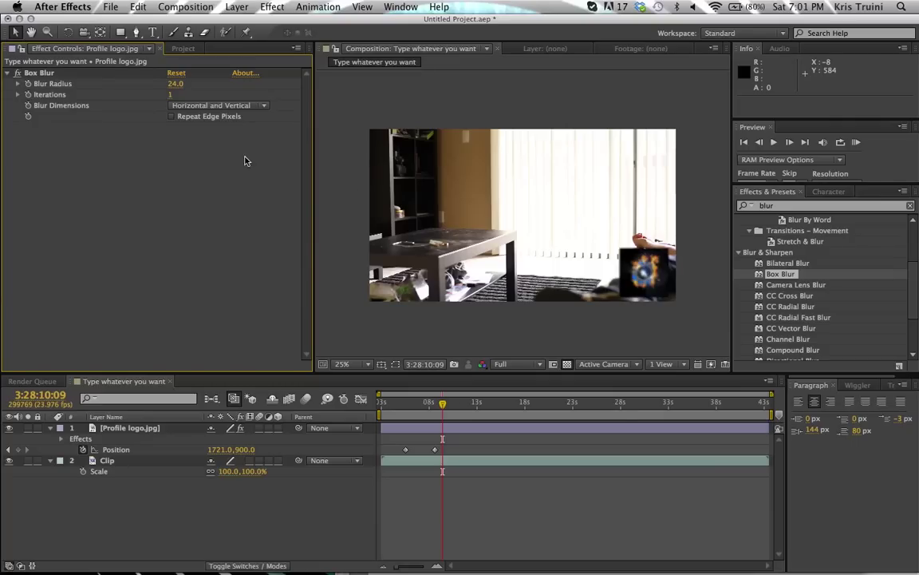
# Search the effects for "glow" and apply Glow to the Profile logo.jpg layer after Box Blur.
pyautogui.click(785, 206)
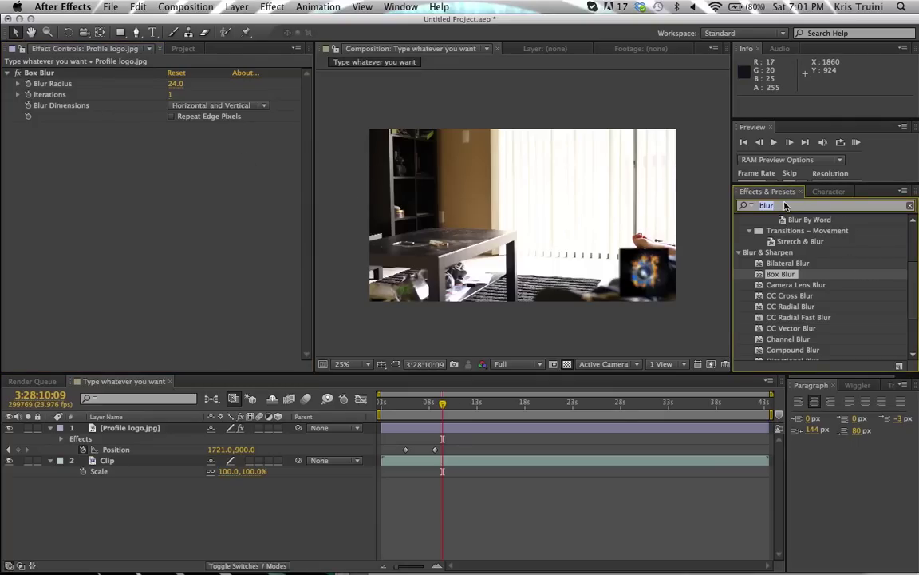
pyautogui.write('glow')
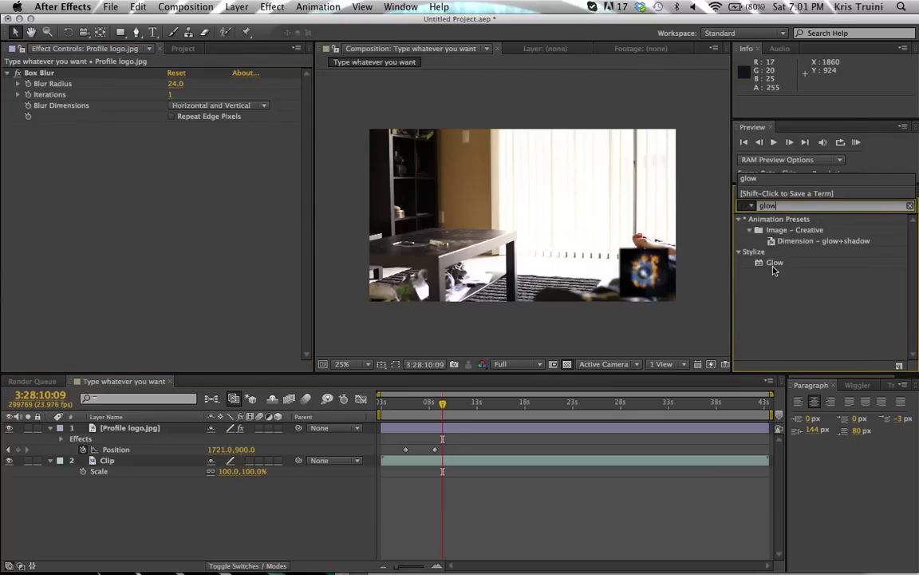
pyautogui.moveTo(774, 269); pyautogui.dragTo(74, 131)
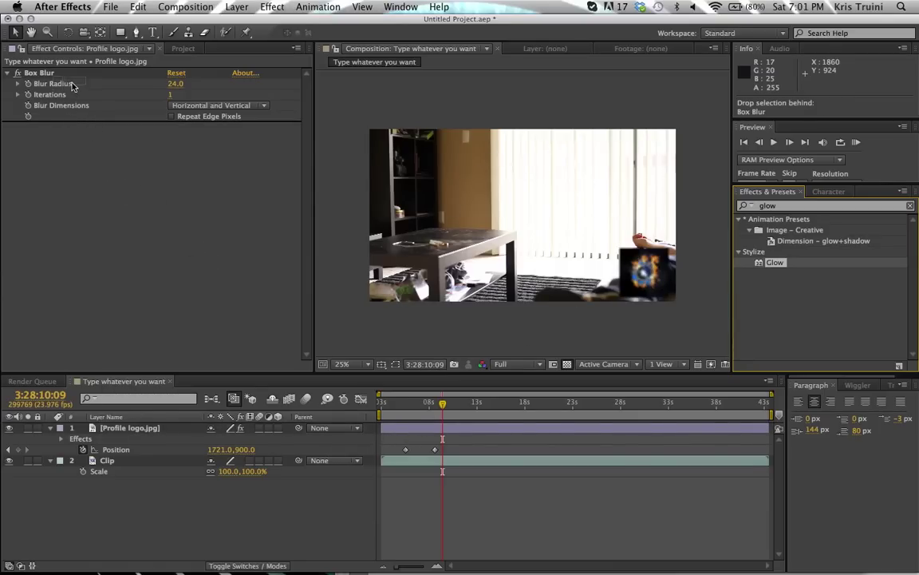
pyautogui.moveTo(72, 85)
pyautogui.mouseDown()
pyautogui.moveTo(68, 120)
pyautogui.moveTo(61, 27)
pyautogui.moveTo(70, 83)
pyautogui.mouseUp()
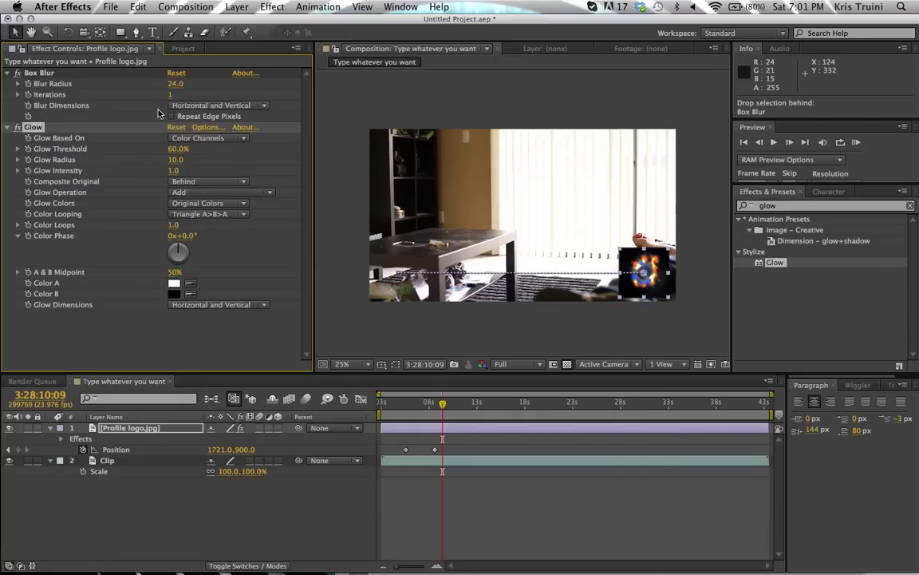
# Compare the logo with its Box Blur and Glow effects disabled and enabled, including through the layer's overall effects switch.
pyautogui.click(18, 72)
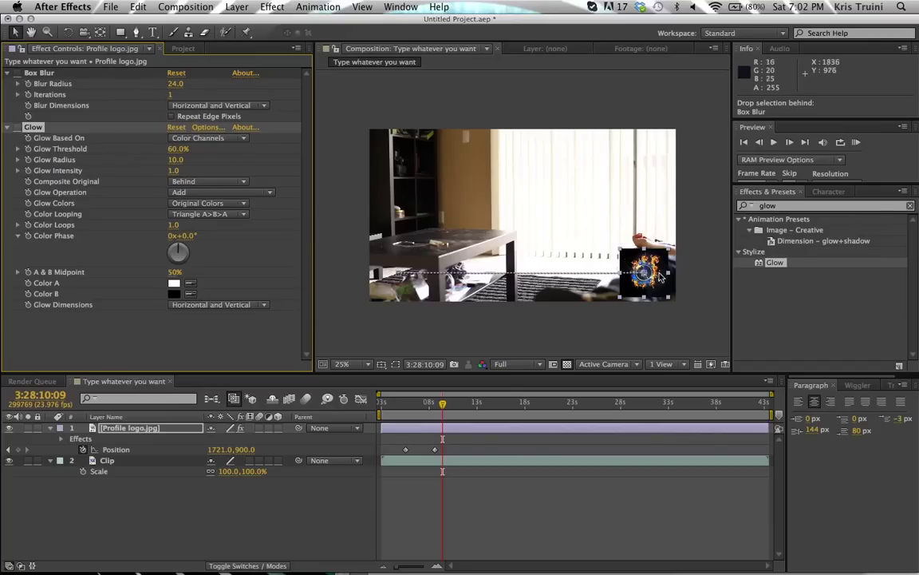
pyautogui.click(17, 73)
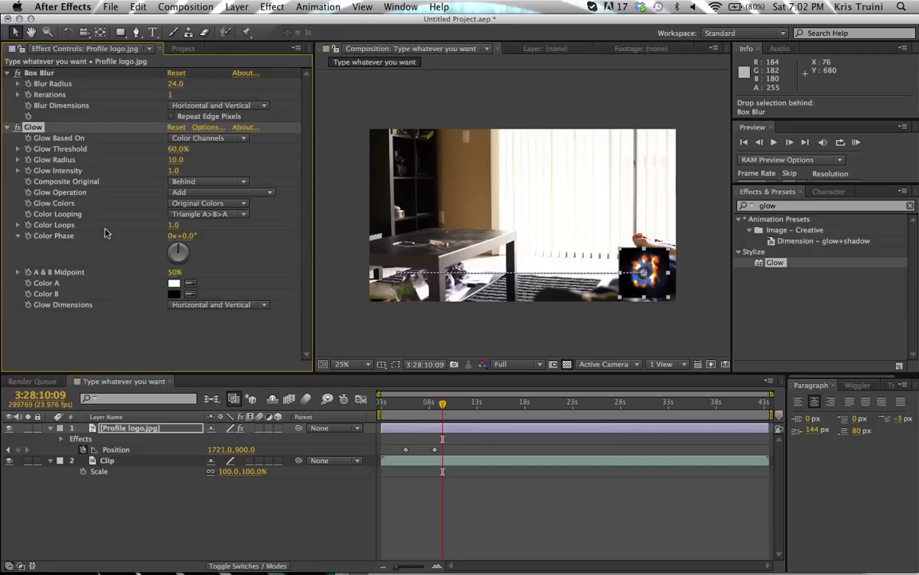
pyautogui.click(240, 429)
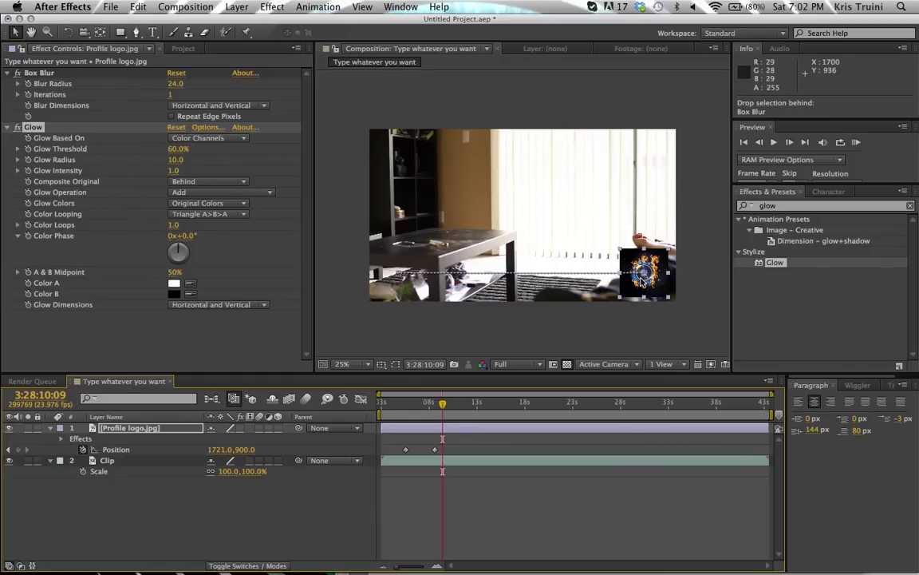
pyautogui.click(137, 355)
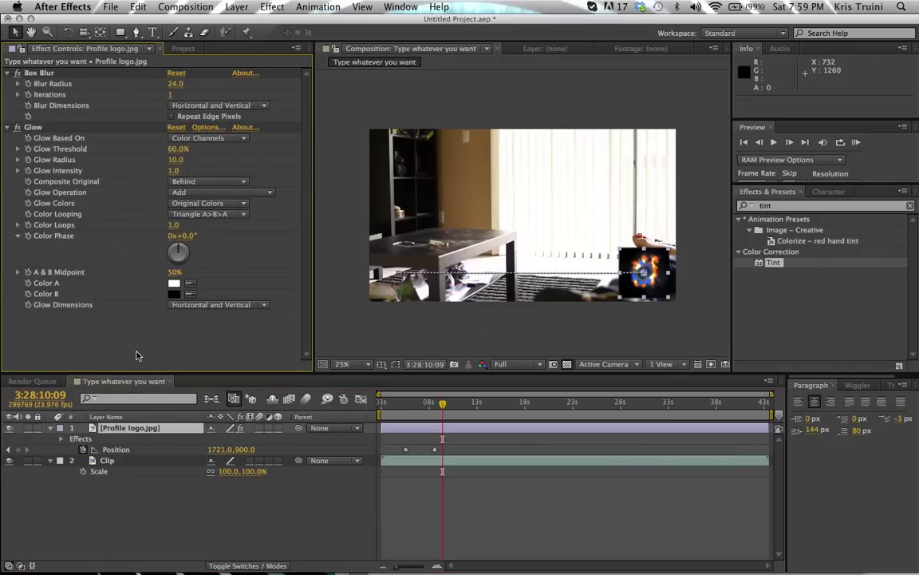
# Look through the Distort effects, clear the "tint" search, and browse the full list of effect categories.
pyautogui.click(272, 7)
pyautogui.moveTo(283, 126)
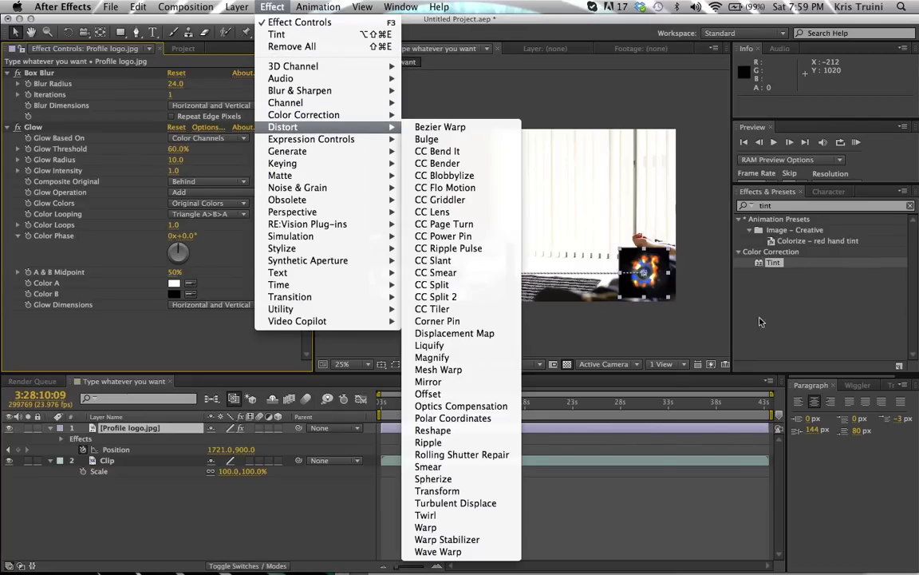
pyautogui.click(780, 214)
pyautogui.click(792, 207)
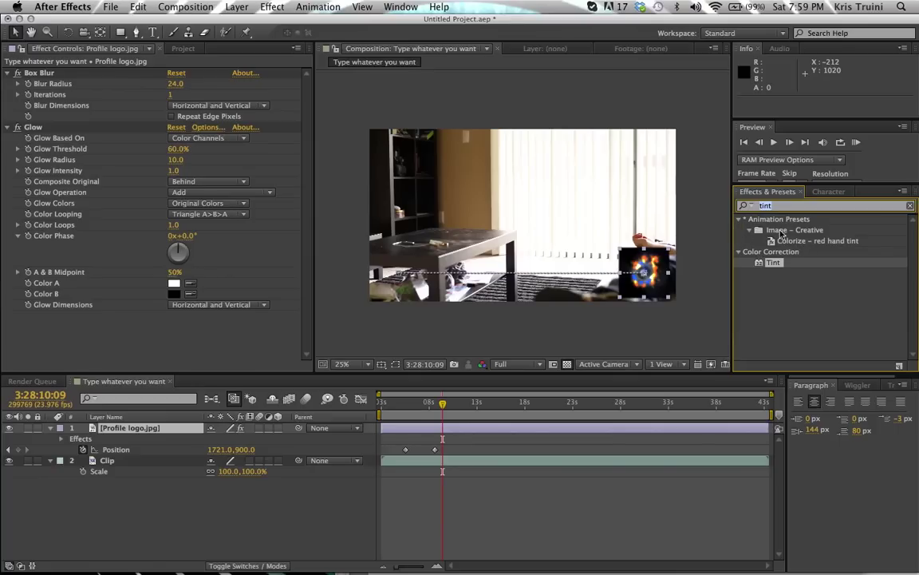
pyautogui.click(911, 207)
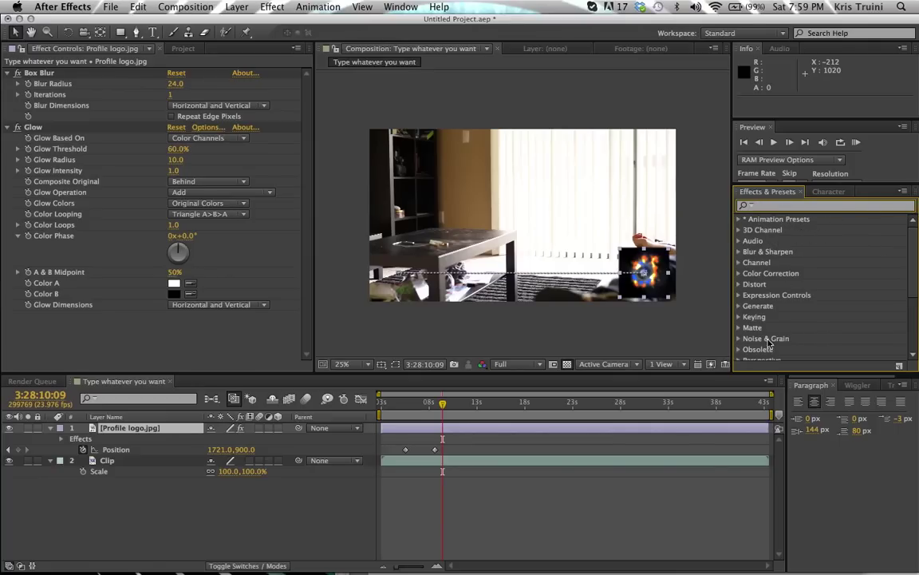
pyautogui.scroll(-5, 758, 321)
pyautogui.scroll(5, 755, 322)
# Search the effects for "tint" and apply Tint to the Clip layer.
pyautogui.click(468, 462)
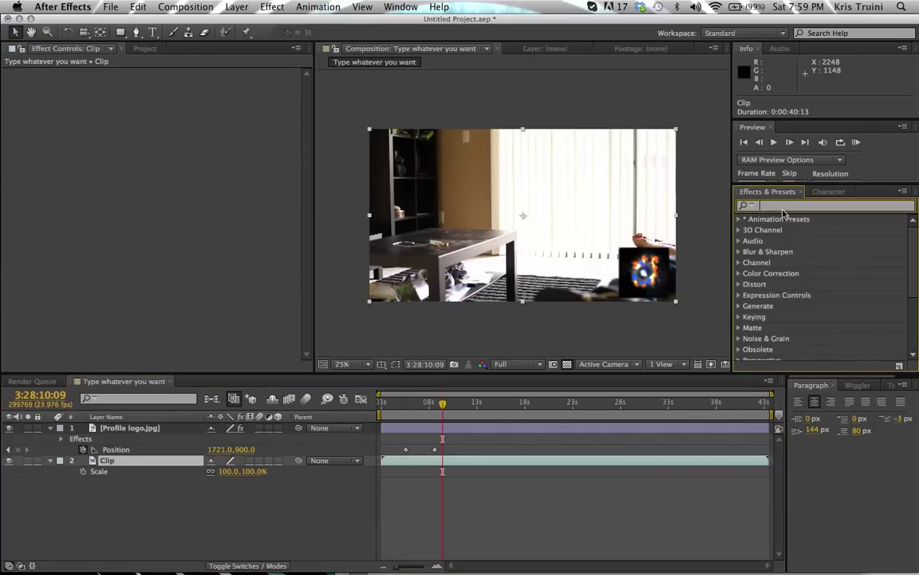
pyautogui.write('tint')
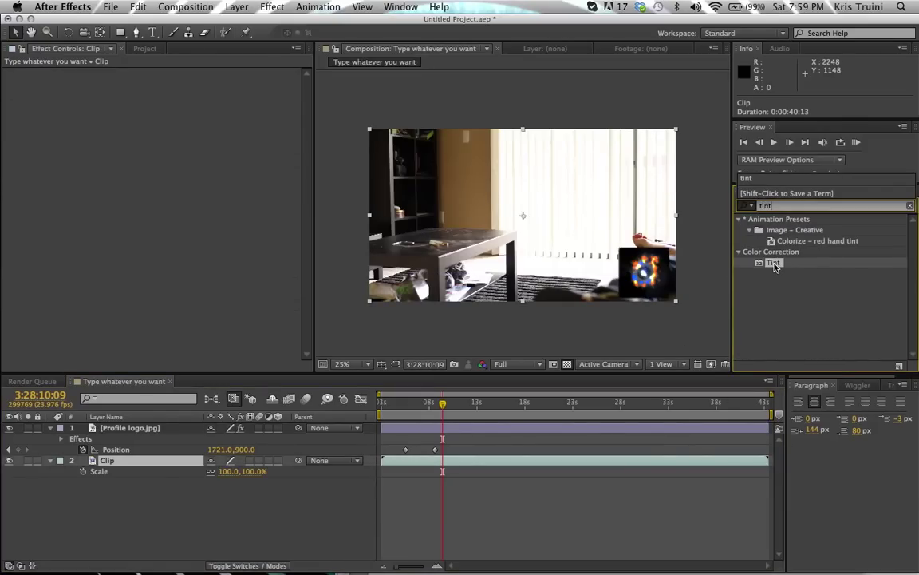
pyautogui.click(773, 263)
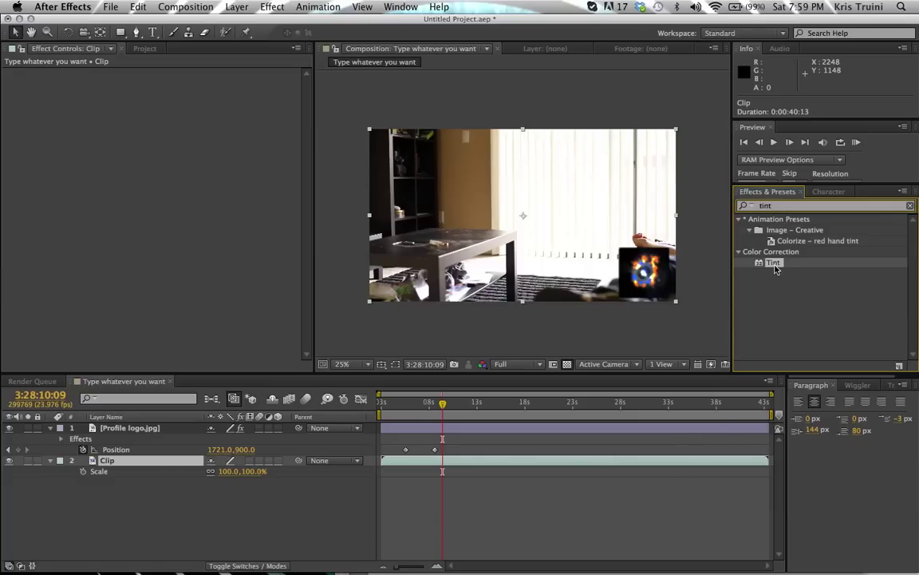
pyautogui.doubleClick(774, 263)
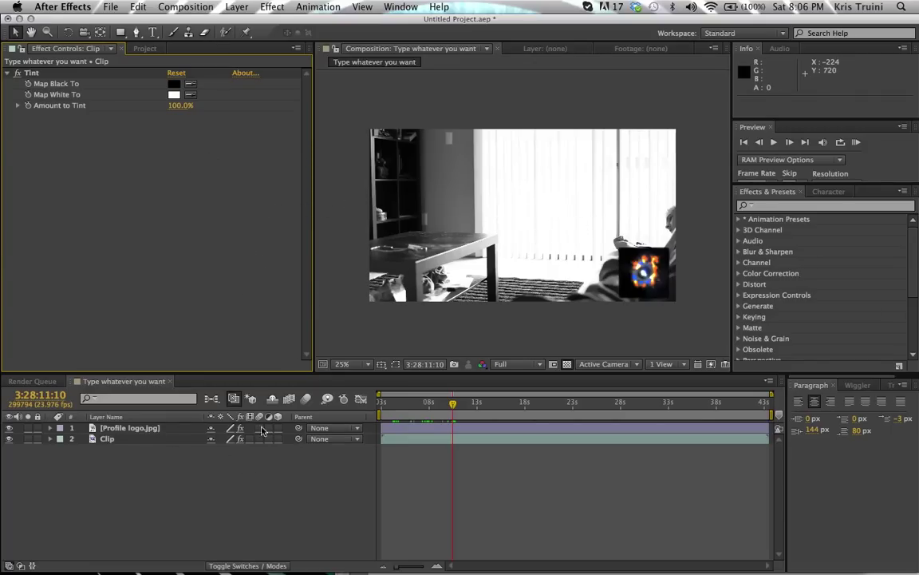
# Add a text layer reading "TEXT" to the composition over the upper part of the video.
pyautogui.click(152, 36)
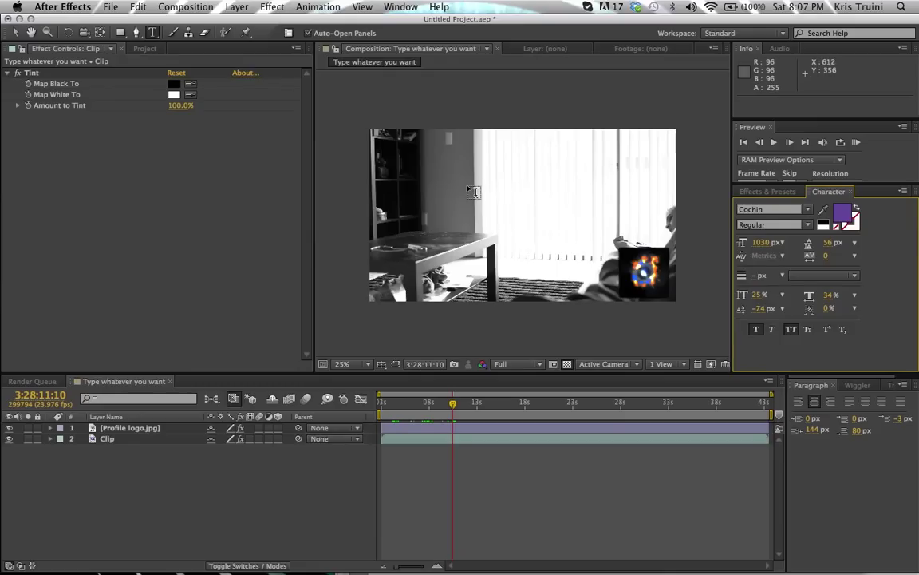
pyautogui.click(436, 234)
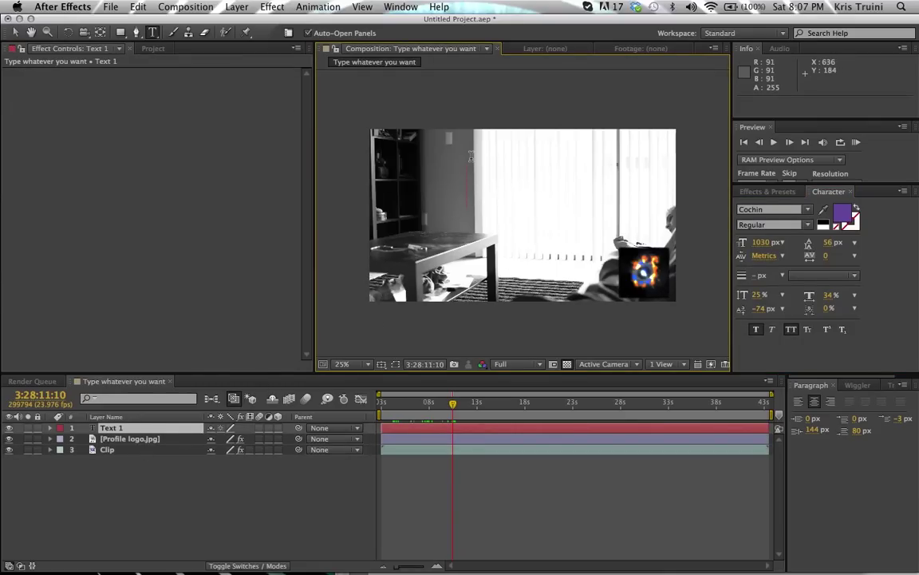
pyautogui.write('TET')
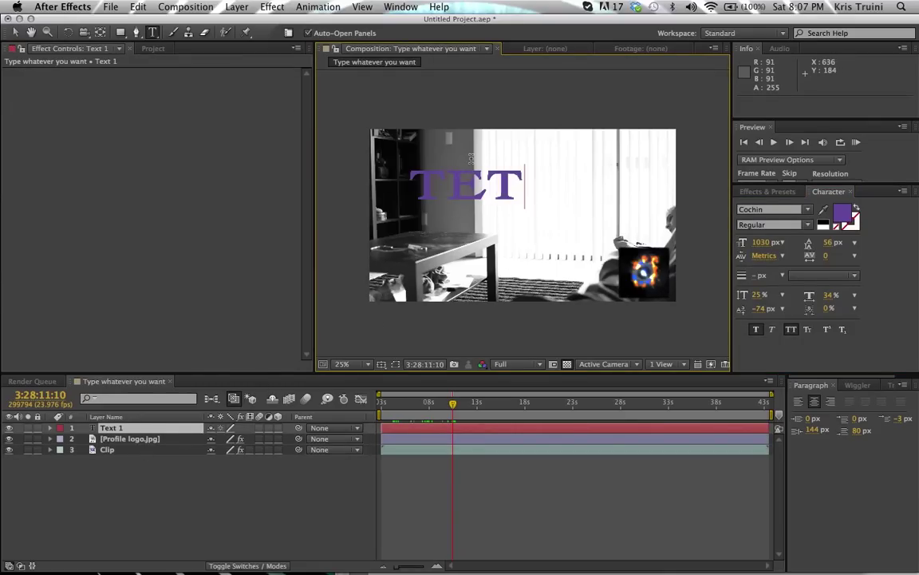
pyautogui.press('BackSpace')
pyautogui.write('XT')
# Change the fill color of the whole word "TEXT" to black.
pyautogui.press('super+a')
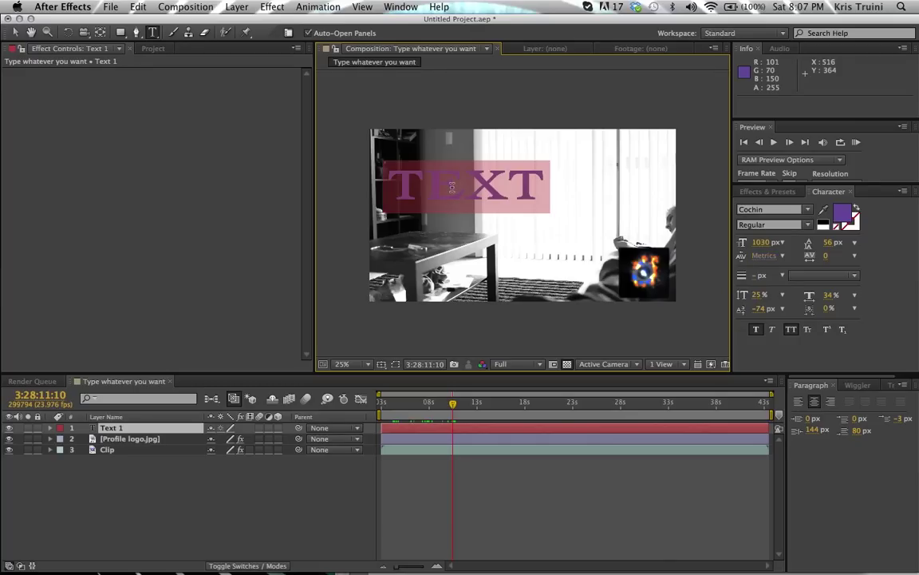
pyautogui.click(837, 222)
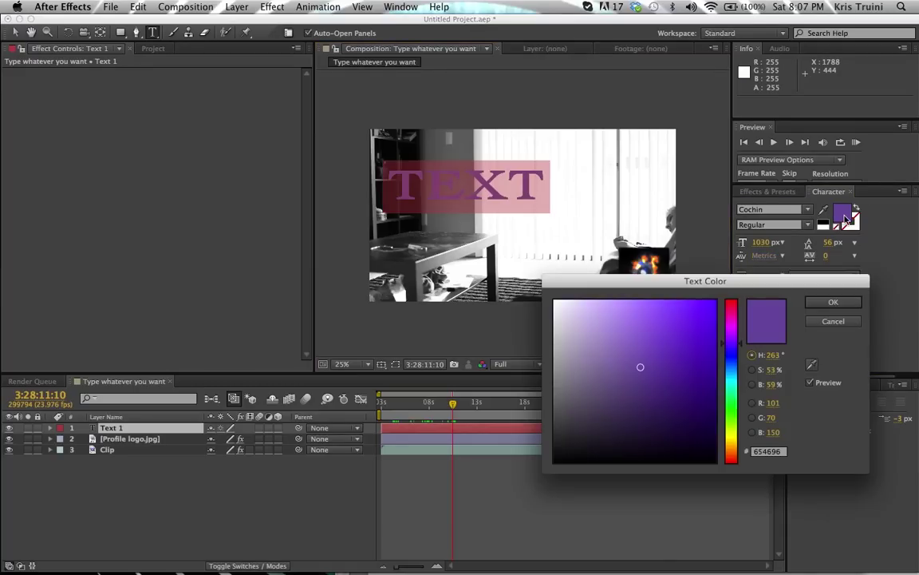
pyautogui.click(639, 324)
pyautogui.moveTo(638, 324); pyautogui.dragTo(519, 517)
pyautogui.click(834, 303)
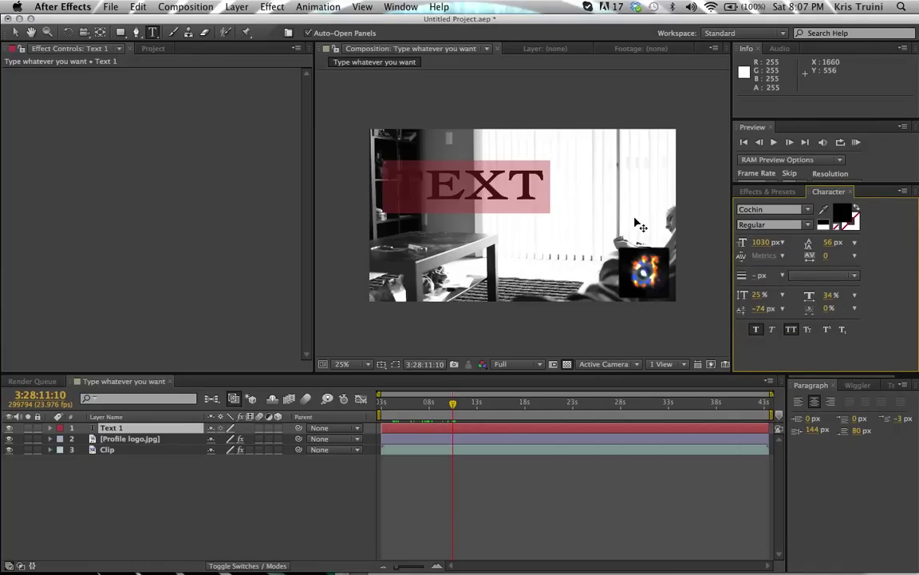
# Move the text layer to about 1080, 440 and look at its Position and Rotation properties in the timeline.
pyautogui.click(15, 32)
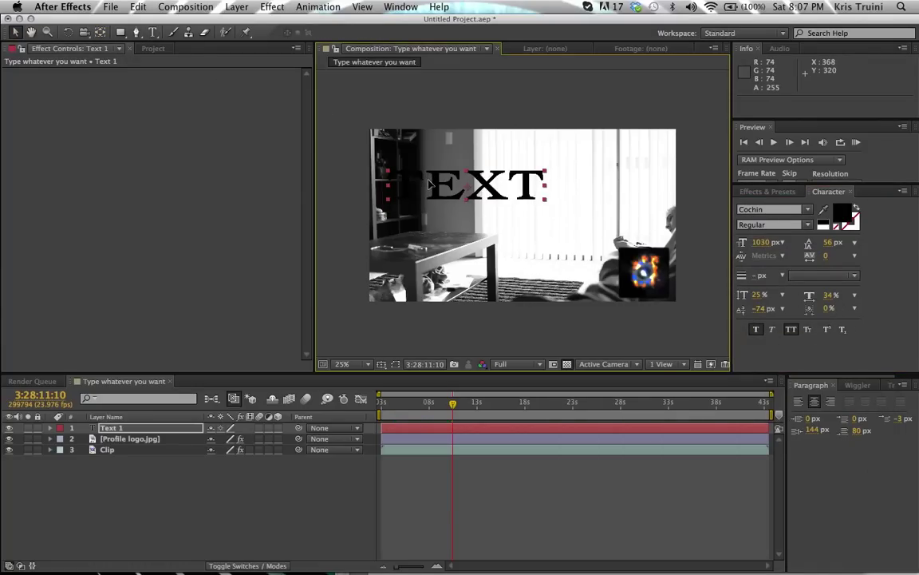
pyautogui.moveTo(429, 184); pyautogui.dragTo(504, 197)
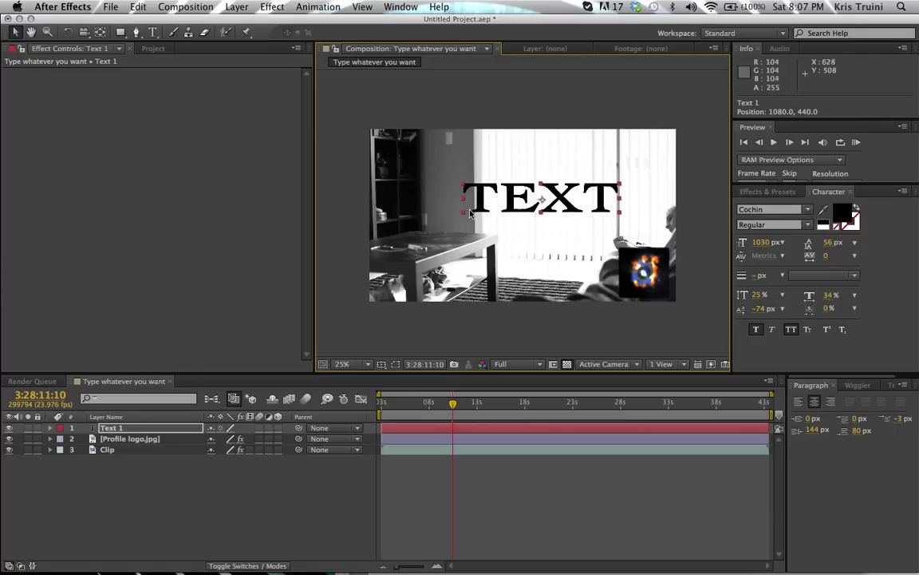
pyautogui.hotkey('alt', 'shift', 'p')
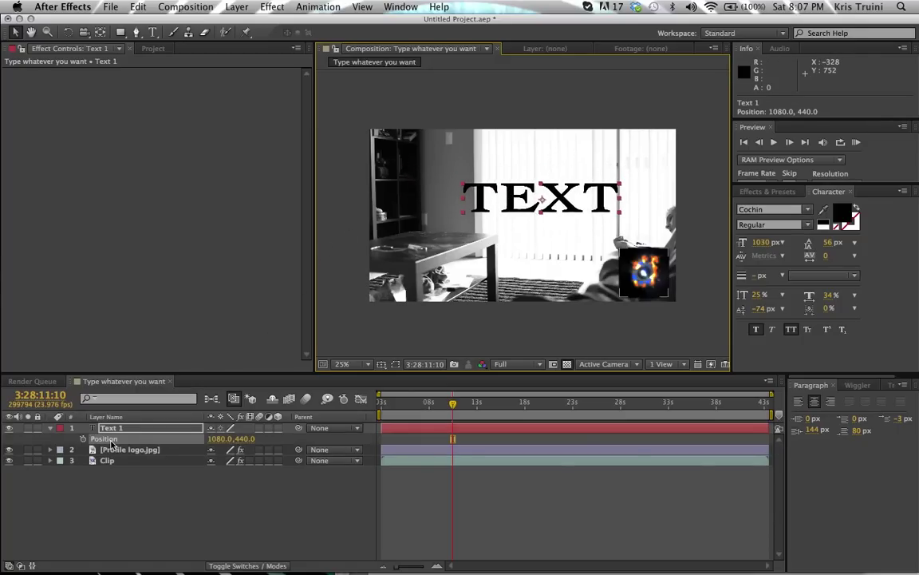
pyautogui.press('r')
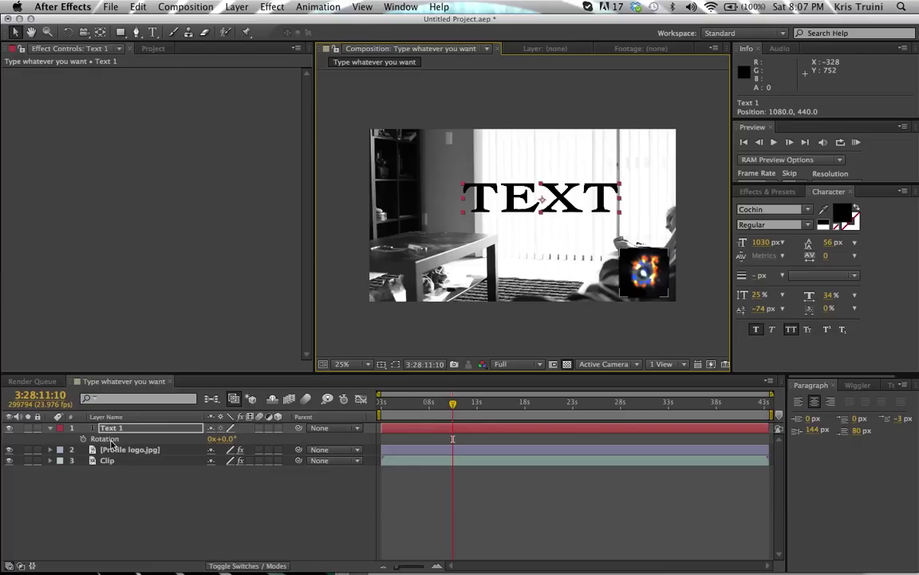
pyautogui.press('r')
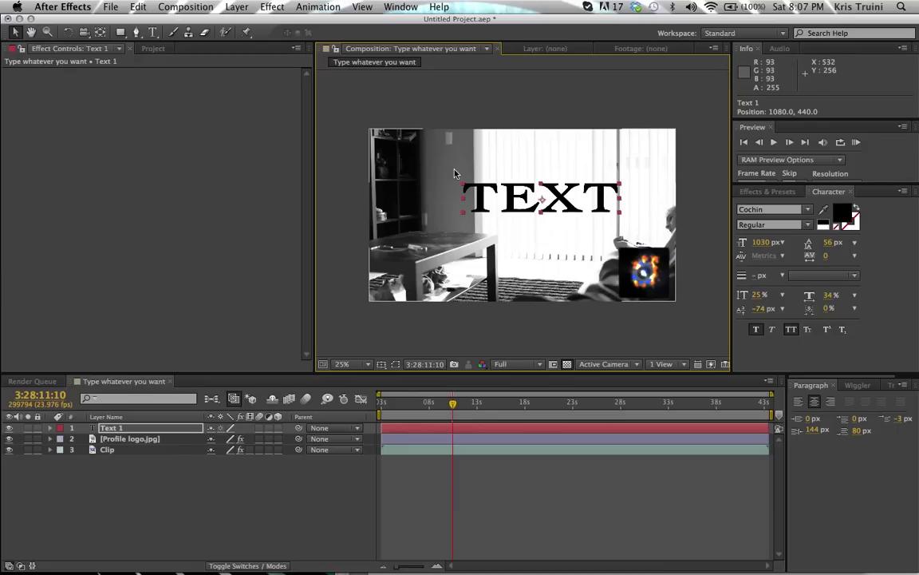
# Create a black solid layer at composition size, 1920 x 1080 px, above the text layer.
pyautogui.rightClick(234, 497)
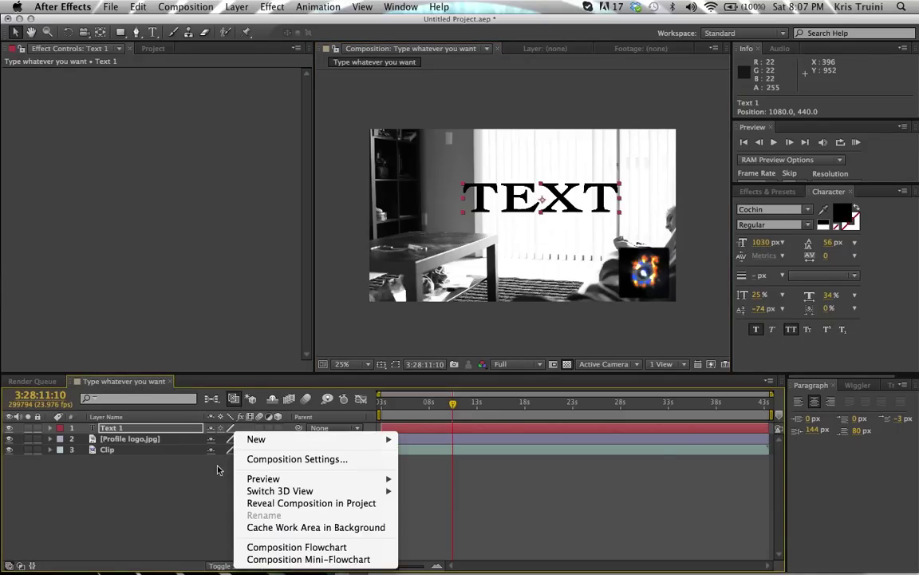
pyautogui.moveTo(266, 445)
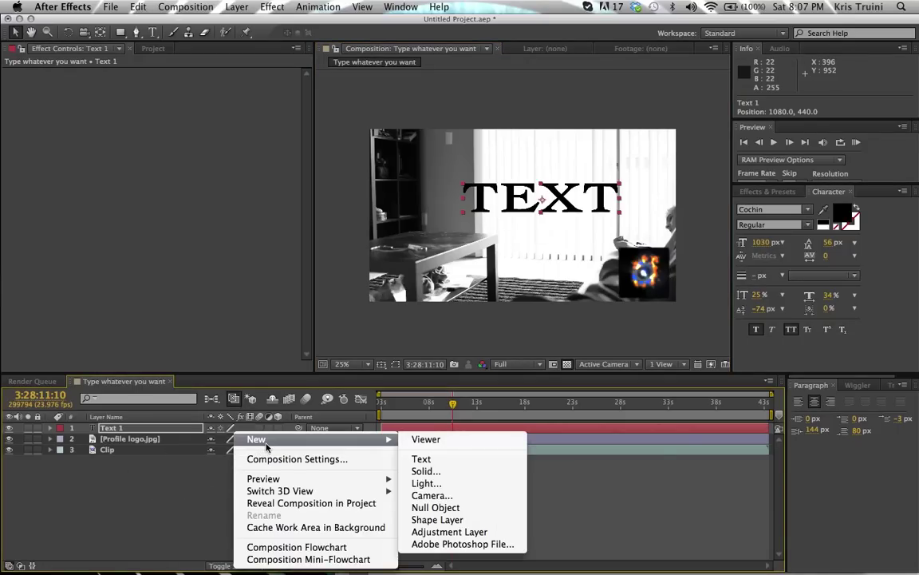
pyautogui.click(437, 476)
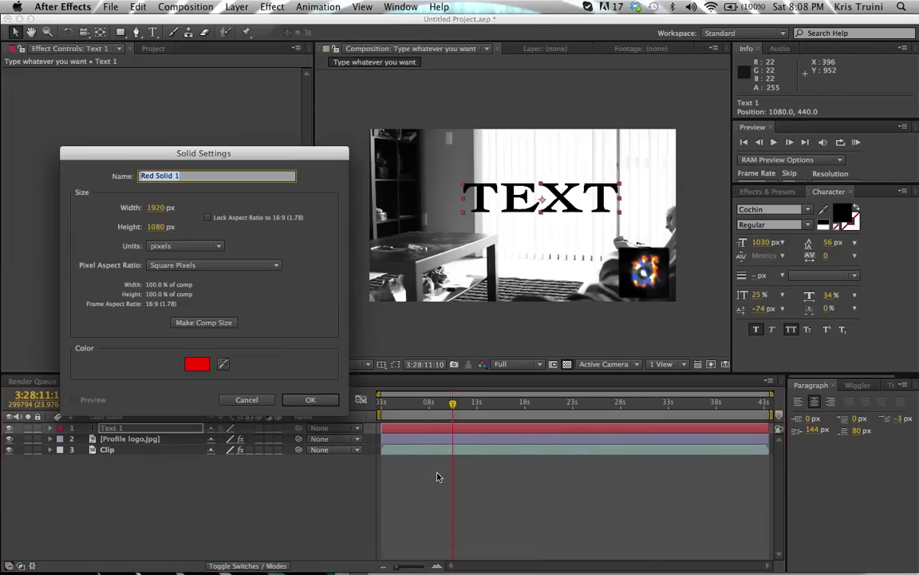
pyautogui.click(189, 364)
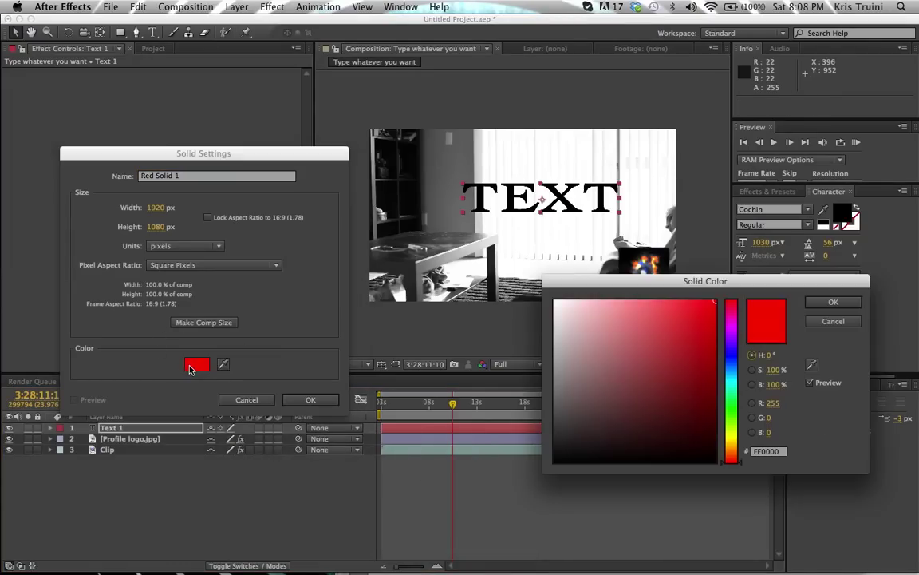
pyautogui.click(615, 369)
pyautogui.moveTo(615, 369); pyautogui.dragTo(481, 567)
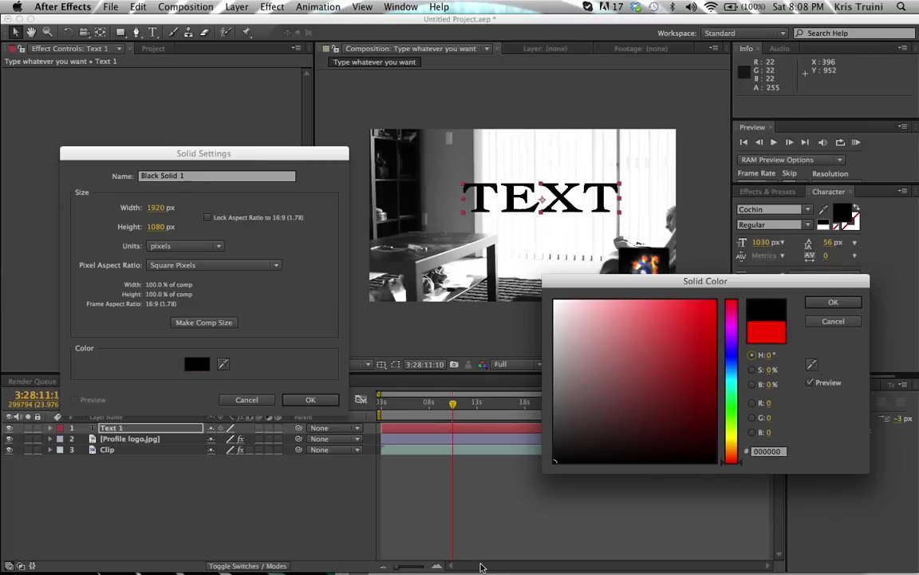
pyautogui.press('Return')
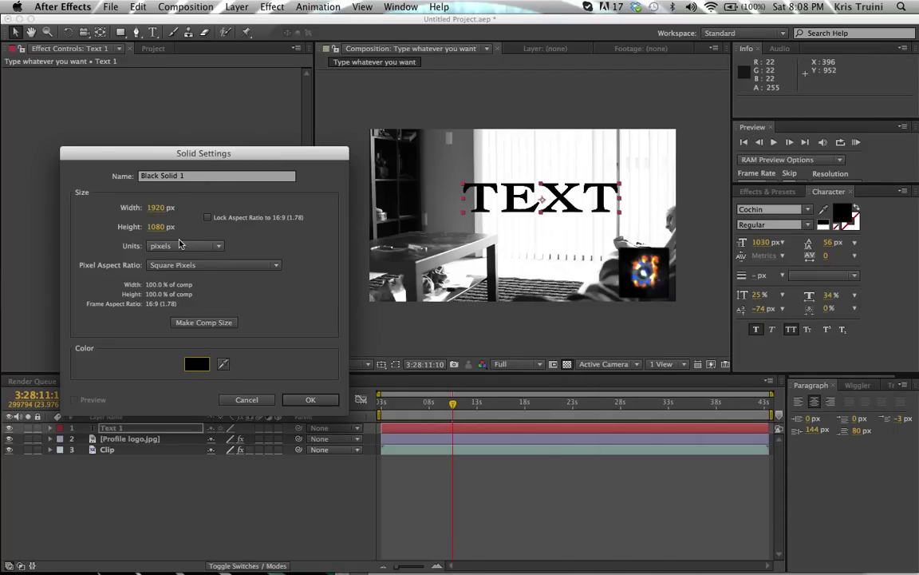
pyautogui.click(199, 323)
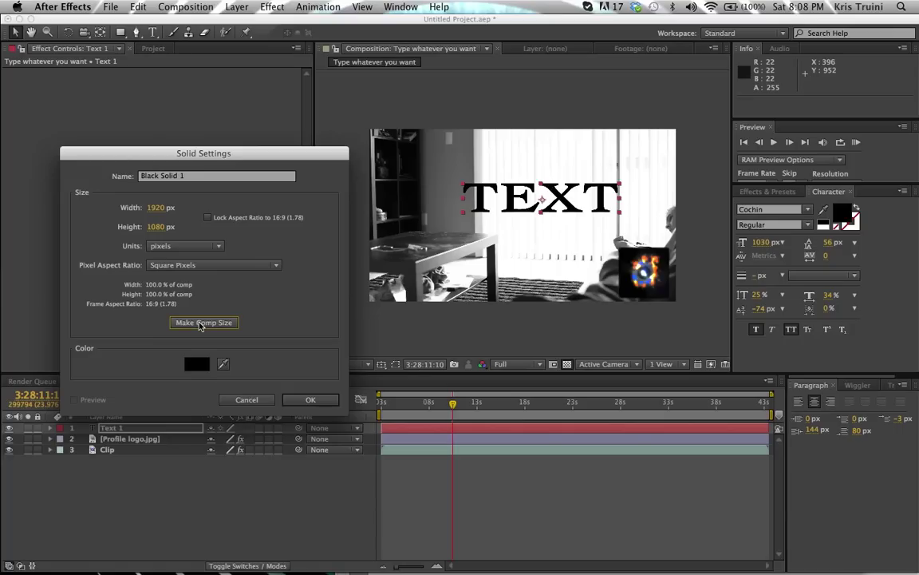
pyautogui.click(310, 401)
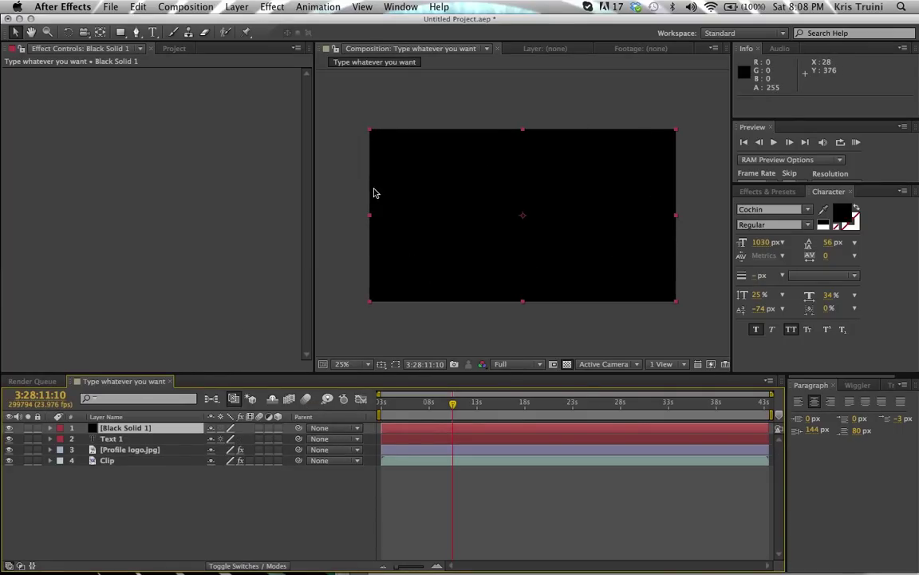
# Activate the Ellipse tool for masking the black solid.
pyautogui.click(122, 37)
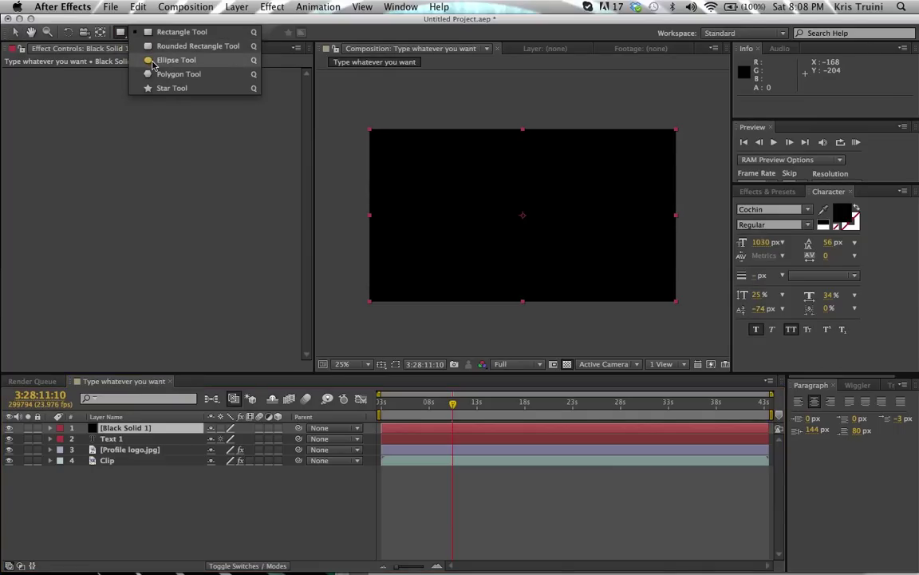
pyautogui.click(148, 61)
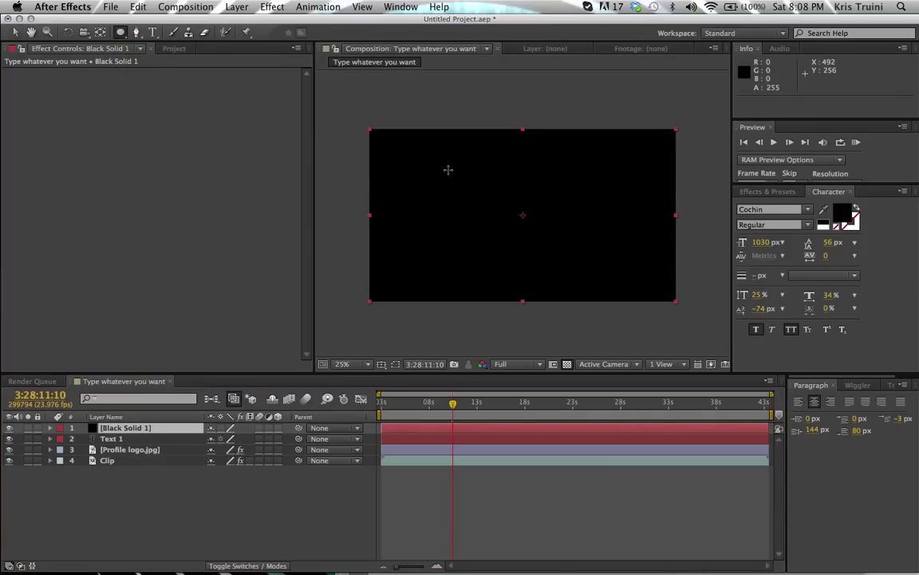
pyautogui.moveTo(447, 170)
pyautogui.mouseDown()
pyautogui.moveTo(520, 231)
pyautogui.moveTo(596, 171)
pyautogui.moveTo(505, 240)
pyautogui.moveTo(553, 234)
pyautogui.moveTo(601, 214)
pyautogui.moveTo(538, 226)
pyautogui.mouseUp()
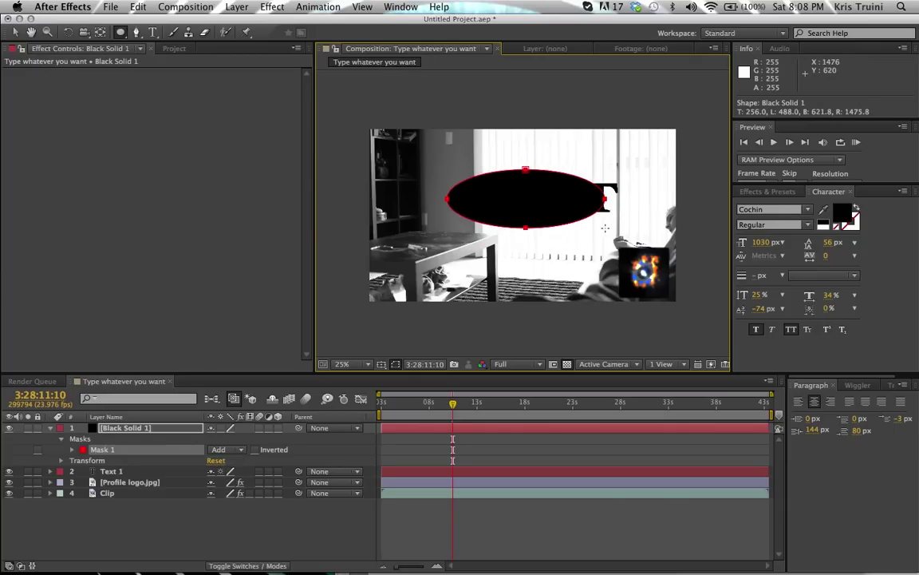
pyautogui.press('super+z')
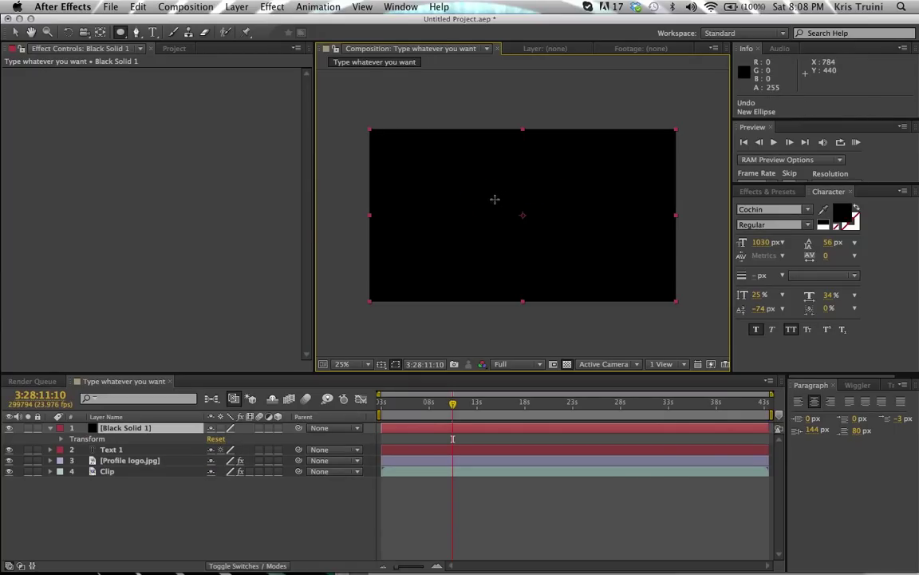
pyautogui.moveTo(494, 199); pyautogui.dragTo(555, 239)
pyautogui.press('super+z')
# Add an elliptical mask filling the whole black solid and set its mode to Subtract.
pyautogui.doubleClick(121, 33)
pyautogui.press('v')
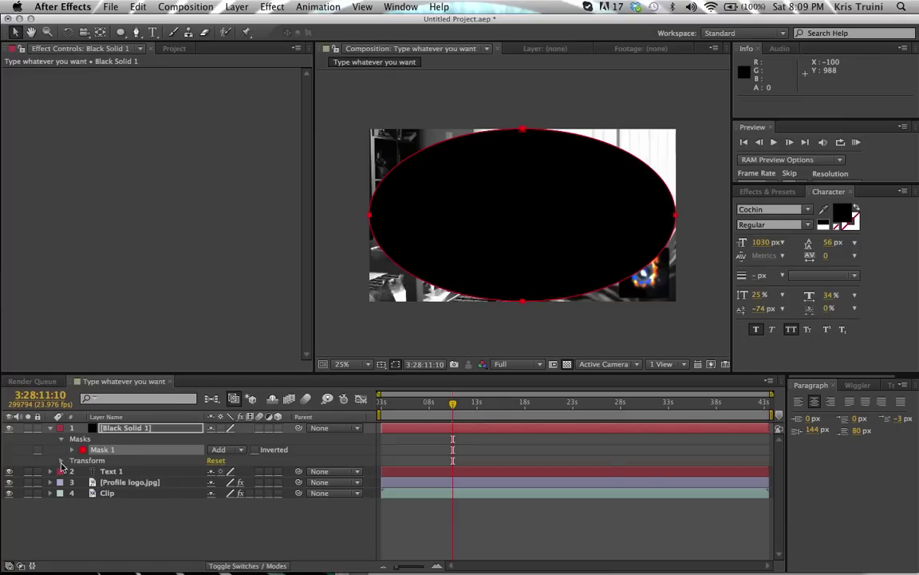
pyautogui.click(240, 453)
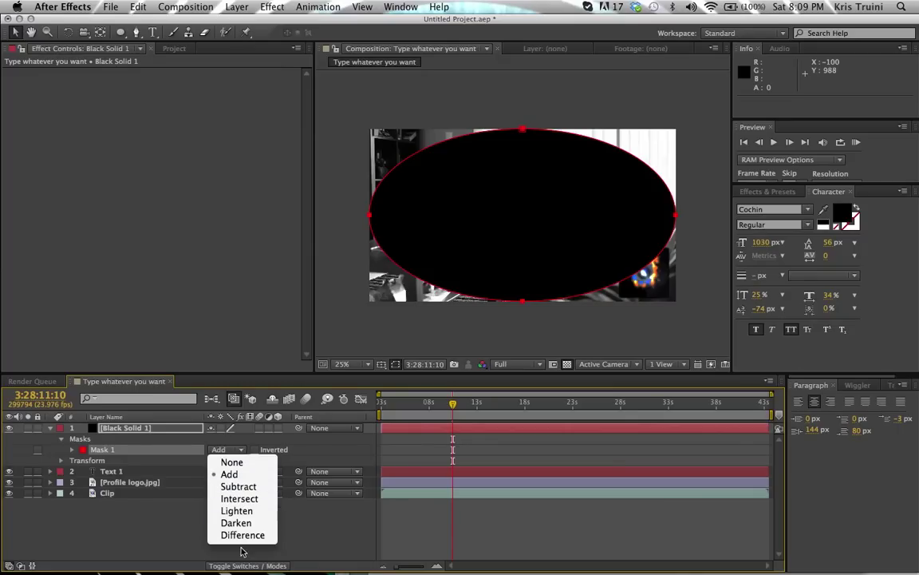
pyautogui.click(245, 492)
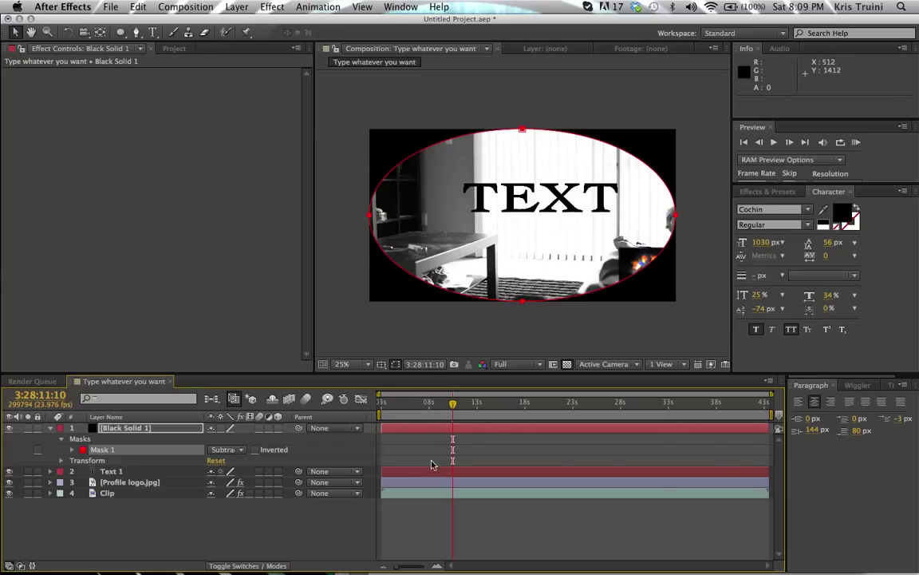
pyautogui.click(502, 104)
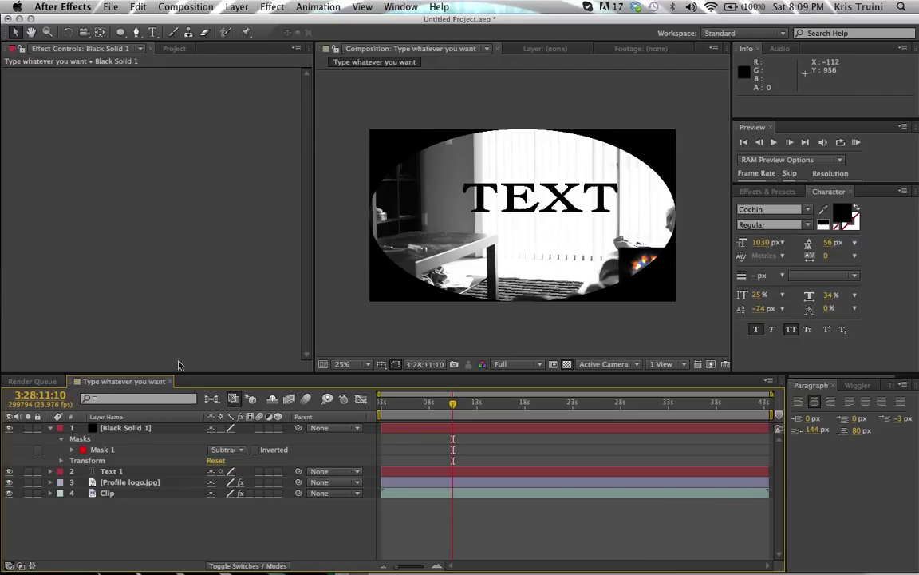
# Soften the elliptical mask on the black solid with a Mask Feather of 448 pixels.
pyautogui.click(128, 428)
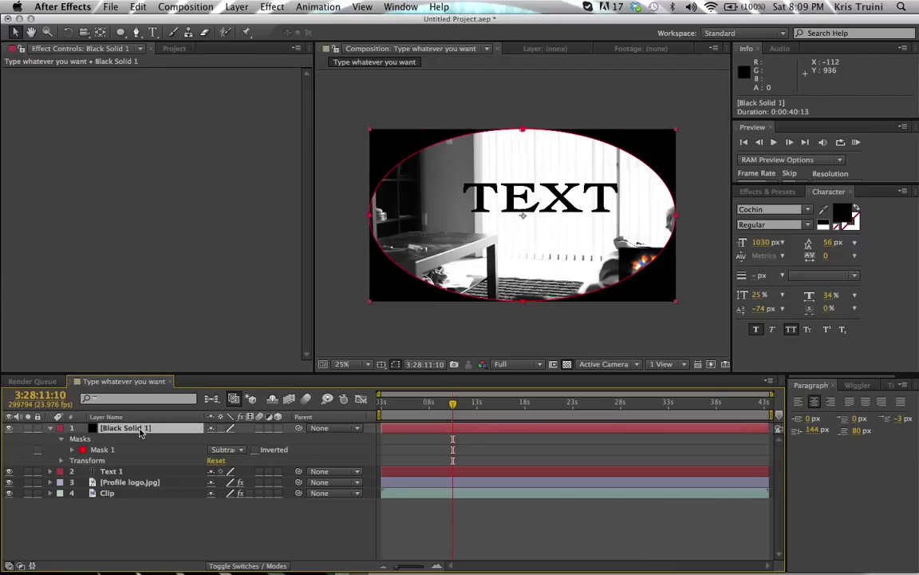
pyautogui.press('f')
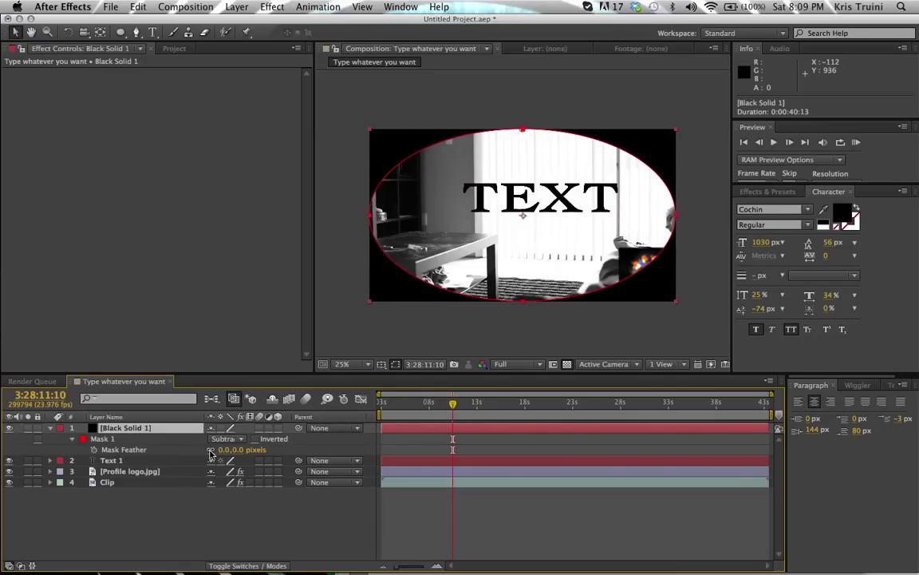
pyautogui.moveTo(225, 449); pyautogui.dragTo(350, 433)
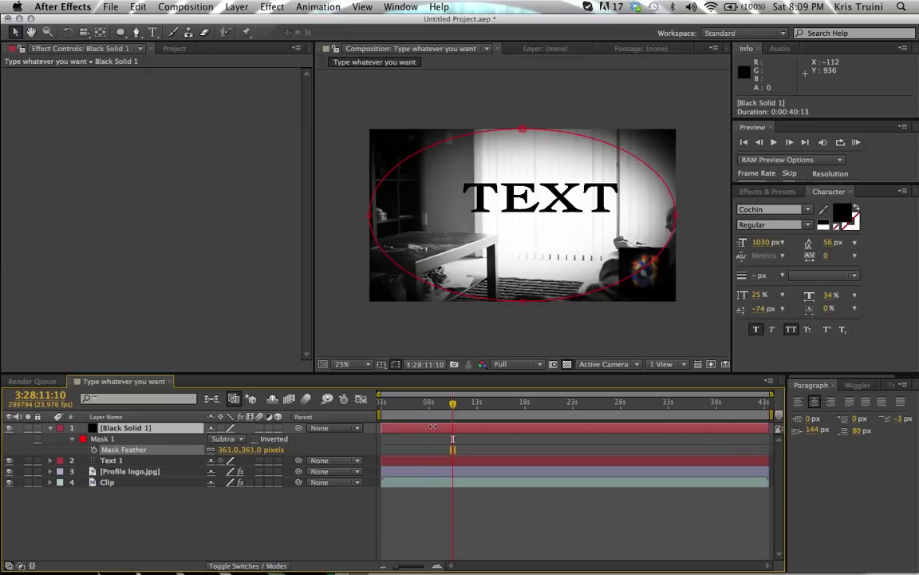
pyautogui.moveTo(432, 426); pyautogui.dragTo(551, 419)
pyautogui.moveTo(491, 428); pyautogui.dragTo(483, 432)
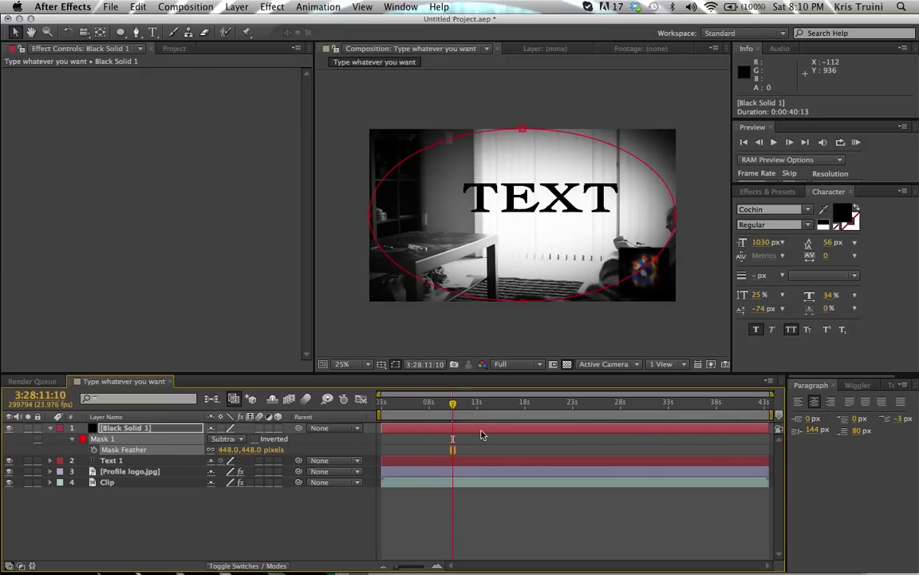
pyautogui.click(95, 450)
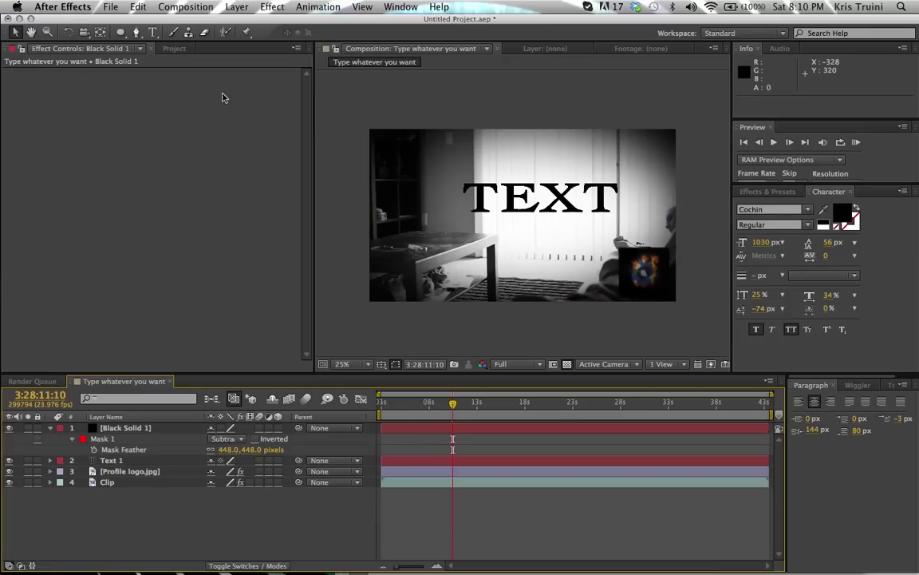
# Draw a closed seven-point freeform mask on the black solid over the first letters of "TEXT" with the Pen tool.
pyautogui.click(134, 429)
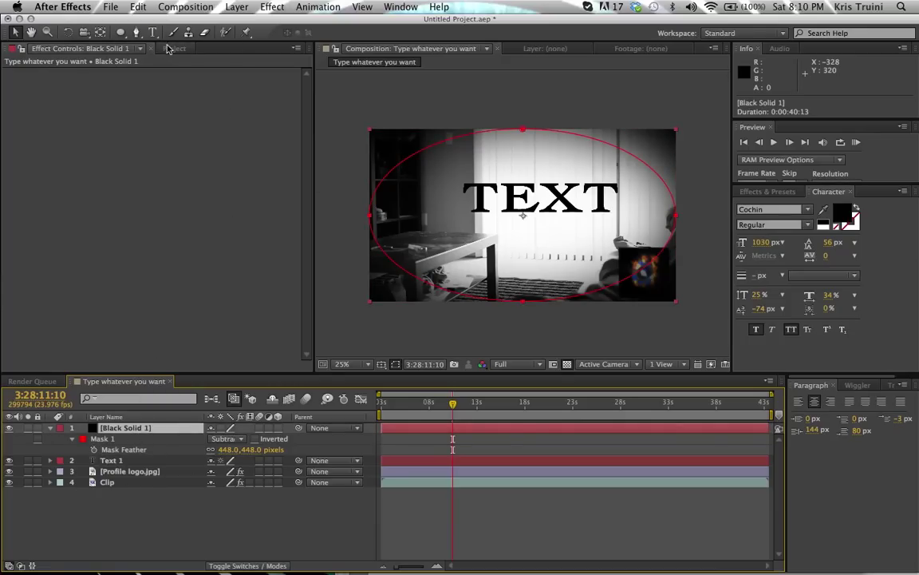
pyautogui.click(136, 32)
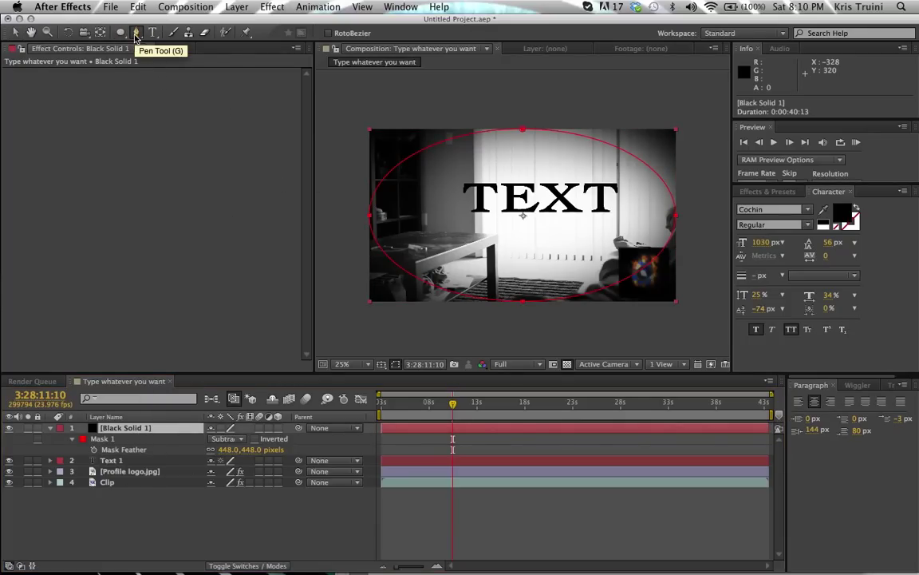
pyautogui.click(464, 198)
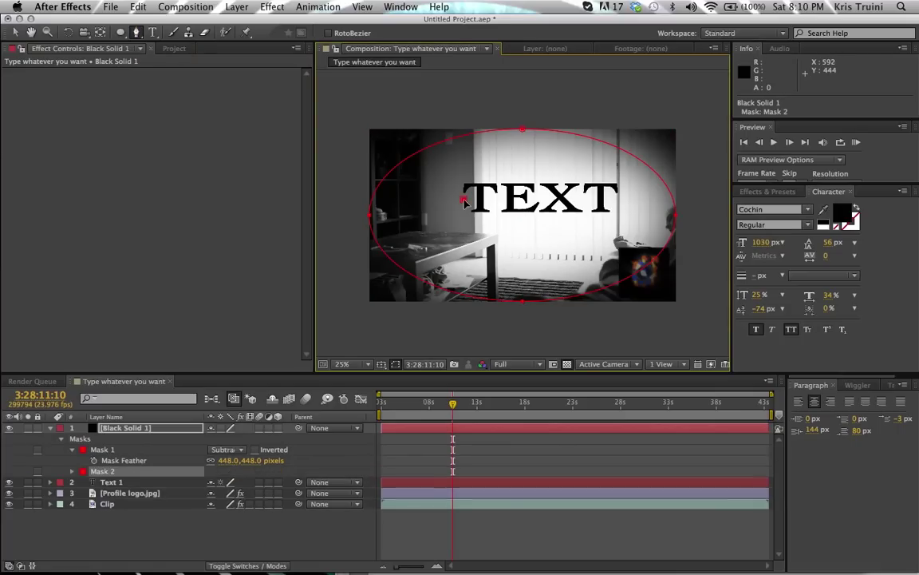
pyautogui.click(430, 220)
pyautogui.click(510, 141)
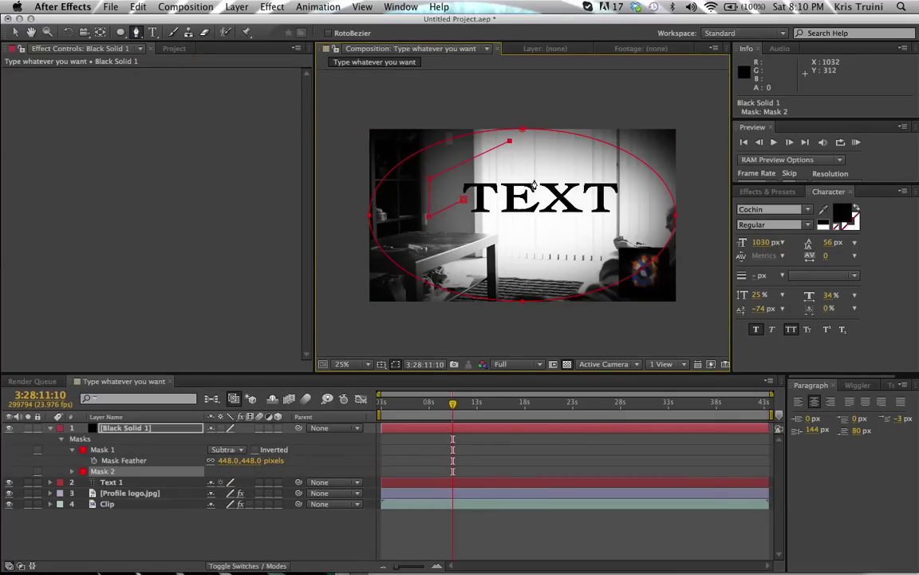
pyautogui.click(534, 178)
pyautogui.click(525, 236)
pyautogui.click(503, 220)
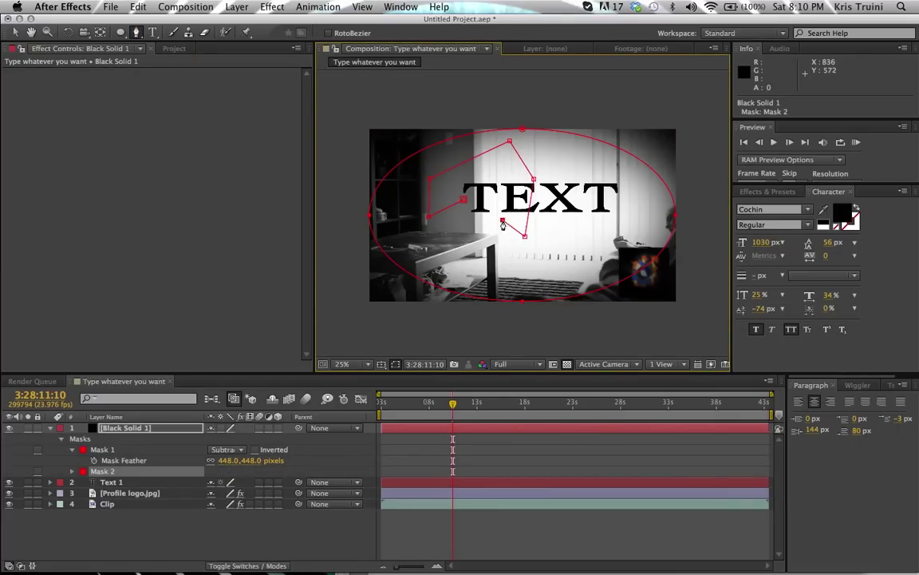
pyautogui.click(464, 198)
# Delete the freeform Mask 2 from the black solid.
pyautogui.click(116, 477)
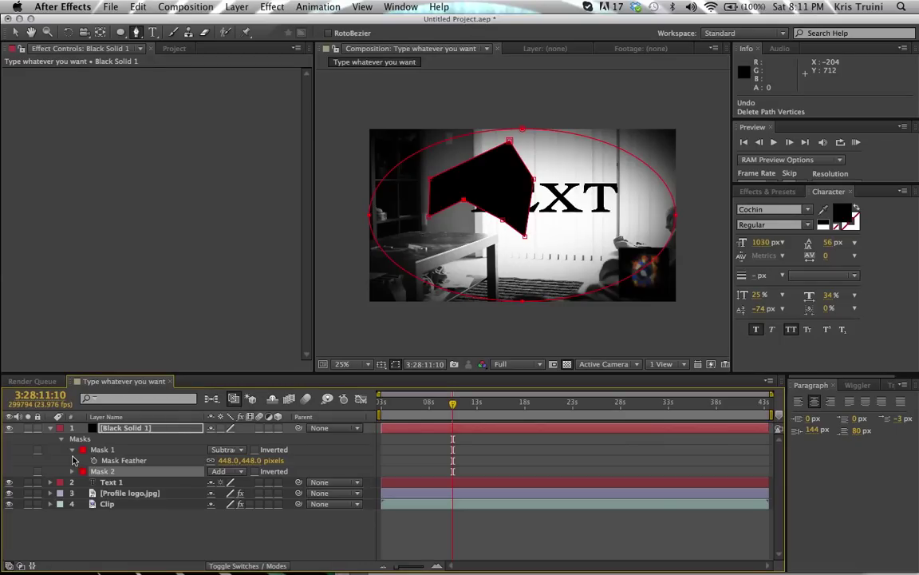
pyautogui.click(112, 472)
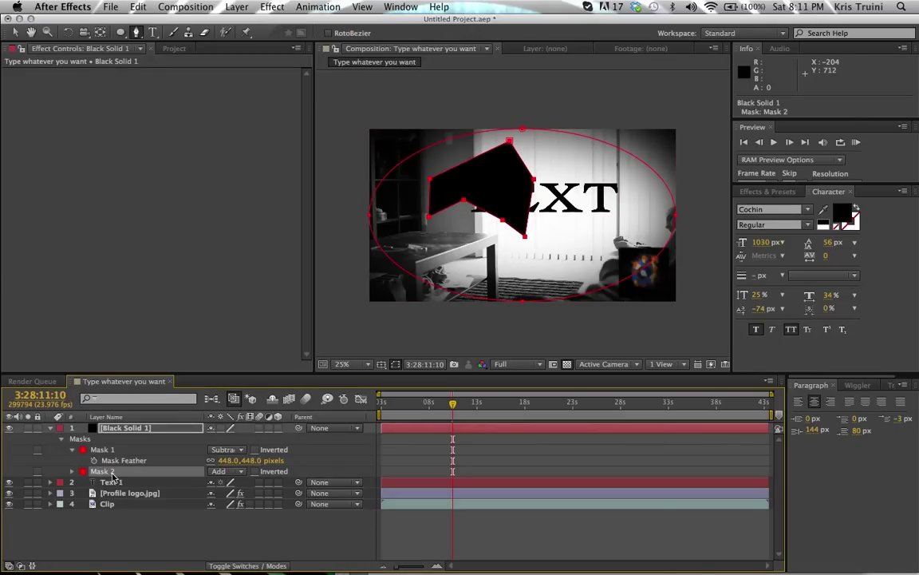
pyautogui.press('Delete')
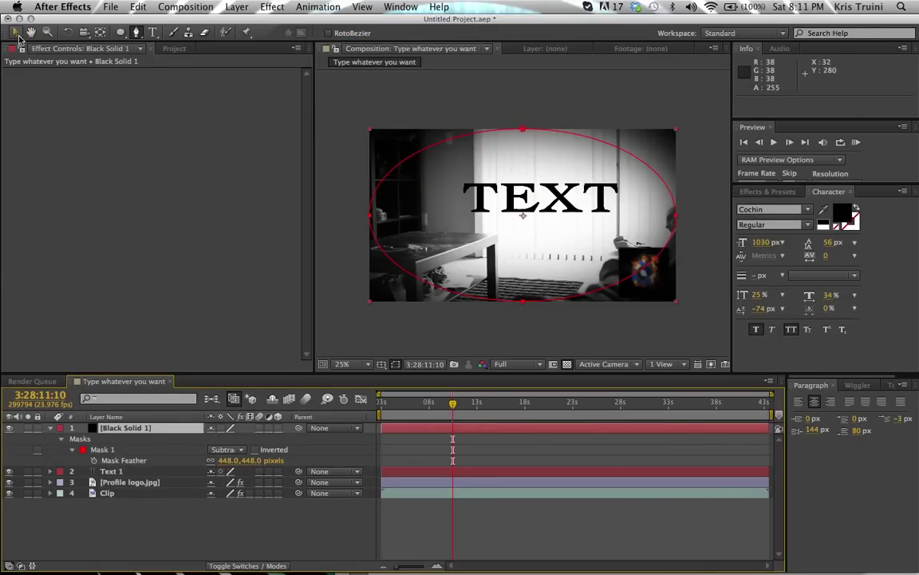
# Reveal all mask properties of the black solid, from Mask Path to Mask Expansion, in the timeline.
pyautogui.press('m')
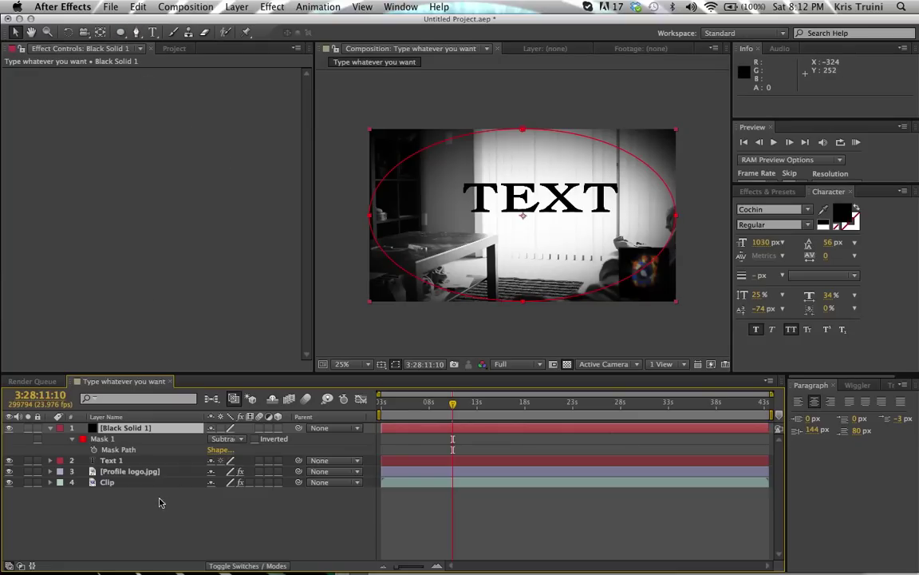
pyautogui.click(50, 429)
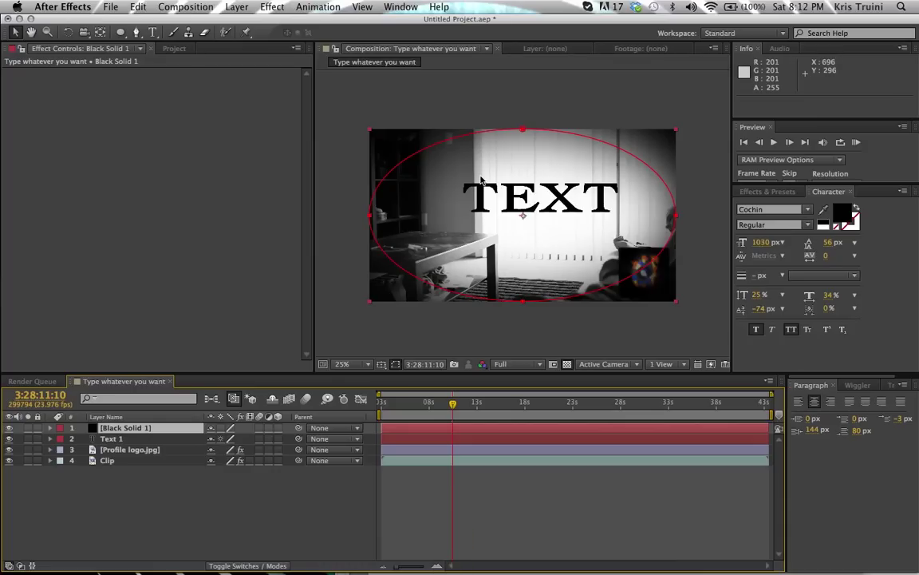
pyautogui.press('m')
pyautogui.press('m')
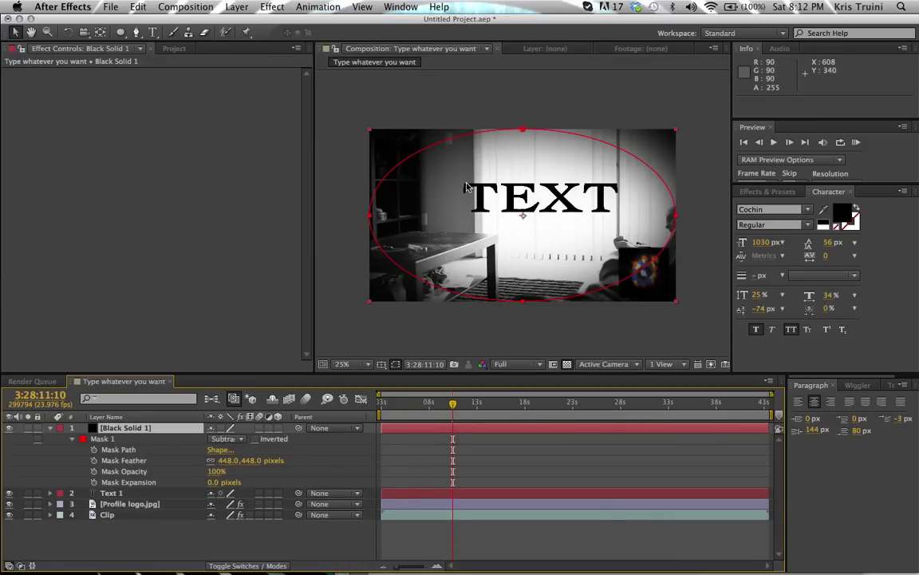
# Animate the Mask Path from 3:28:11:10 to 3:28:25:07, lowering the ellipse's top vertex to just above the text at the later time.
pyautogui.click(95, 450)
pyautogui.moveTo(455, 407); pyautogui.dragTo(587, 409)
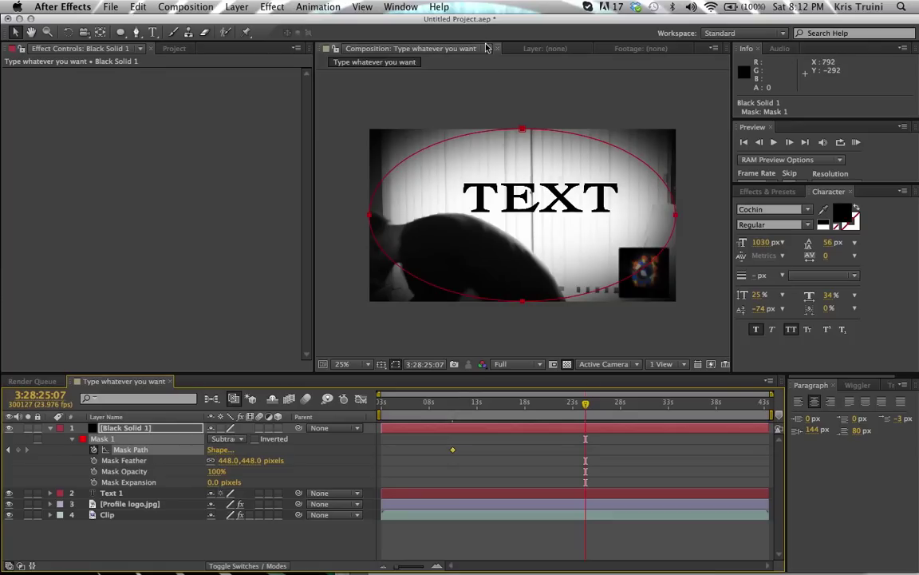
pyautogui.click(475, 118)
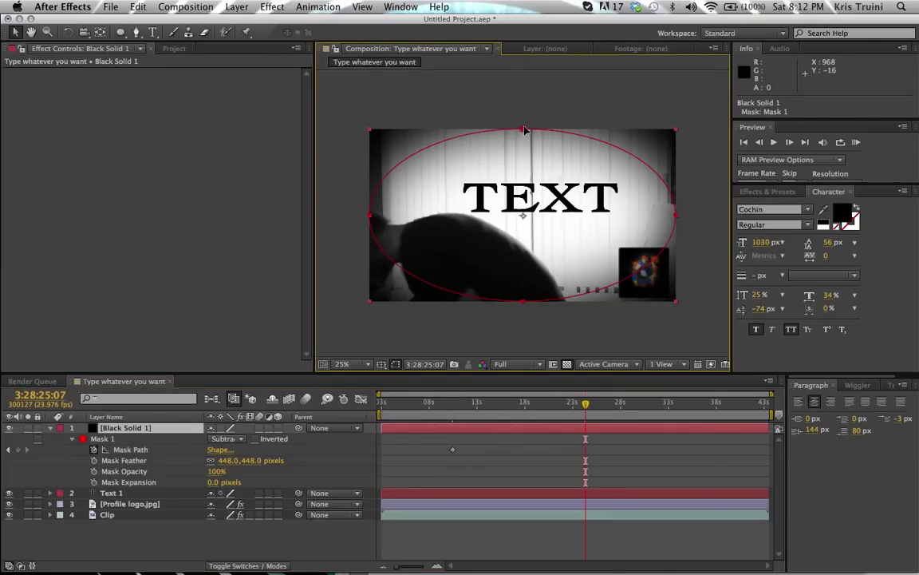
pyautogui.moveTo(522, 130); pyautogui.dragTo(519, 181)
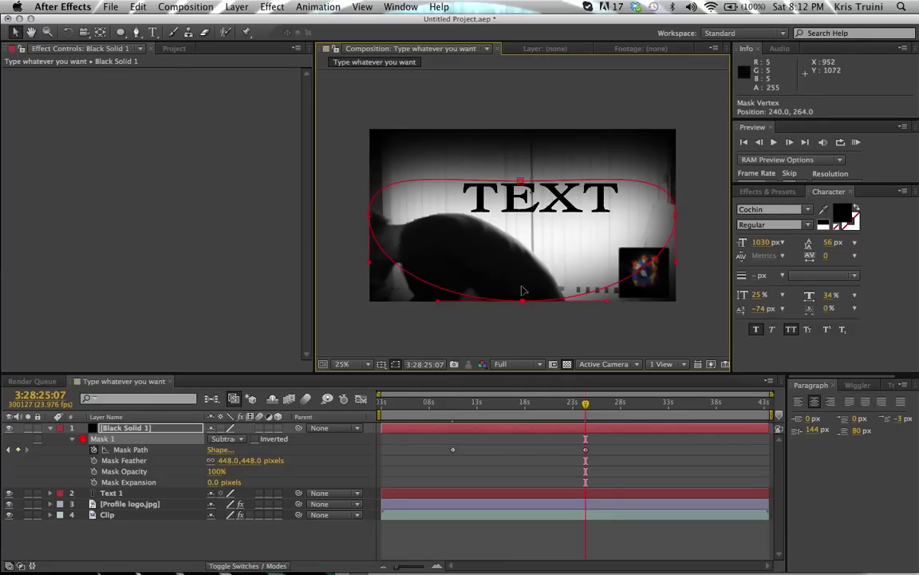
# Raise the mask's bottom vertex to just below the text at 3:28:25:07, and scrub between the two Mask Path keyframes to preview the animation.
pyautogui.moveTo(523, 299); pyautogui.dragTo(526, 232)
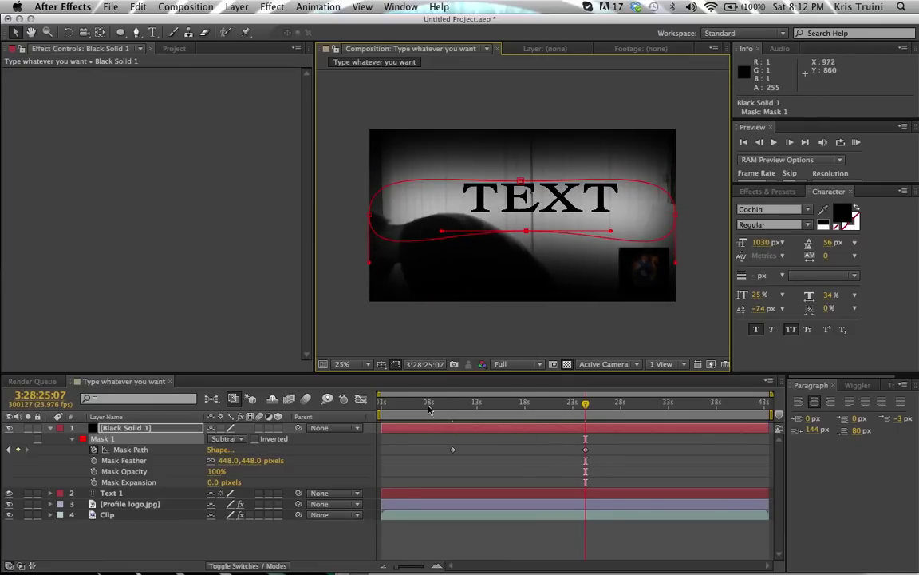
pyautogui.moveTo(451, 410); pyautogui.dragTo(580, 407)
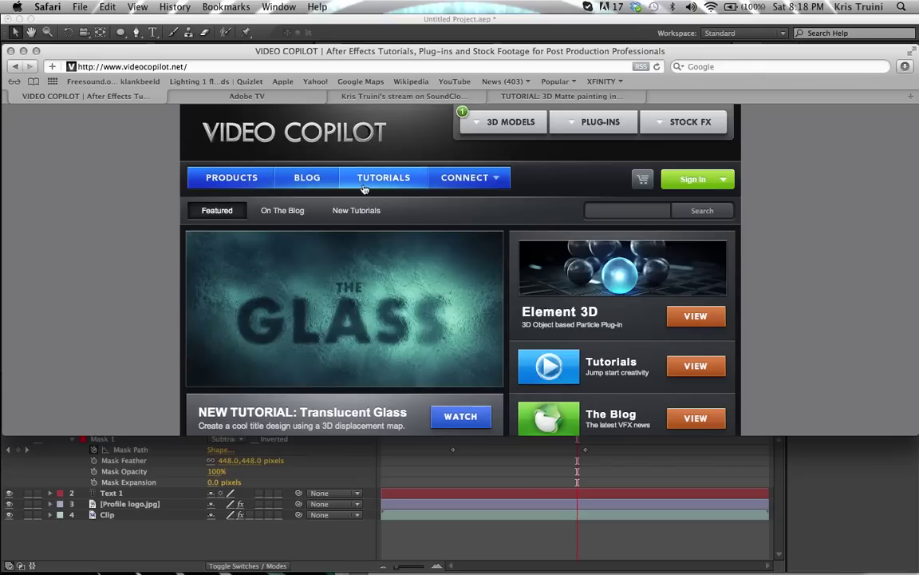
# Open Video Copilot's After Effects Basic Training page from its tutorials section and look over the lesson list.
pyautogui.click(342, 171)
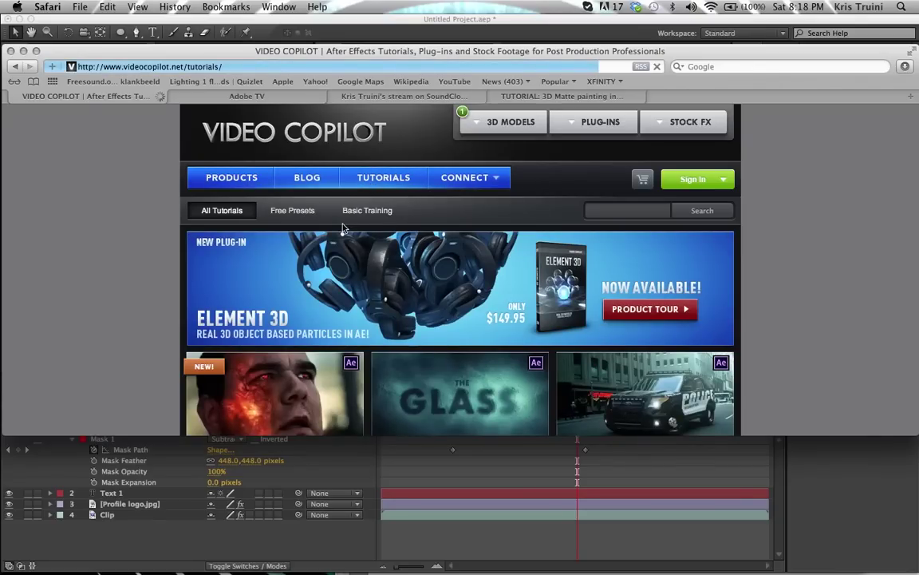
pyautogui.click(368, 214)
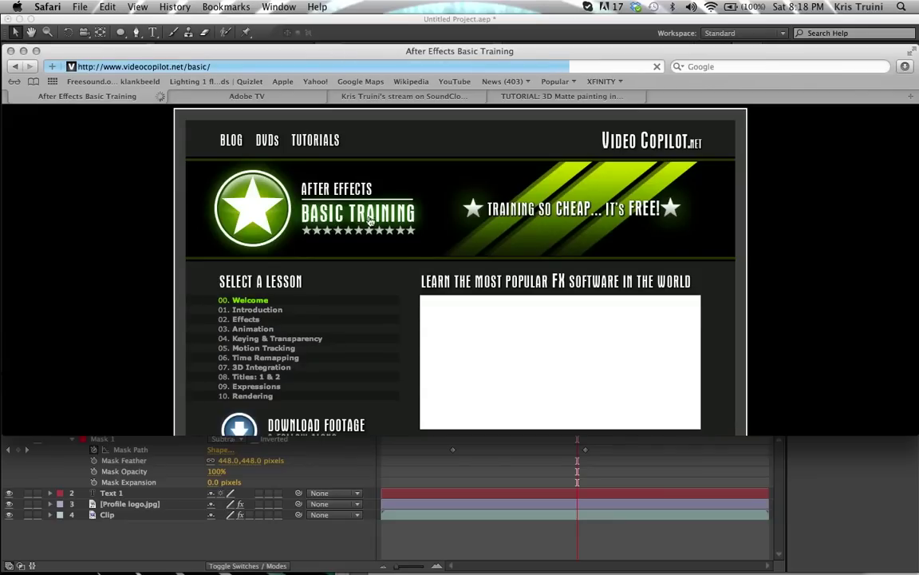
pyautogui.scroll(-3, 117, 334)
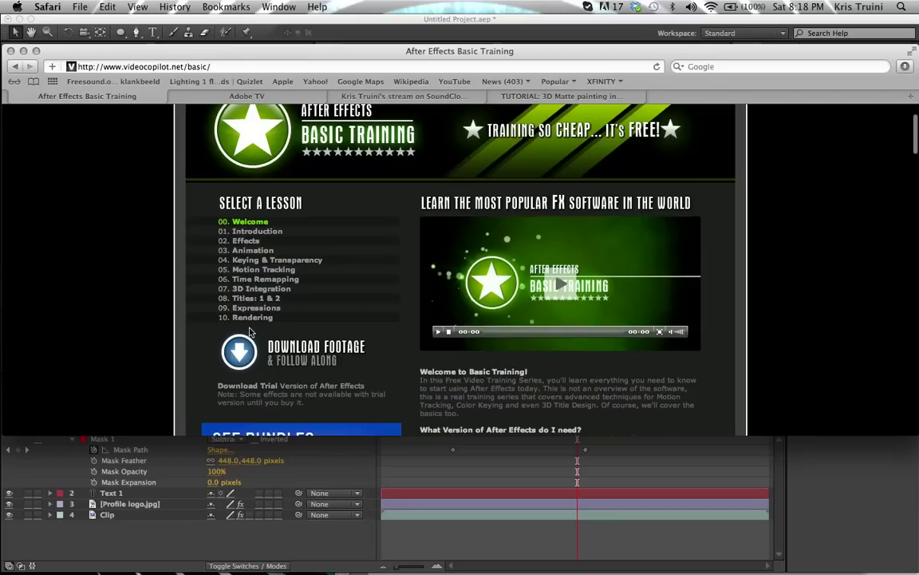
# Look over the Adobe TV home page, including its featured episodes.
pyautogui.click(259, 96)
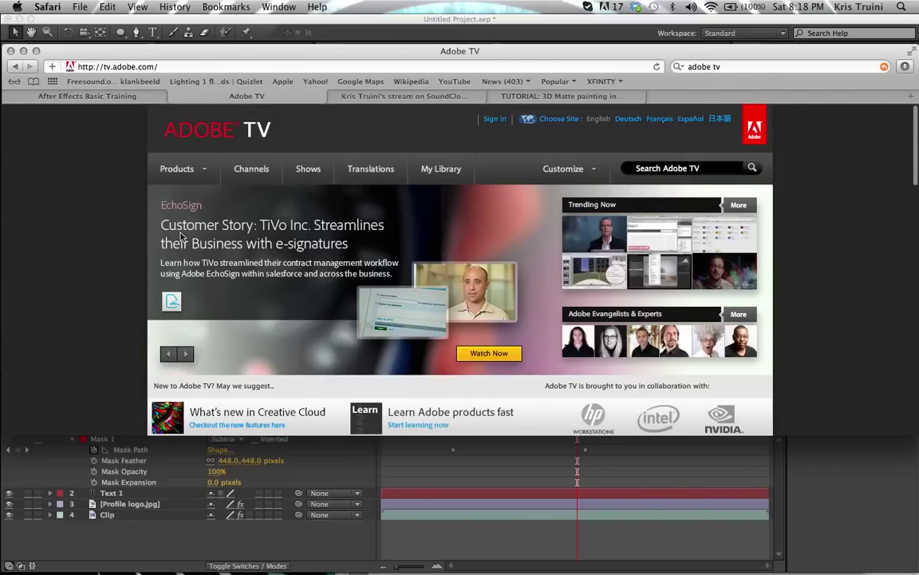
pyautogui.scroll(-10, 40, 280)
pyautogui.scroll(6, 40, 280)
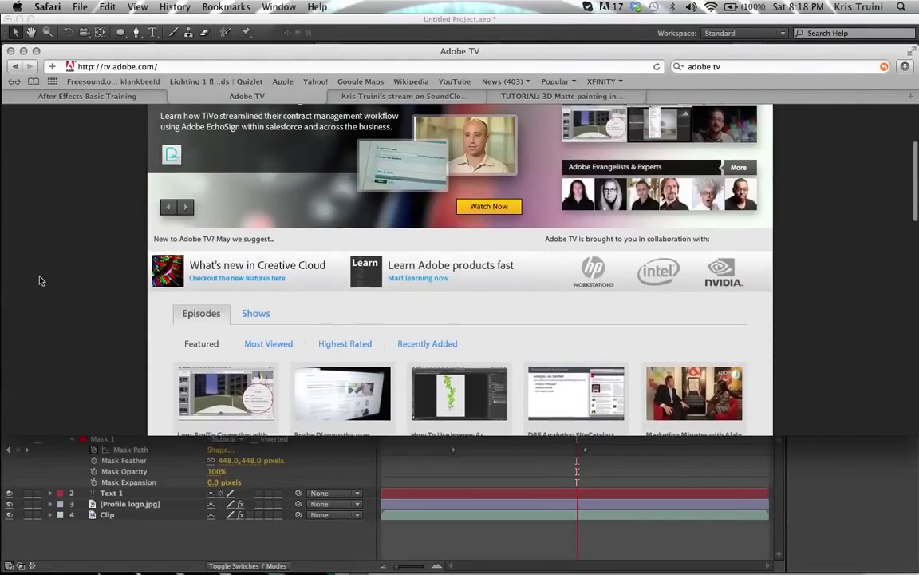
pyautogui.scroll(4, 40, 280)
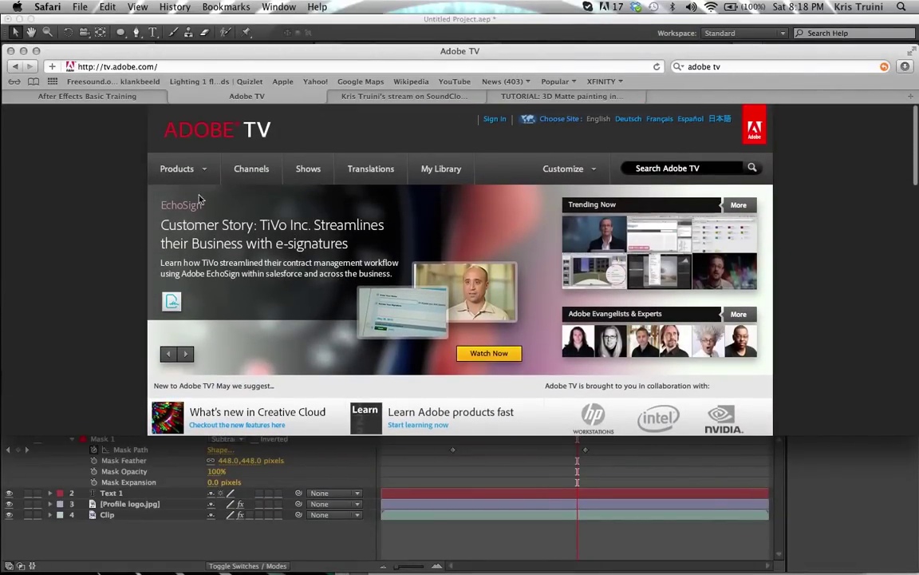
pyautogui.scroll(-5, 79, 344)
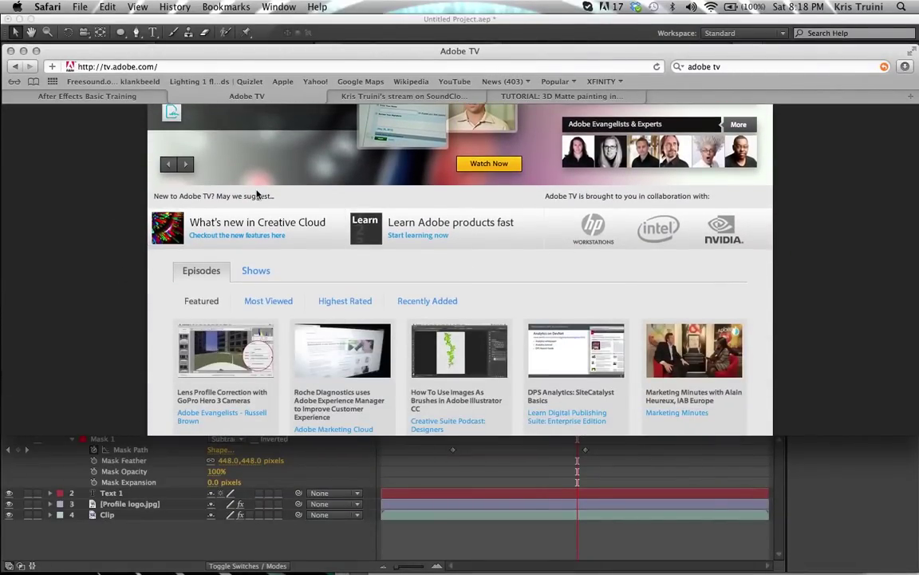
# View the open SoundCloud stream, and read through the comments on the YouTube tutorial "3D Matte painting in After Effects (Part 3 of 3)", loading more of them.
pyautogui.click(383, 97)
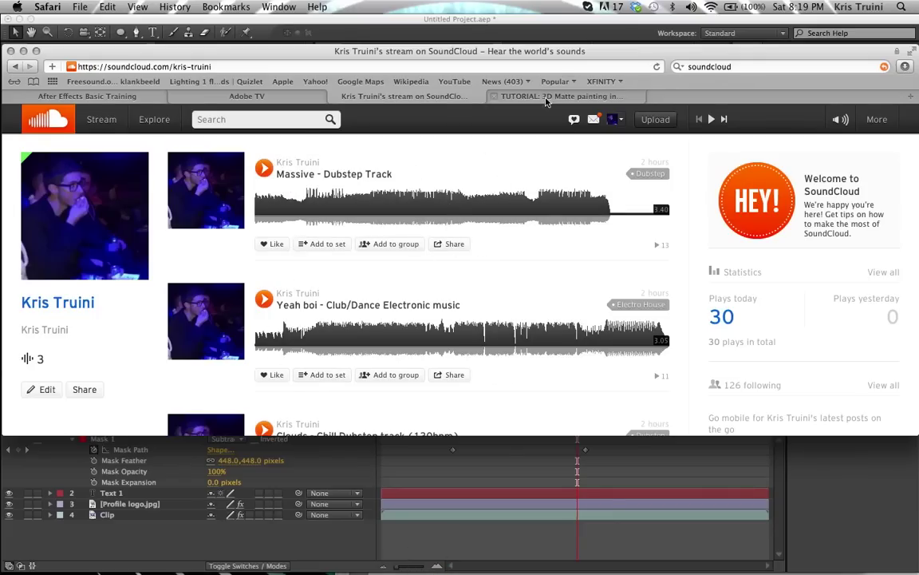
pyautogui.click(494, 95)
pyautogui.scroll(-15, 68, 269)
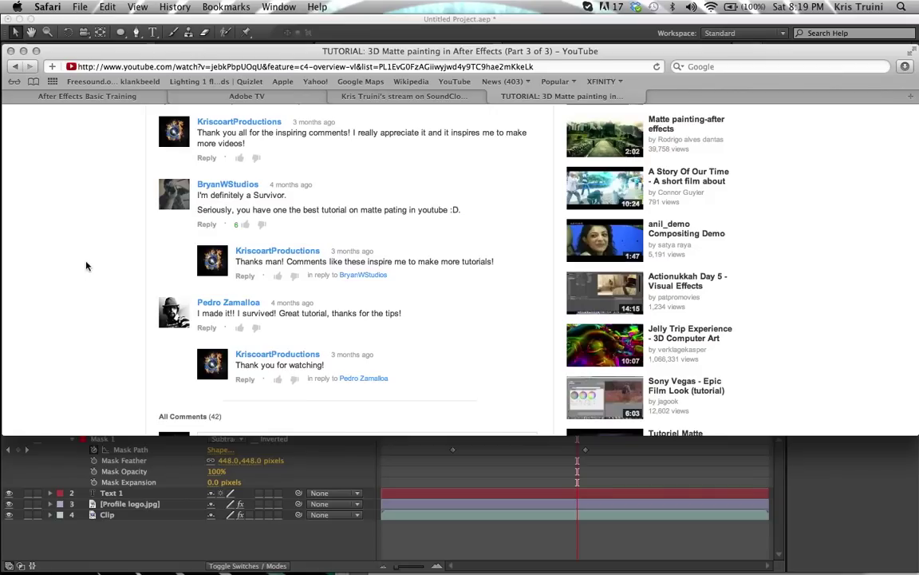
pyautogui.scroll(-3, 118, 357)
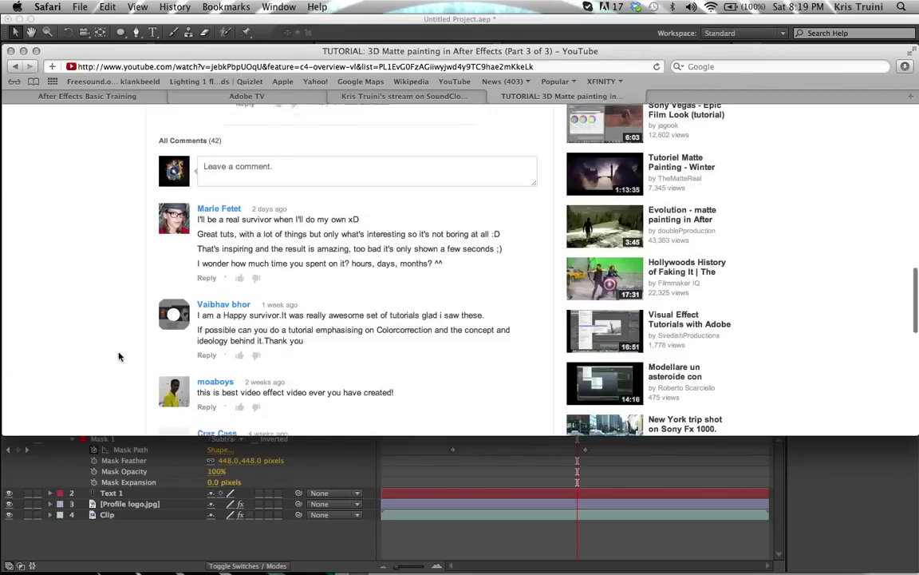
pyautogui.scroll(-2, 118, 357)
pyautogui.scroll(-5, 98, 306)
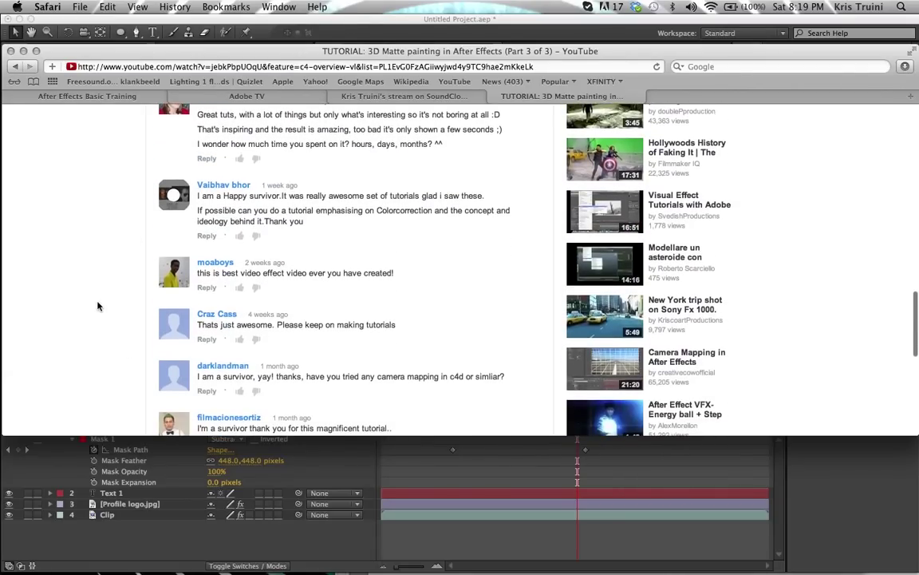
pyautogui.scroll(-4, 98, 306)
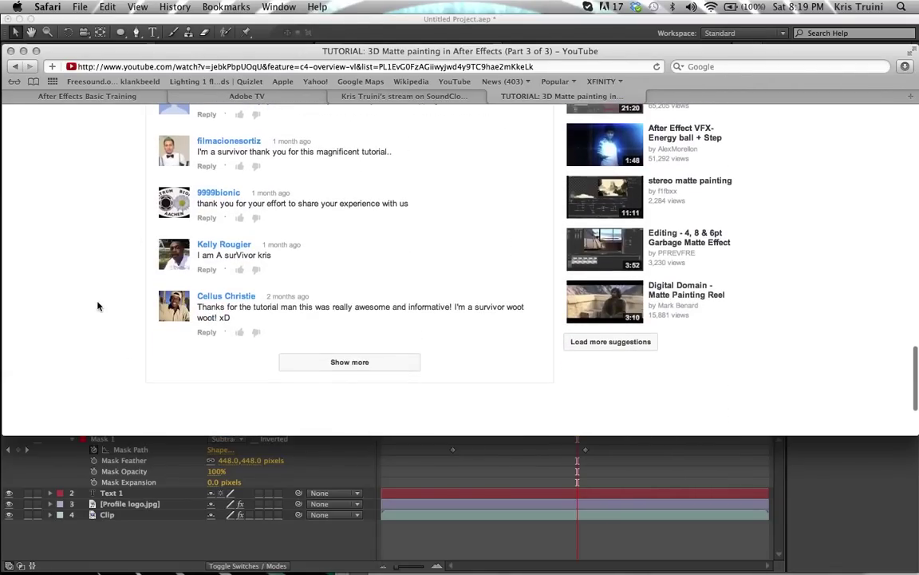
pyautogui.click(350, 308)
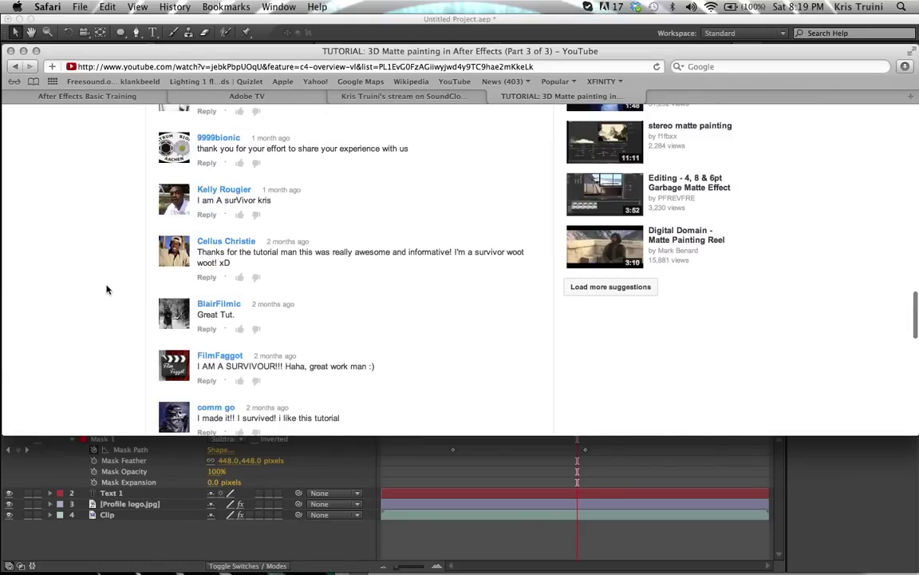
pyautogui.scroll(6, 107, 281)
pyautogui.scroll(-6, 107, 281)
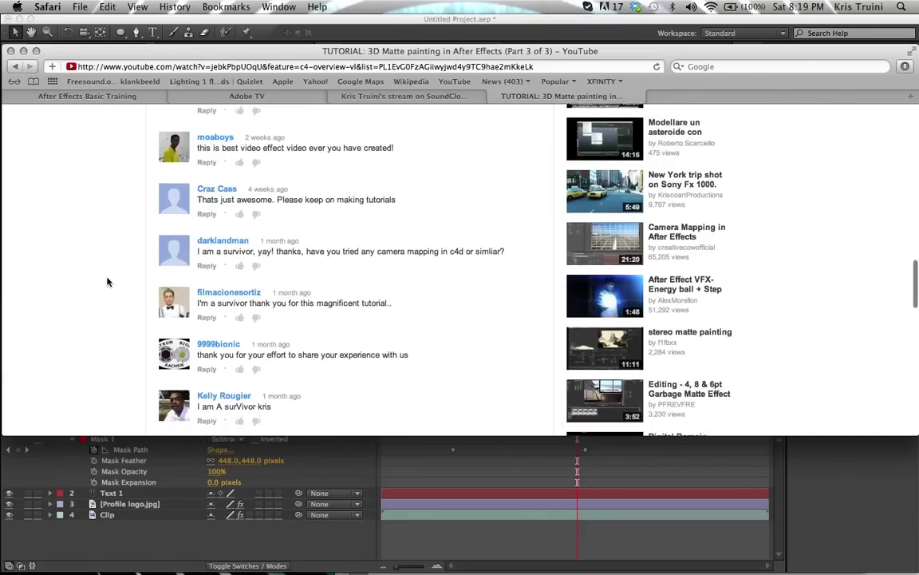
pyautogui.scroll(-5, 107, 281)
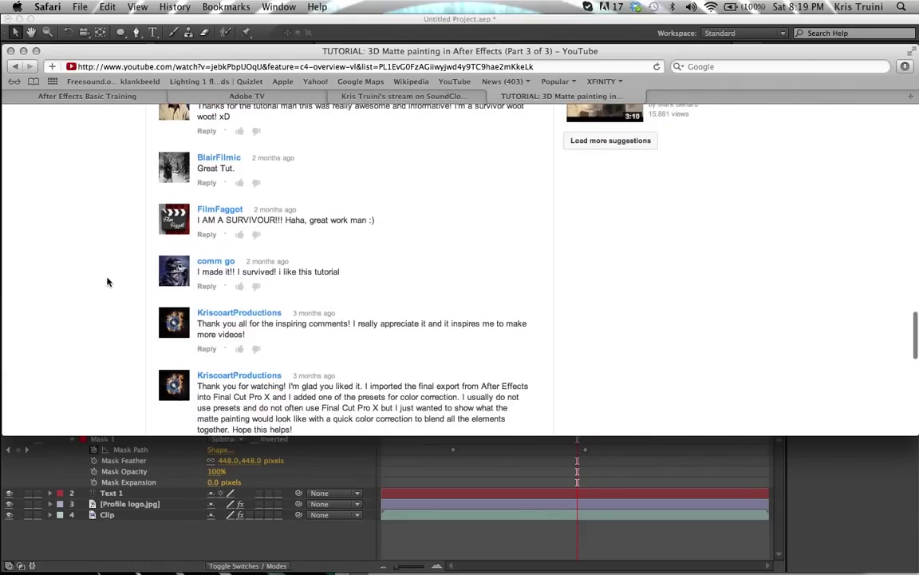
pyautogui.scroll(-5, 107, 281)
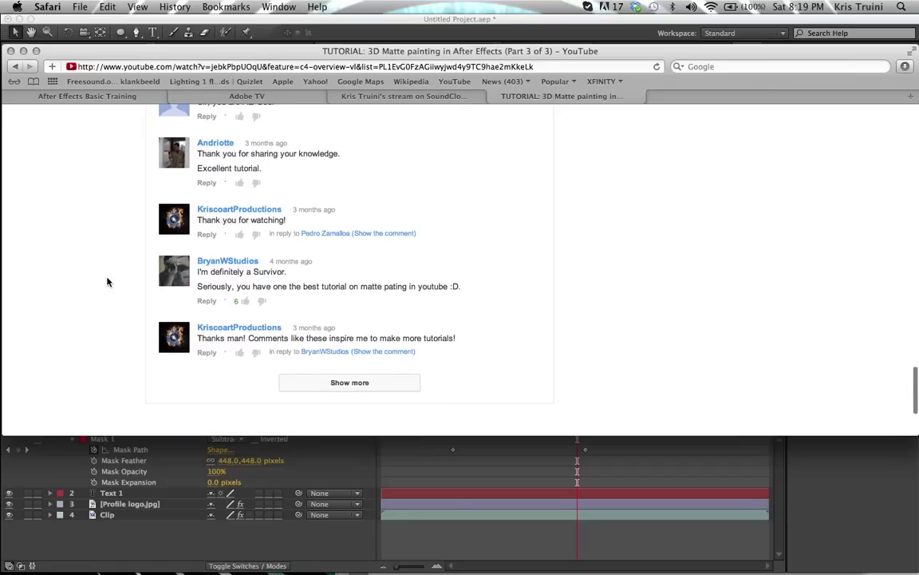
pyautogui.scroll(-3, 107, 281)
pyautogui.click(333, 250)
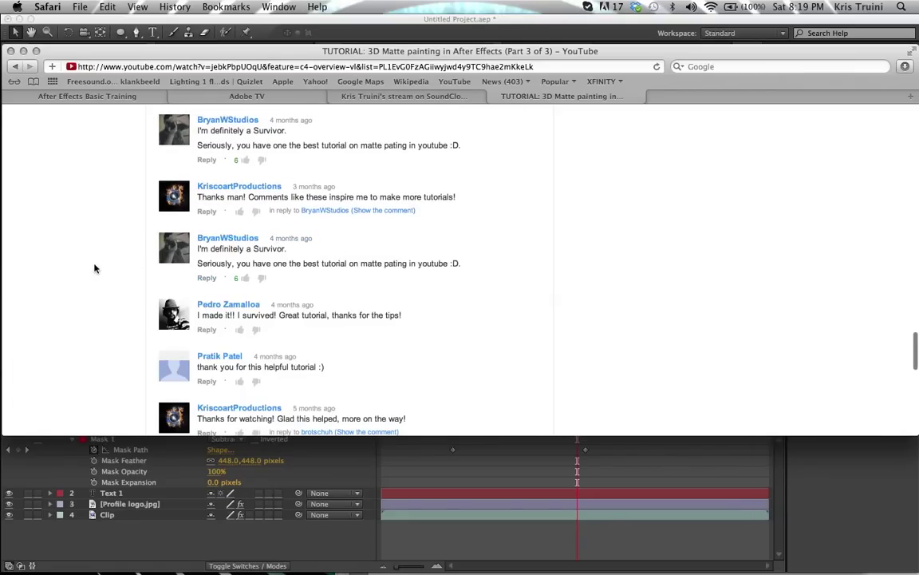
pyautogui.scroll(-5, 94, 268)
pyautogui.scroll(-5, 94, 268)
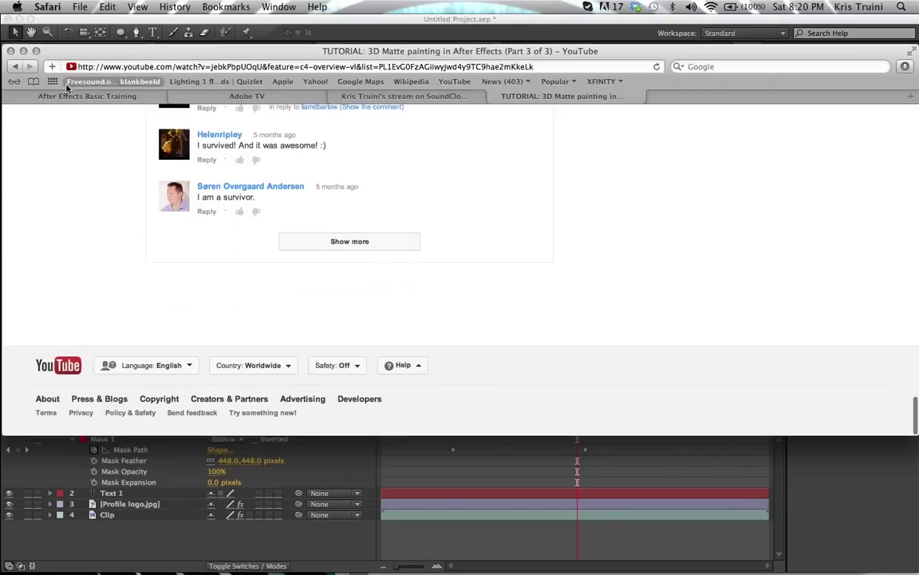
# Close the Safari window and return to the After Effects project.
pyautogui.click(11, 50)
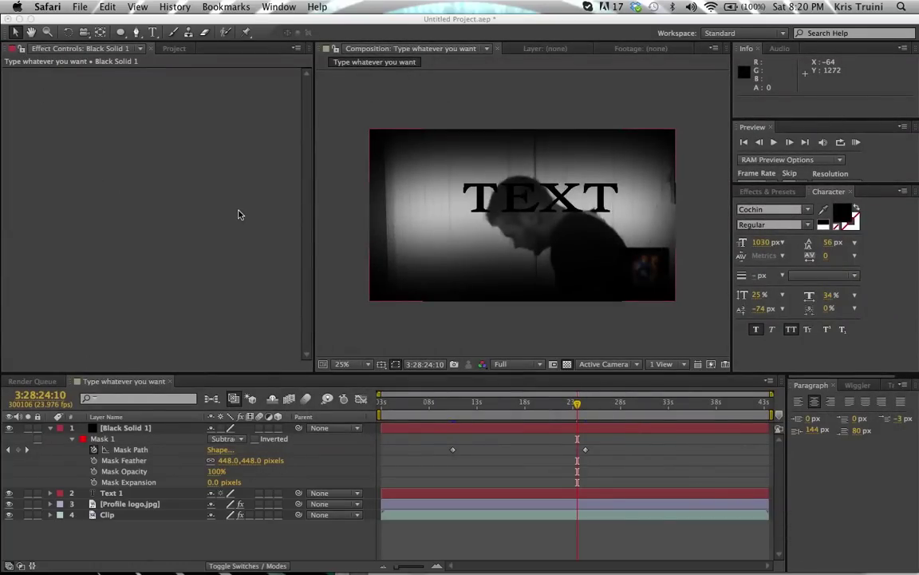
pyautogui.click(133, 140)
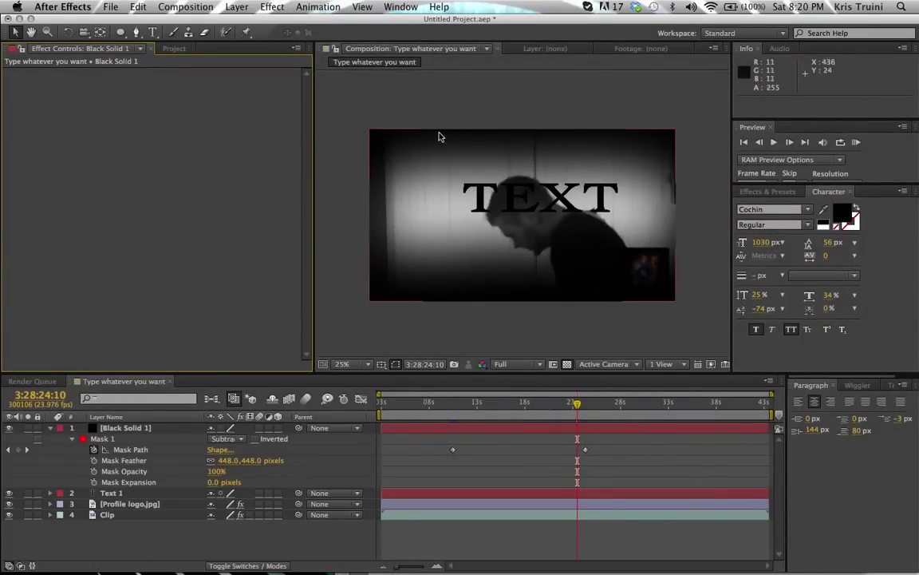